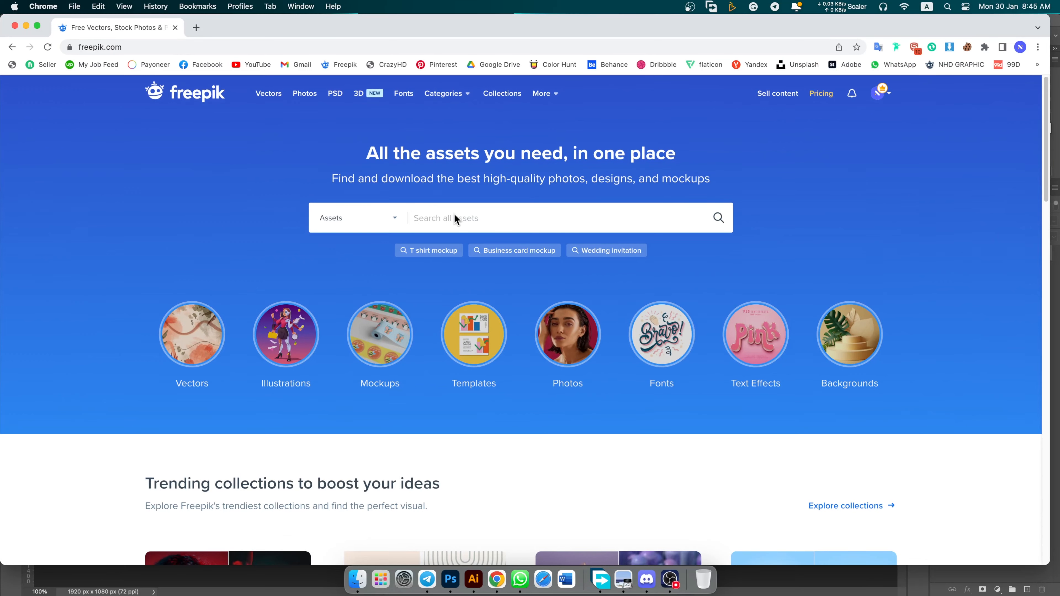
Search the assets for "Podium" and look through the first page of results.
click(454, 214)
text(Podium)
scroll(643, 437, down, 5)
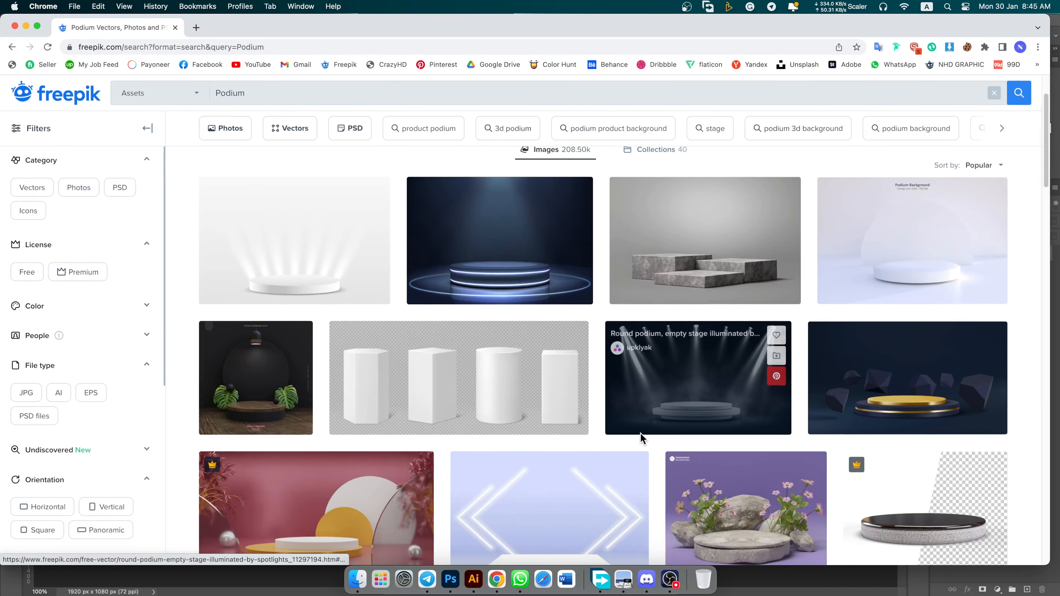
scroll(640, 434, down, 10)
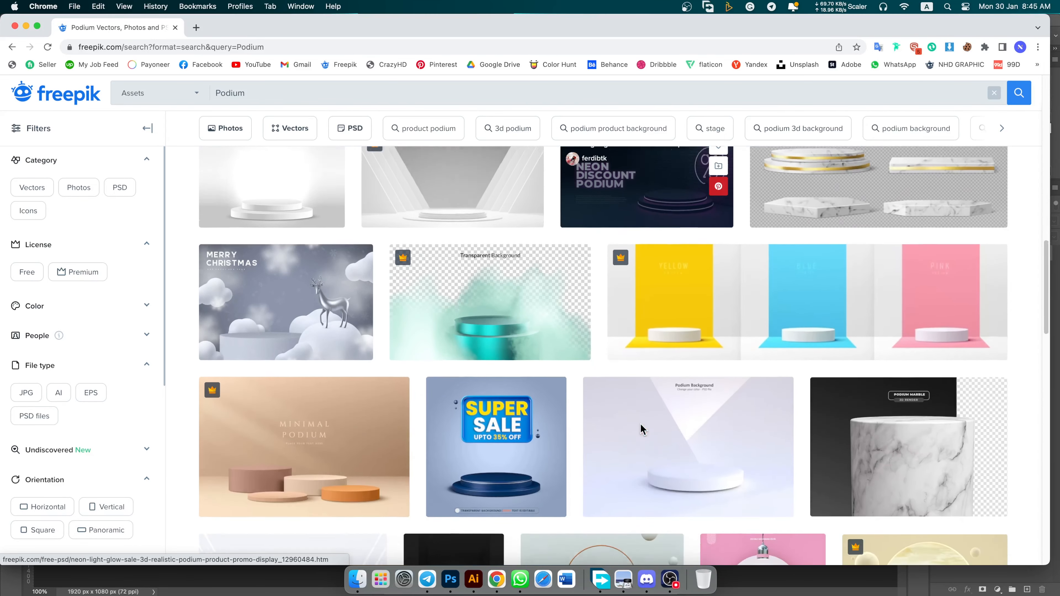
scroll(578, 437, down, 15)
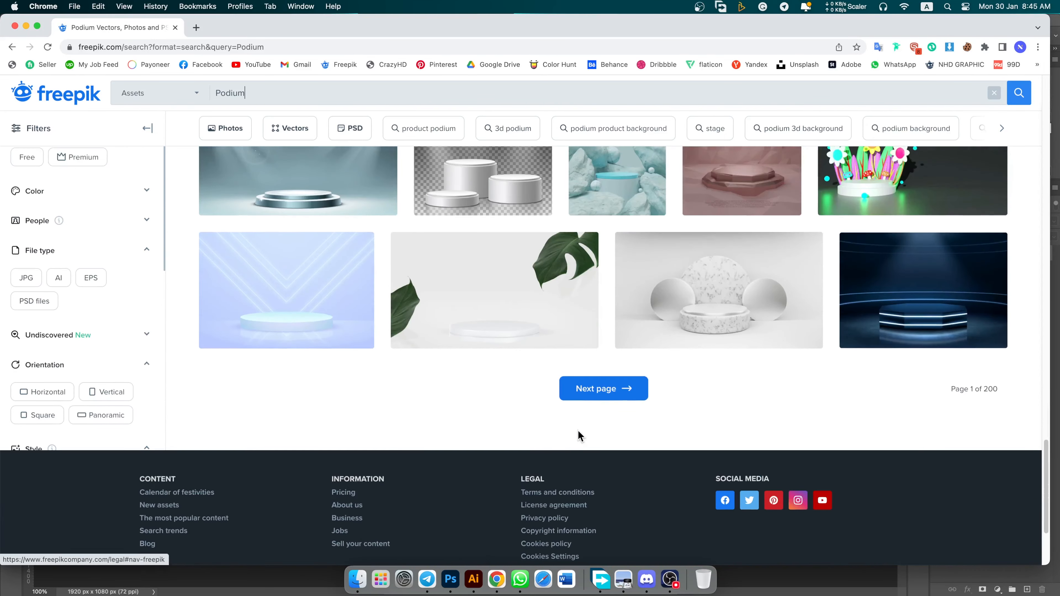
From the second results page, open the modern rock podium photo with water and tropical plants and copy the image.
click(628, 388)
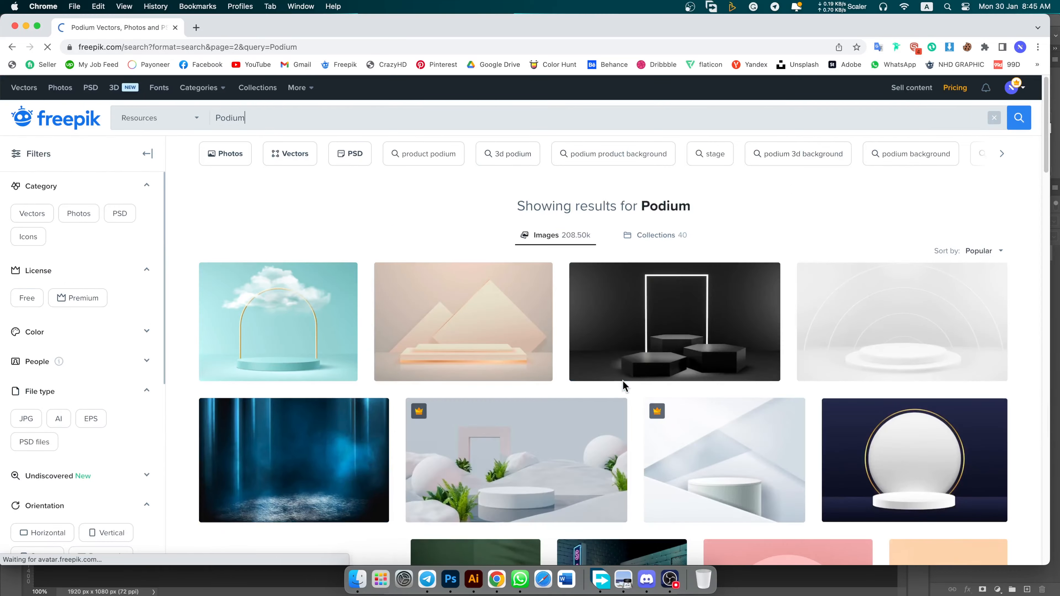
scroll(731, 448, down, 5)
scroll(730, 448, down, 15)
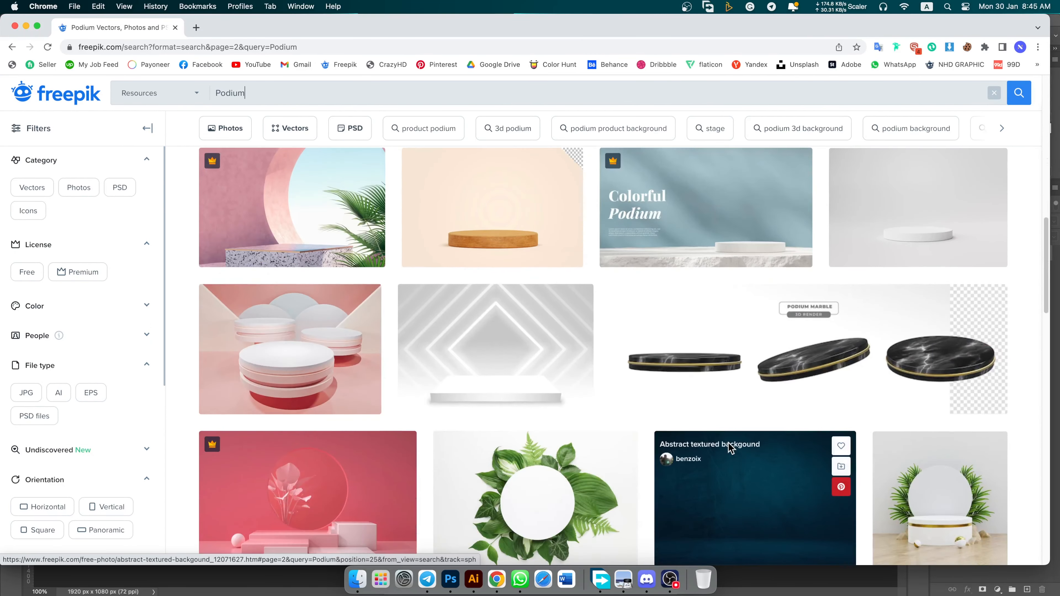
scroll(730, 448, down, 15)
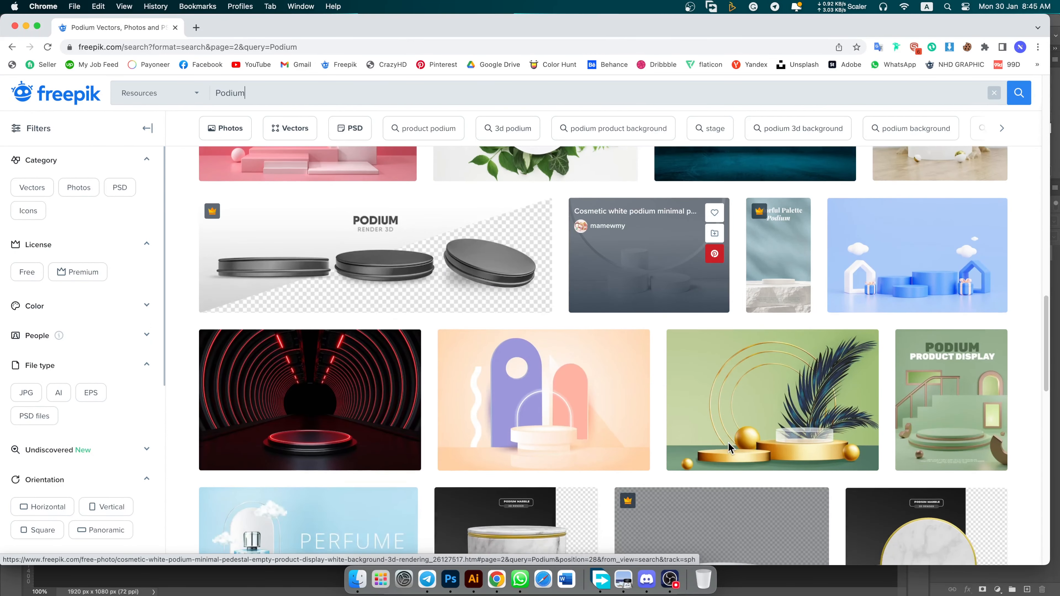
scroll(730, 448, down, 5)
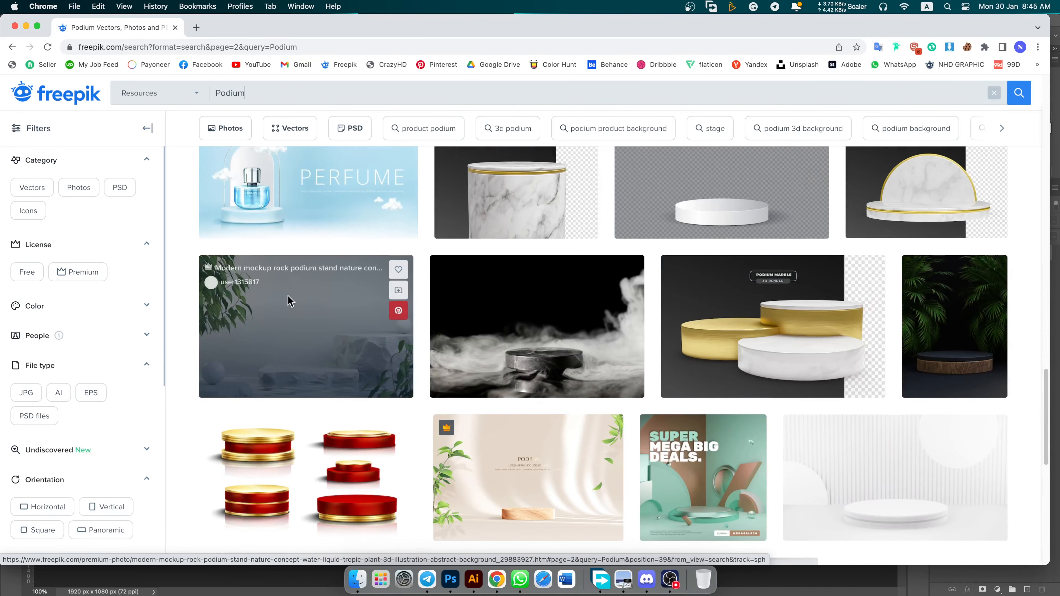
click(321, 308)
click(724, 289)
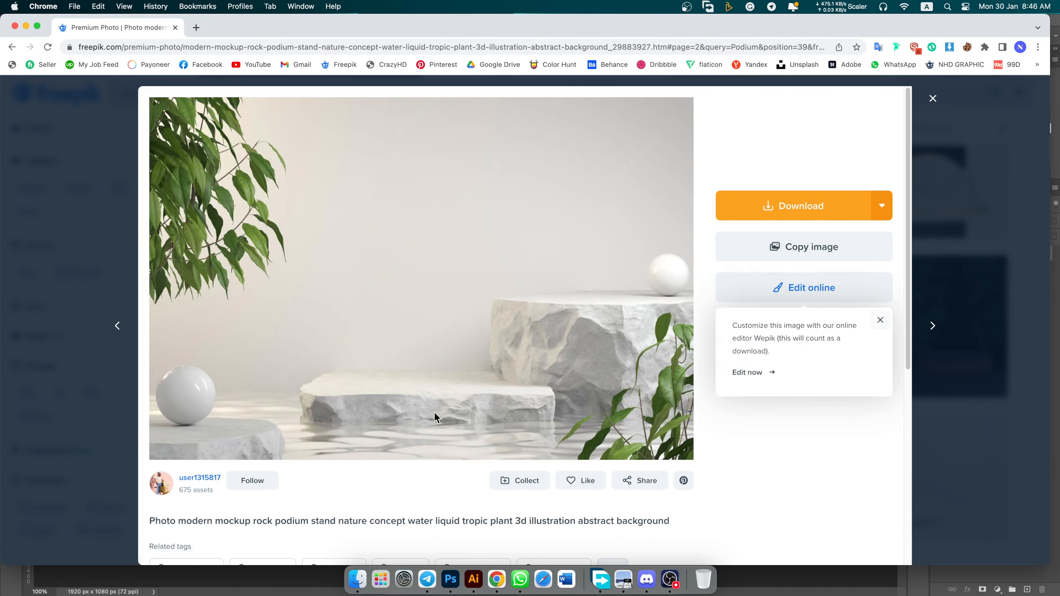
click(850, 254)
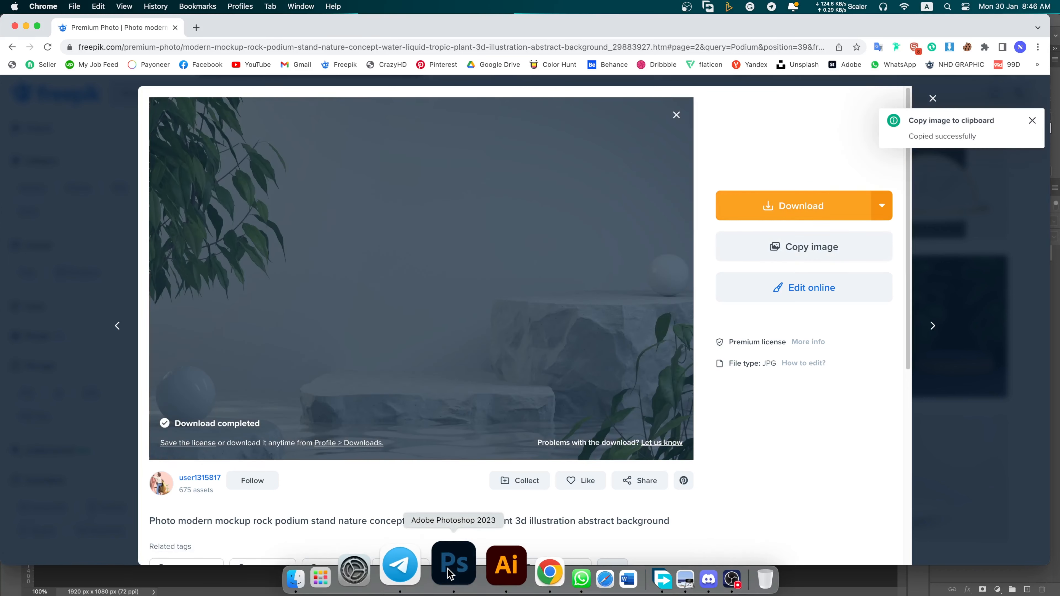
Switch to Photoshop, paste the copied podium image into Untitled-2 and convert its layer to a smart object.
click(450, 578)
key(super+v)
right_click(1025, 261)
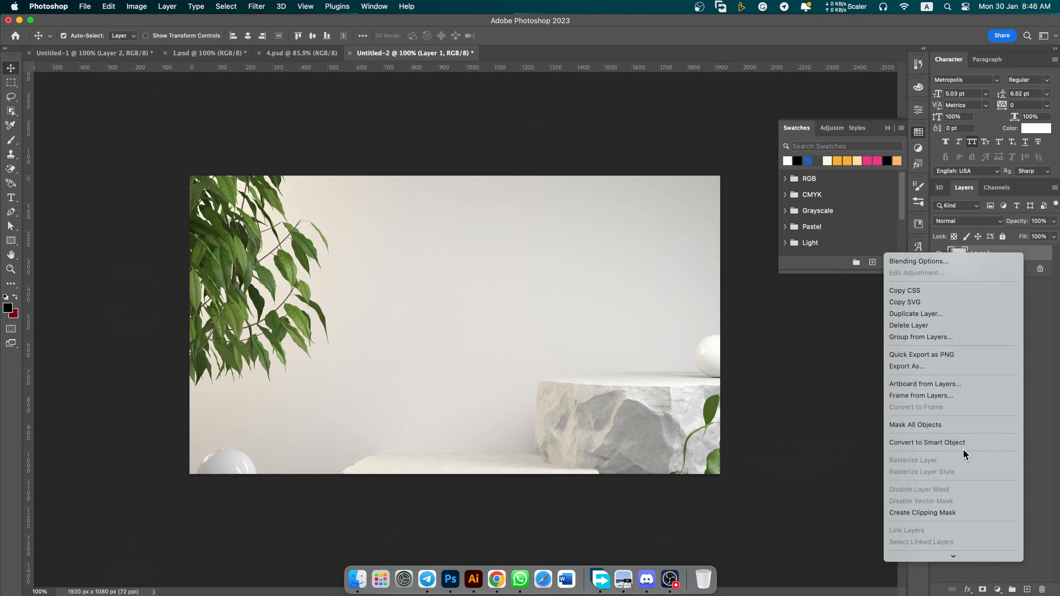
click(929, 443)
Scale the podium image to about 96.5% and move it up so it spans the canvas and shows the rocks.
key(super+t)
drag(741, 544, 722, 531)
drag(575, 457, 575, 433)
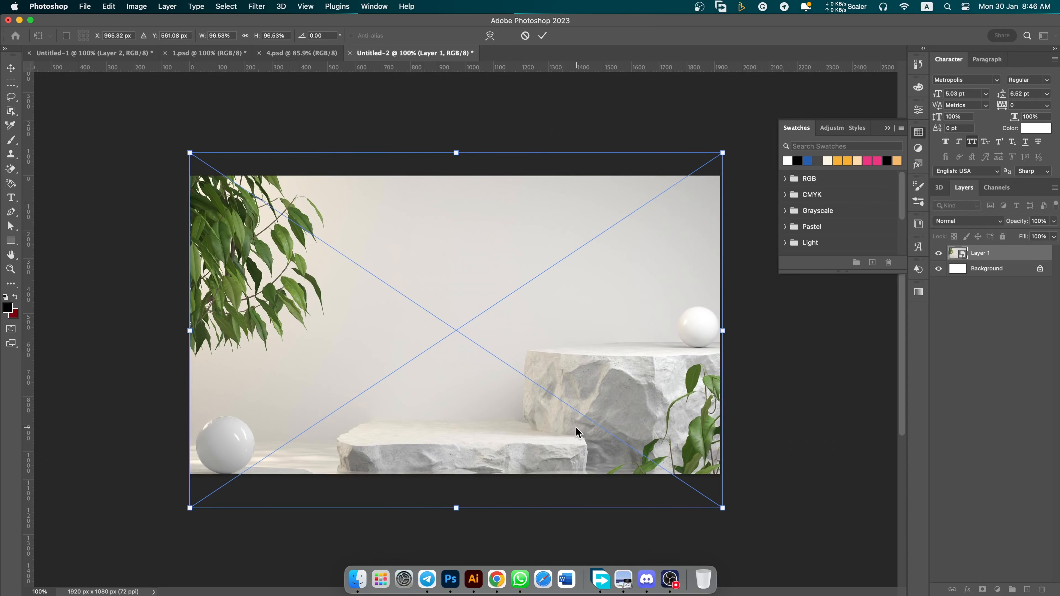
key(Return)
Select the wall and hanging leaves above the rocks and spheres with a freehand Lasso outline.
key(w)
right_click(14, 115)
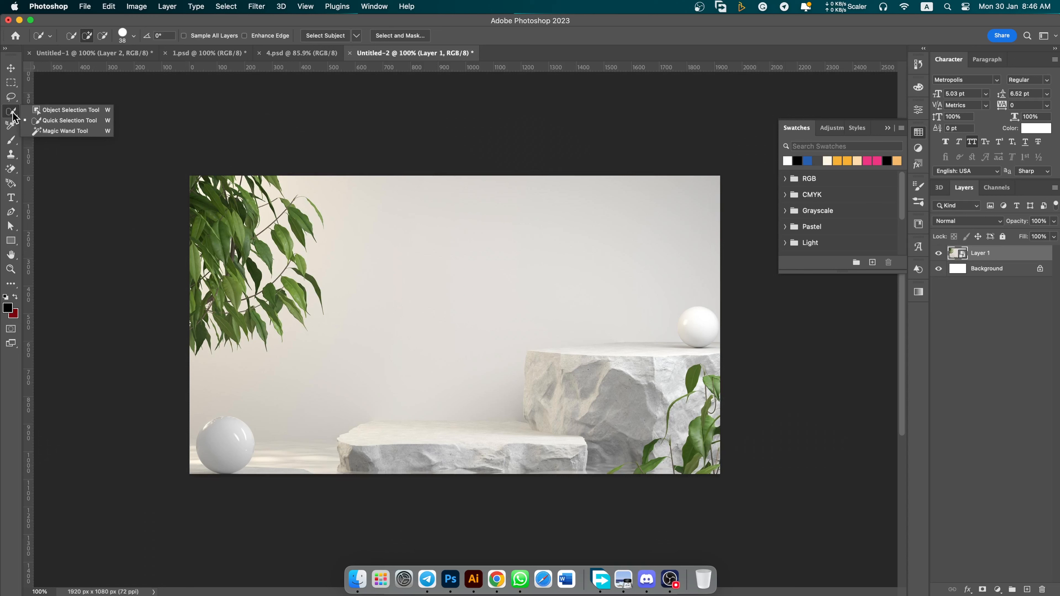
click(10, 97)
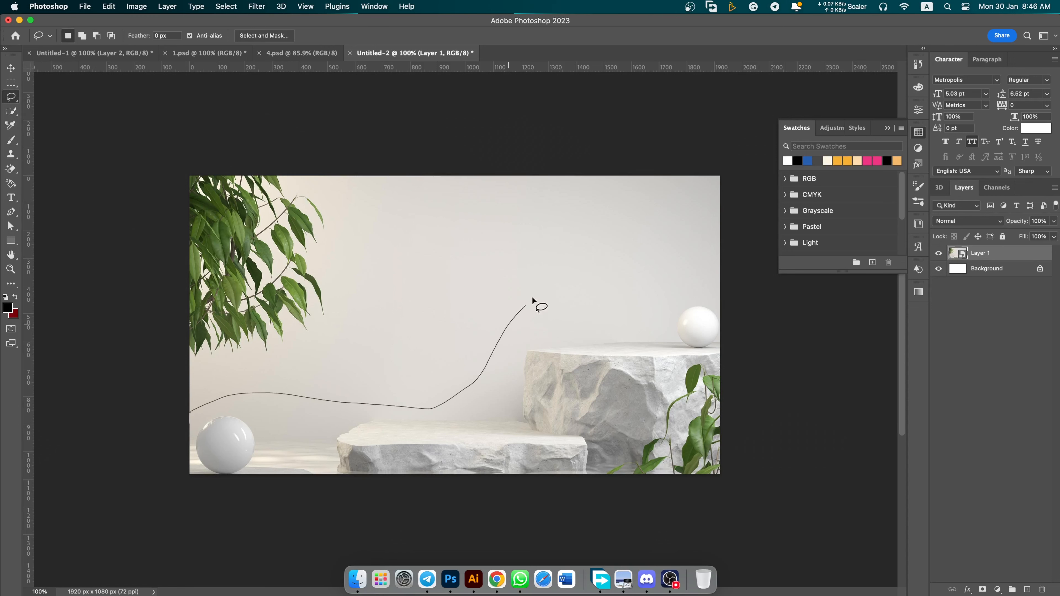
drag(725, 287, 454, 135)
drag(168, 249, 193, 423)
Add a layer mask to the podium layer and invert it to hide the selected wall and hanging leaves.
key(v)
click(982, 588)
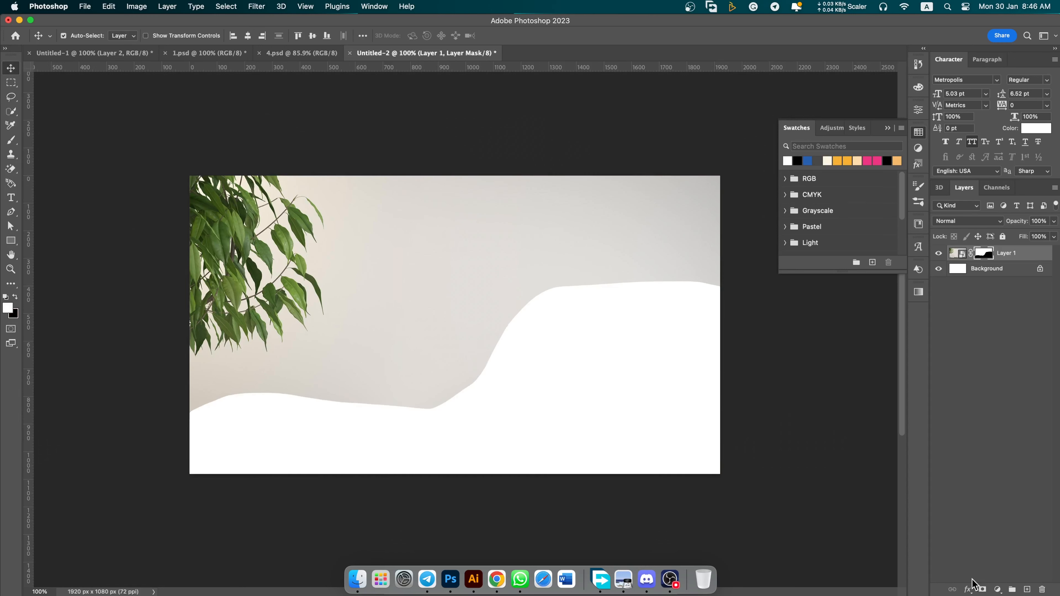
key(super+i)
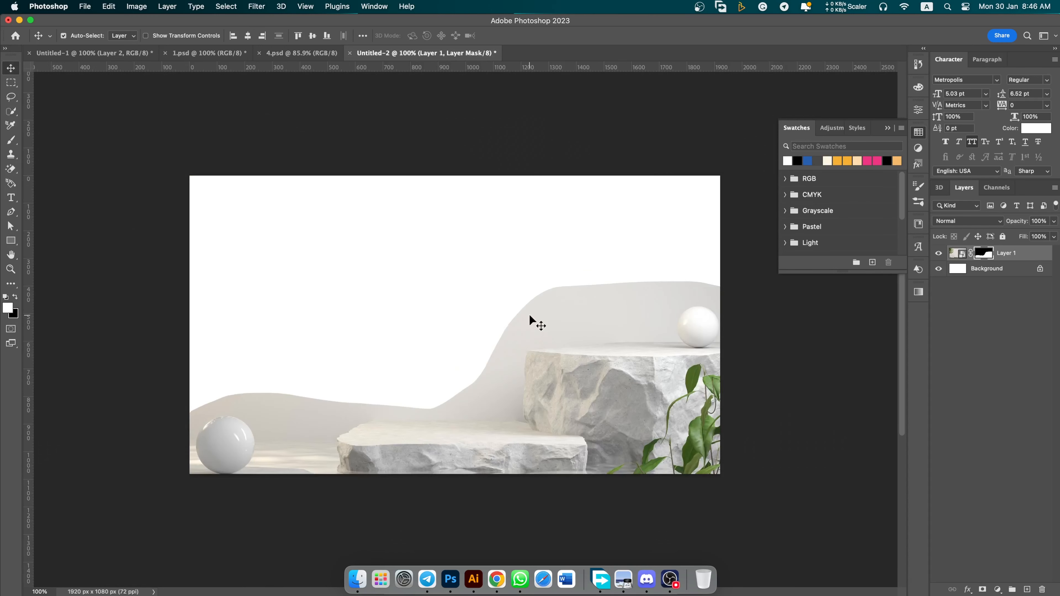
Add a Solid Color fill layer above the Background, using the wall colour e1e0dc sampled from the podium image.
click(1031, 269)
click(997, 588)
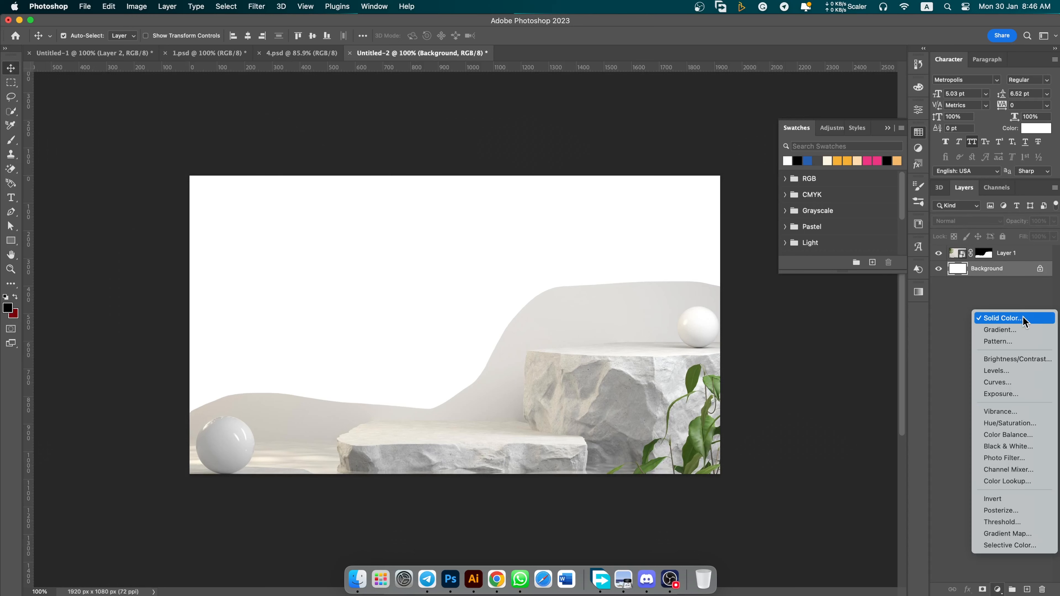
click(1024, 318)
click(615, 305)
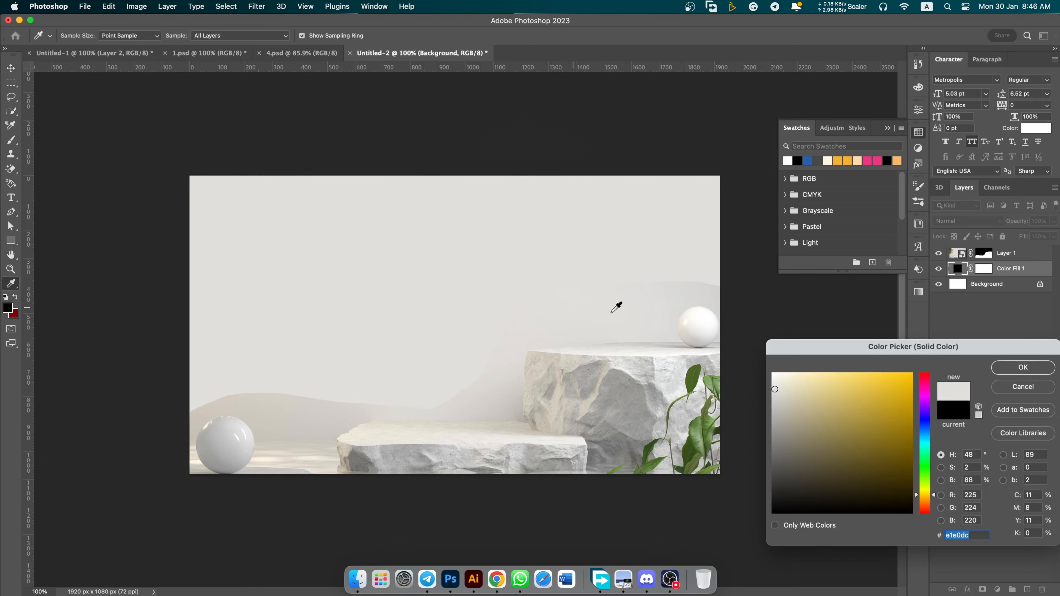
click(1005, 369)
Blend the wall's hard edges into the background on Layer 1's mask with a black 188 px brush at 0% hardness.
click(984, 253)
key(b)
key(d)
right_click(318, 367)
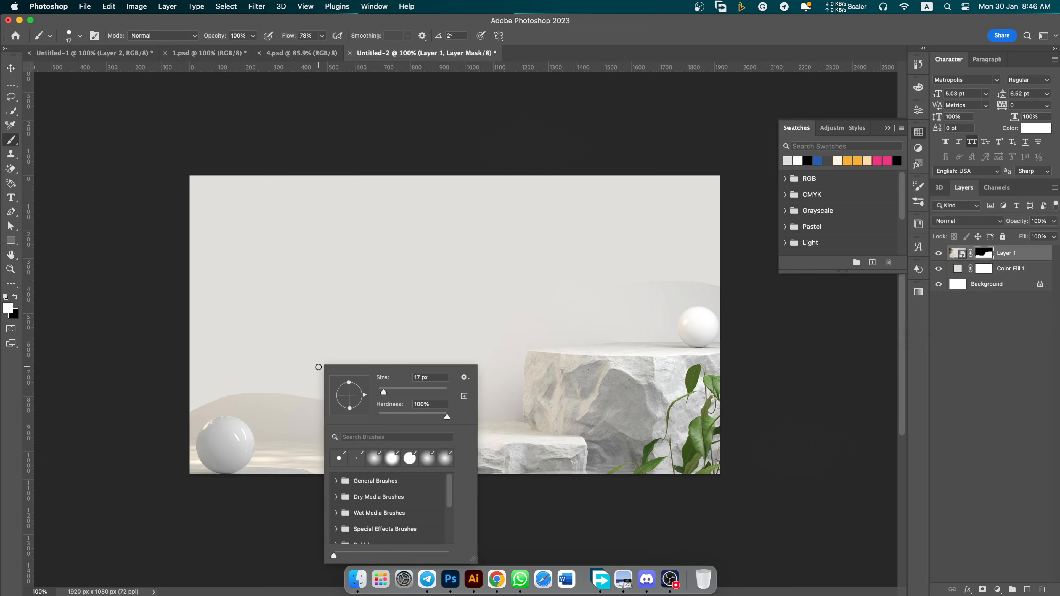
drag(422, 417, 378, 417)
click(17, 297)
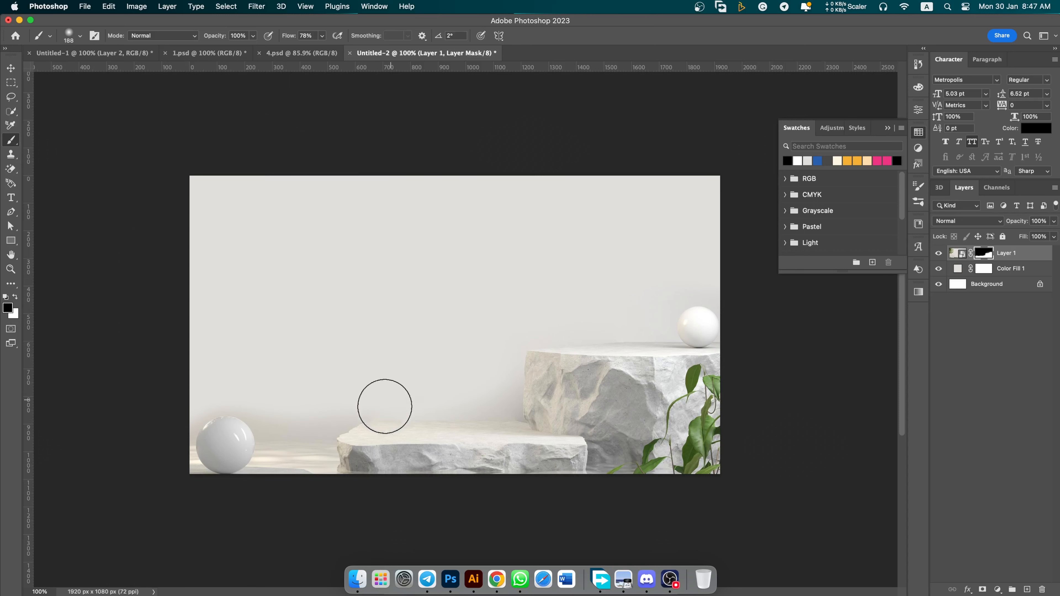
Enlarge the soft brush to 508 px and mask out the large sphere and the floor beside the front rock.
right_click(341, 288)
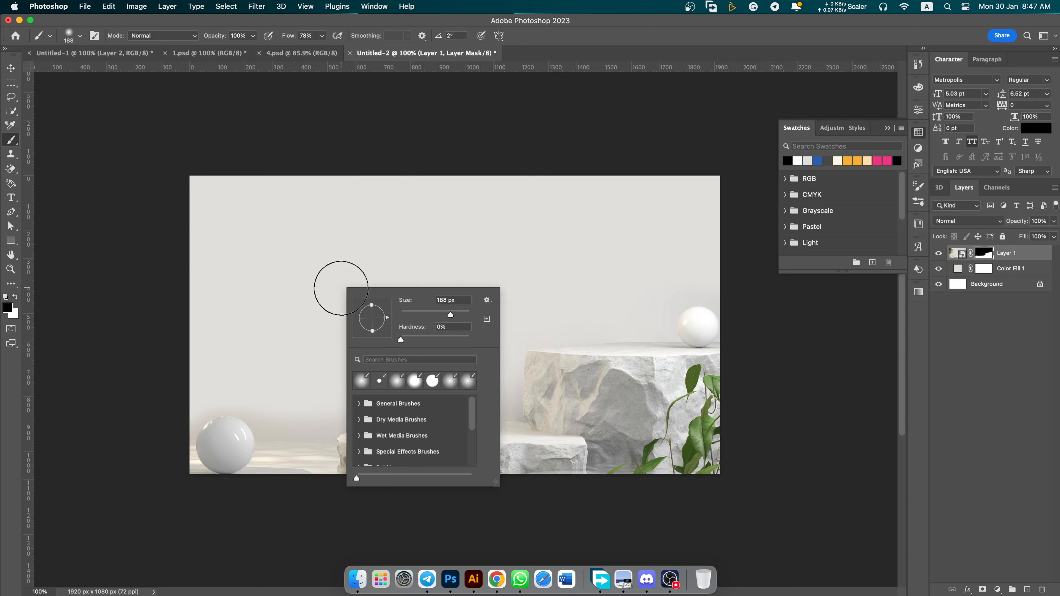
click(464, 312)
drag(181, 353, 267, 345)
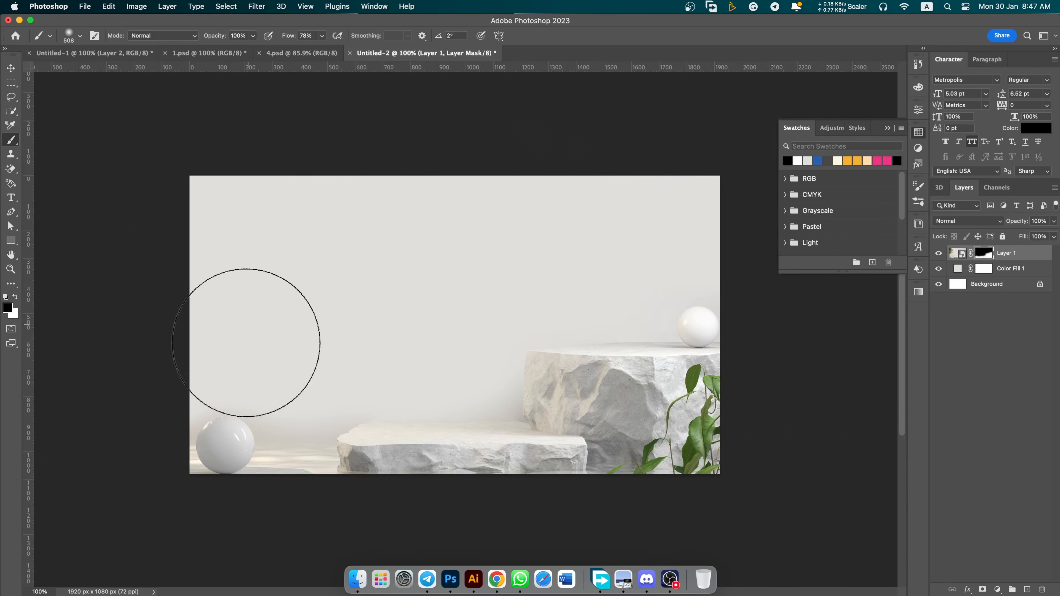
mouse_move(237, 381)
mouse_down()
mouse_move(217, 406)
mouse_move(225, 445)
mouse_move(248, 431)
mouse_up()
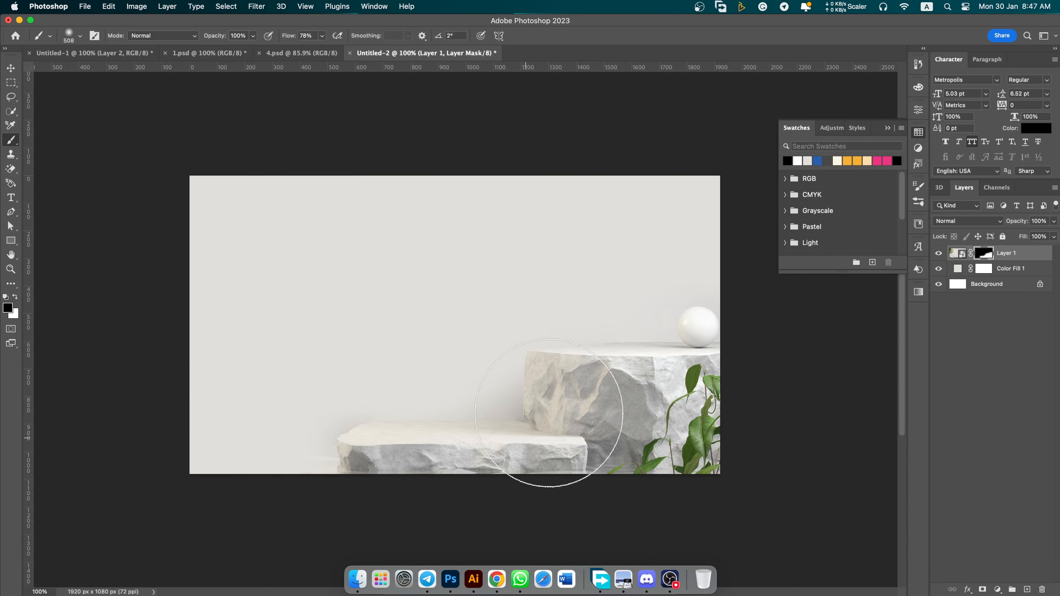
Bring the sneaker from the Untitled-1 document into the podium composition and place it over the front rock.
key(v)
scroll(487, 314, down, 2)
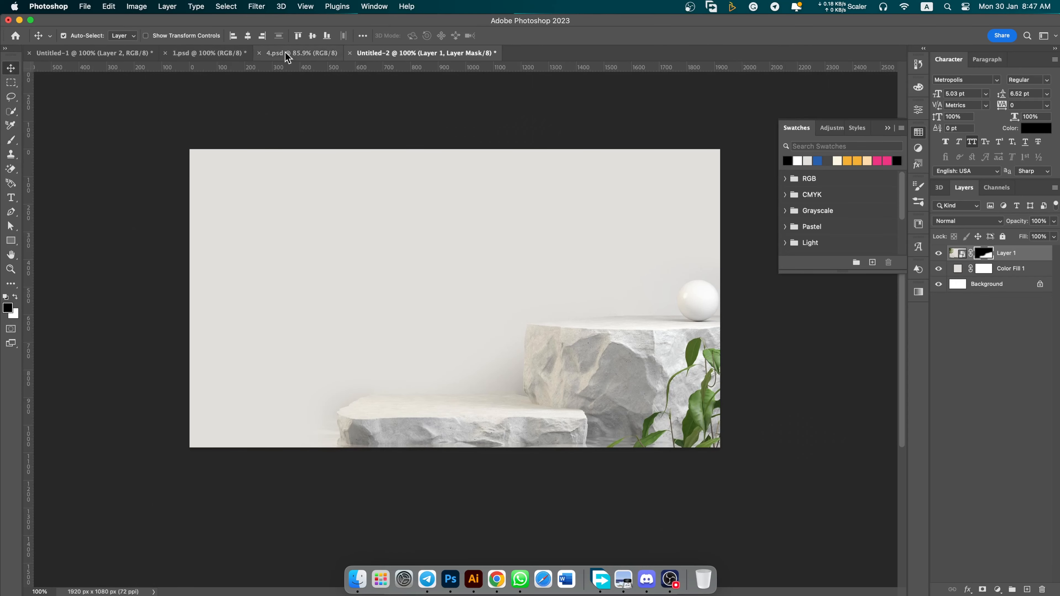
click(64, 58)
drag(384, 313, 499, 288)
drag(552, 357, 512, 360)
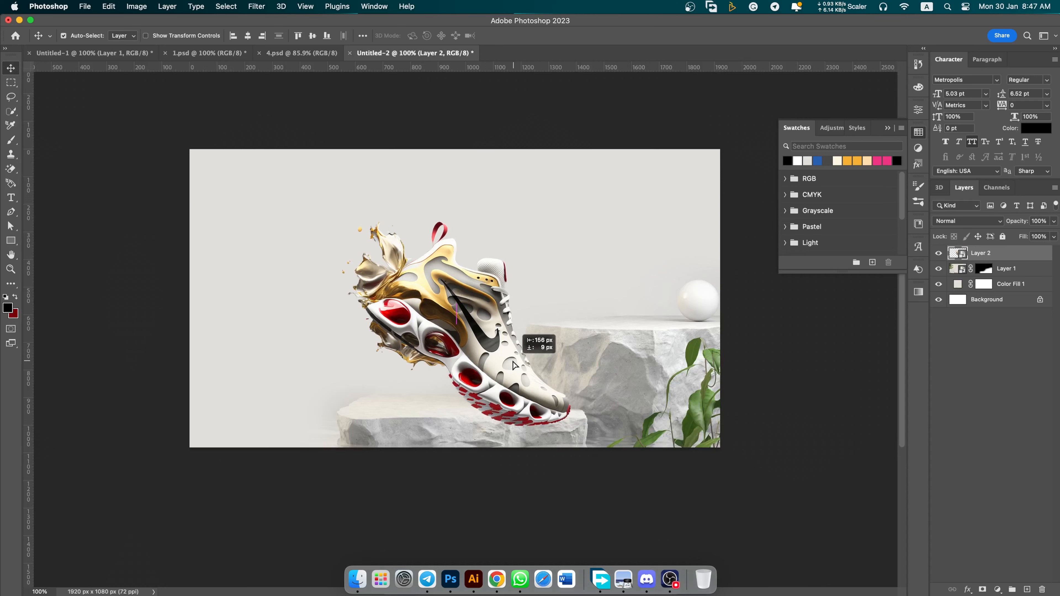
Set the Pen tool to Path mode and start a curved path at the back end of the sneaker's red outsole.
scroll(520, 426, up, 5)
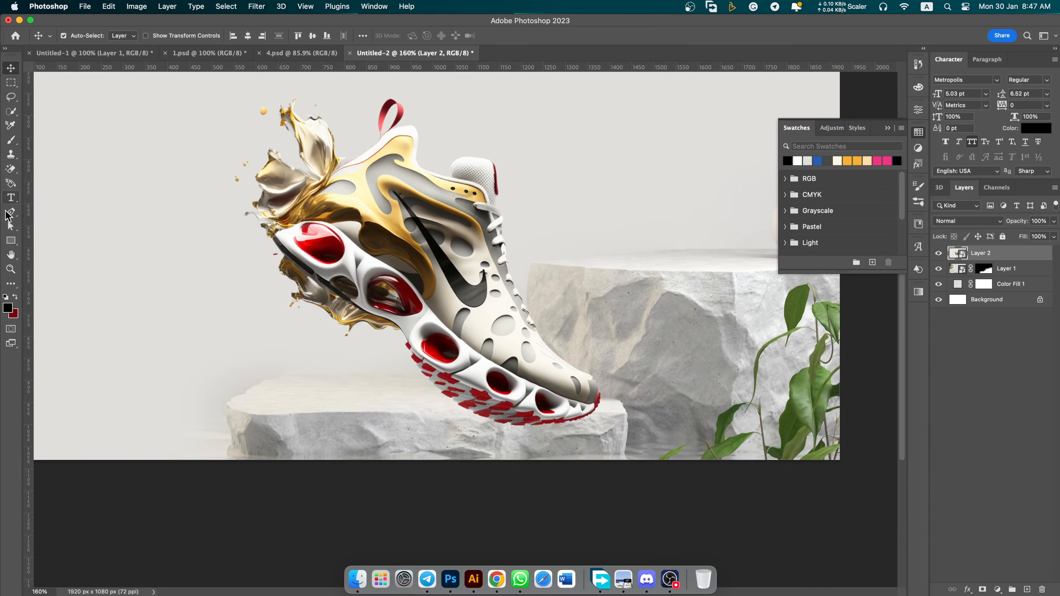
click(10, 213)
click(79, 35)
click(79, 44)
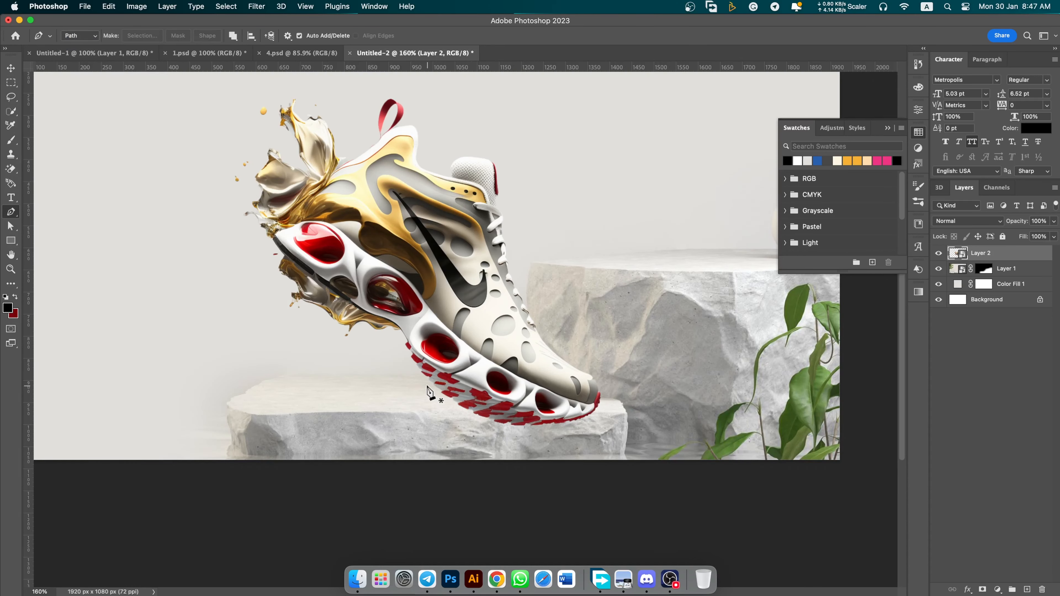
scroll(435, 384, up, 3)
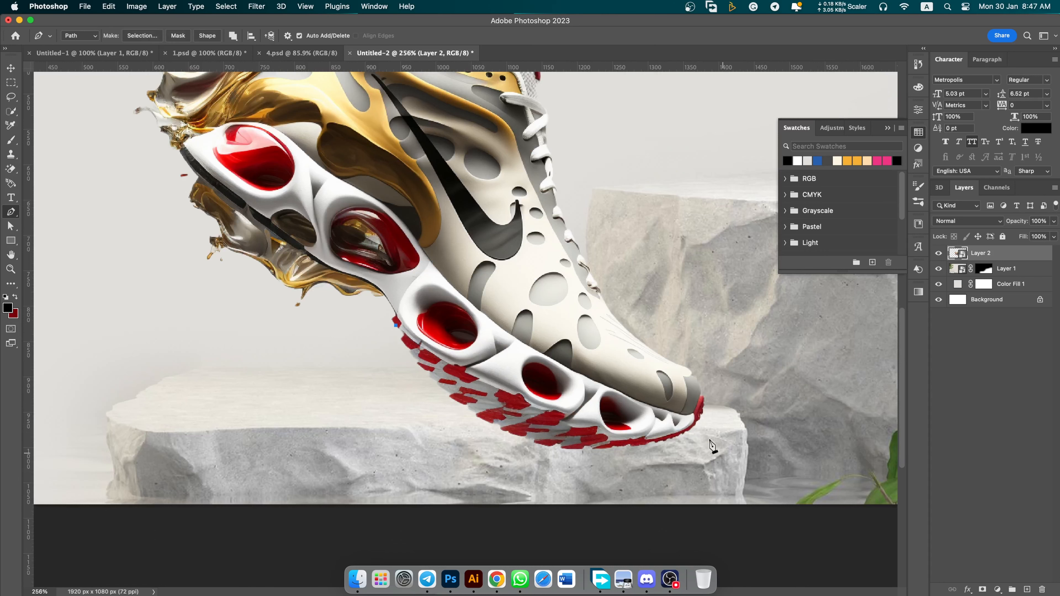
drag(679, 436, 877, 426)
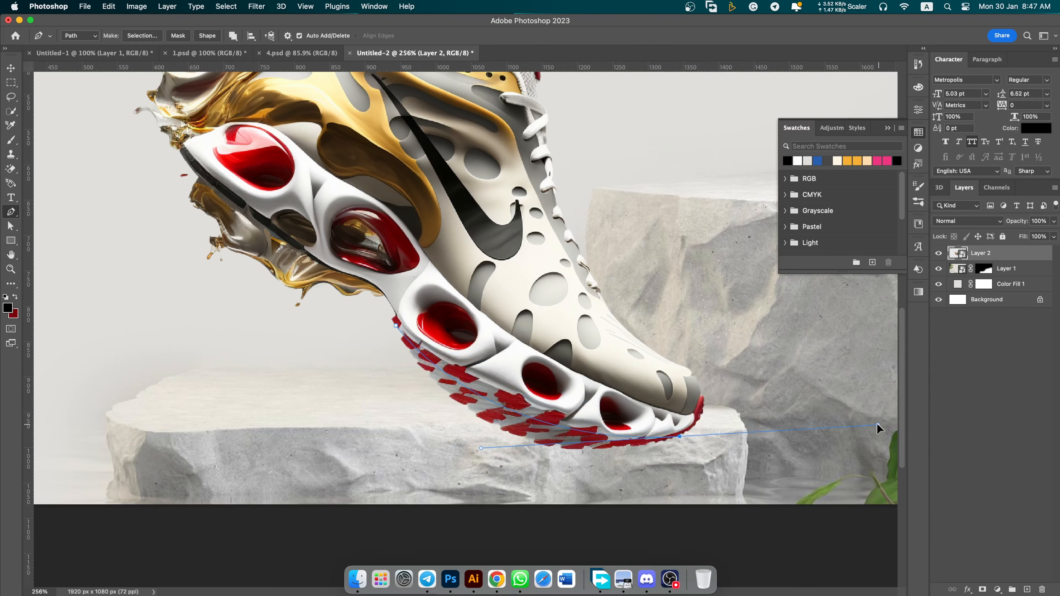
key(super+z)
scroll(601, 432, up, 1)
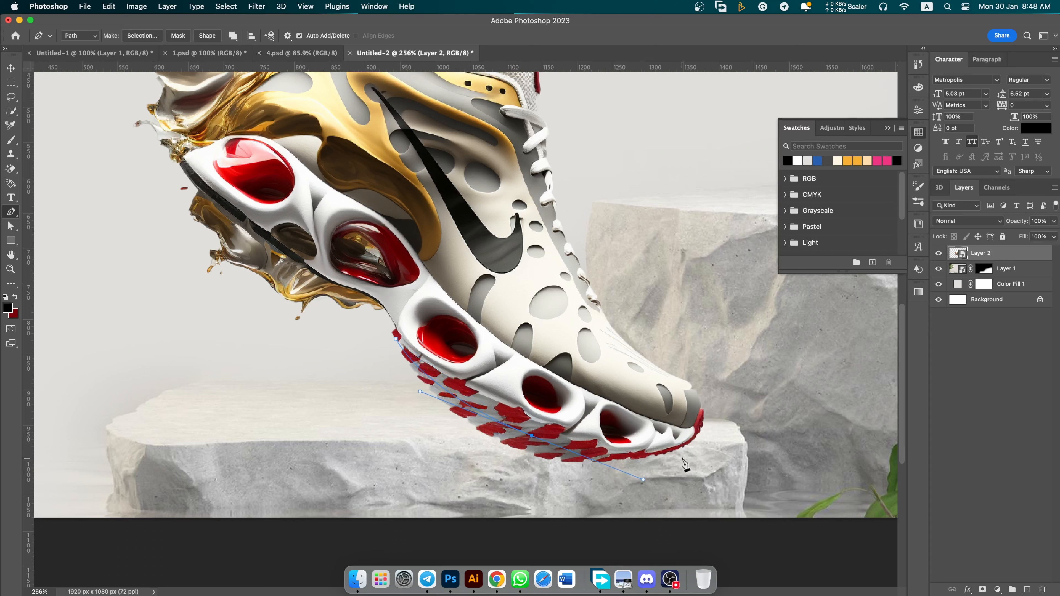
Continue the path to the toe, close it around the area beneath the red outsole and convert it to a selection.
drag(643, 480, 636, 477)
click(635, 510)
click(527, 496)
click(443, 460)
click(342, 370)
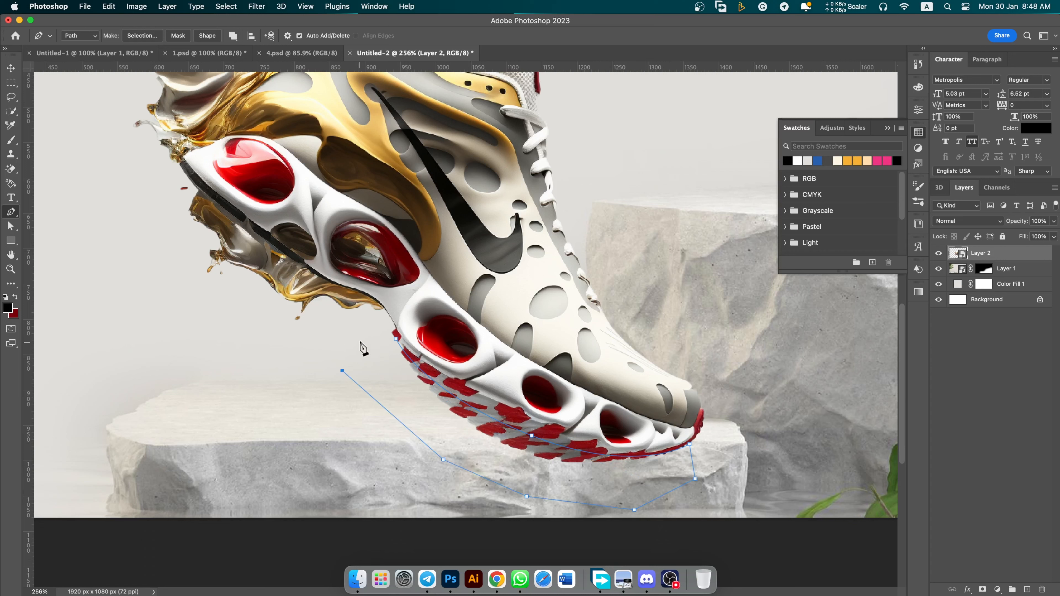
click(387, 333)
click(395, 338)
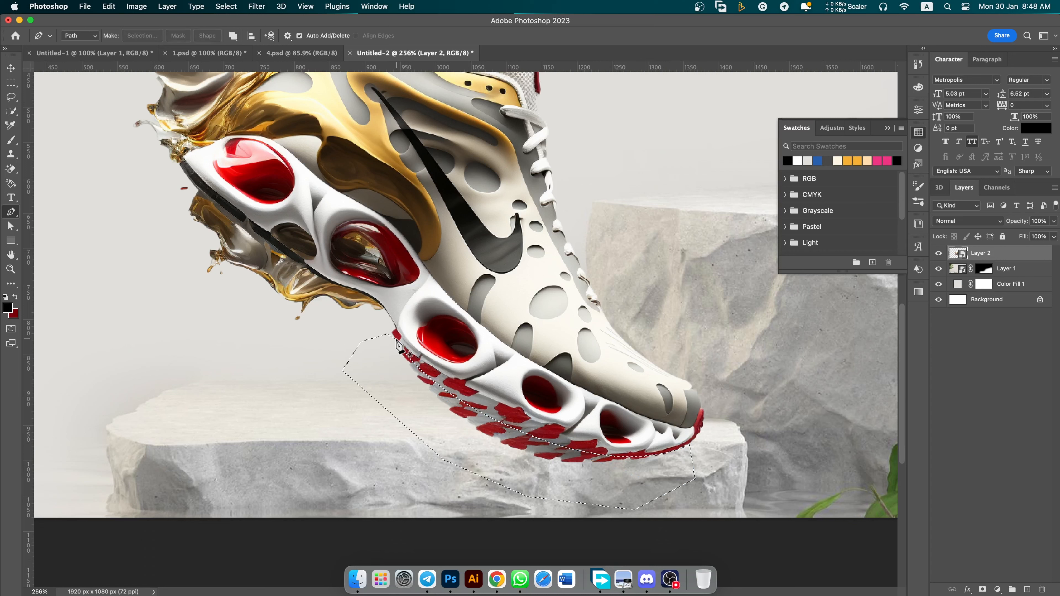
key(super+Return)
Add a layer mask to the sneaker layer and invert it to hide the selected lower strip of the outsole.
key(b)
click(981, 589)
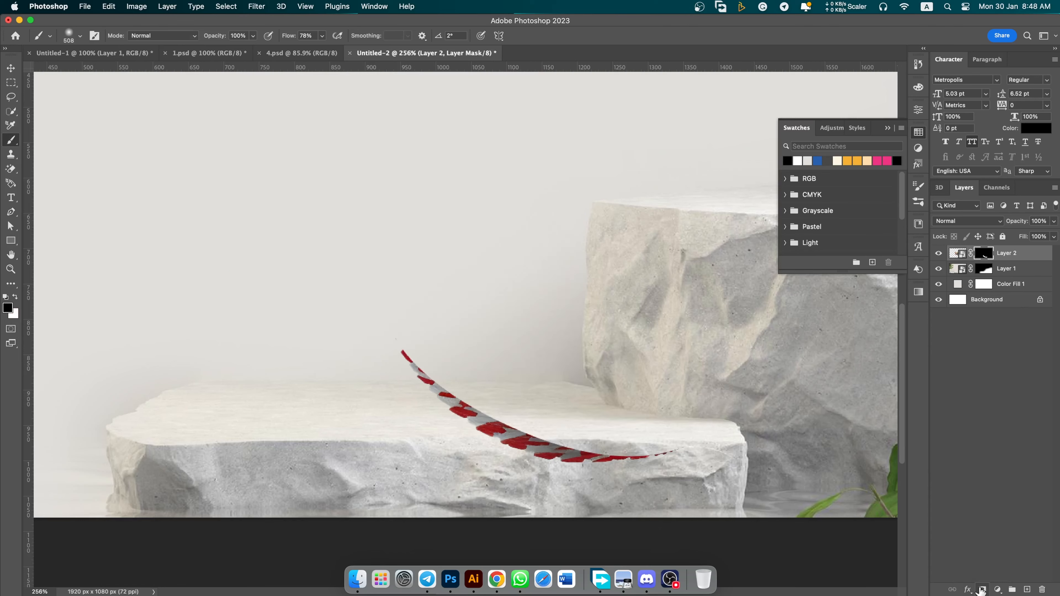
key(super+i)
key(v)
scroll(536, 446, down, 3)
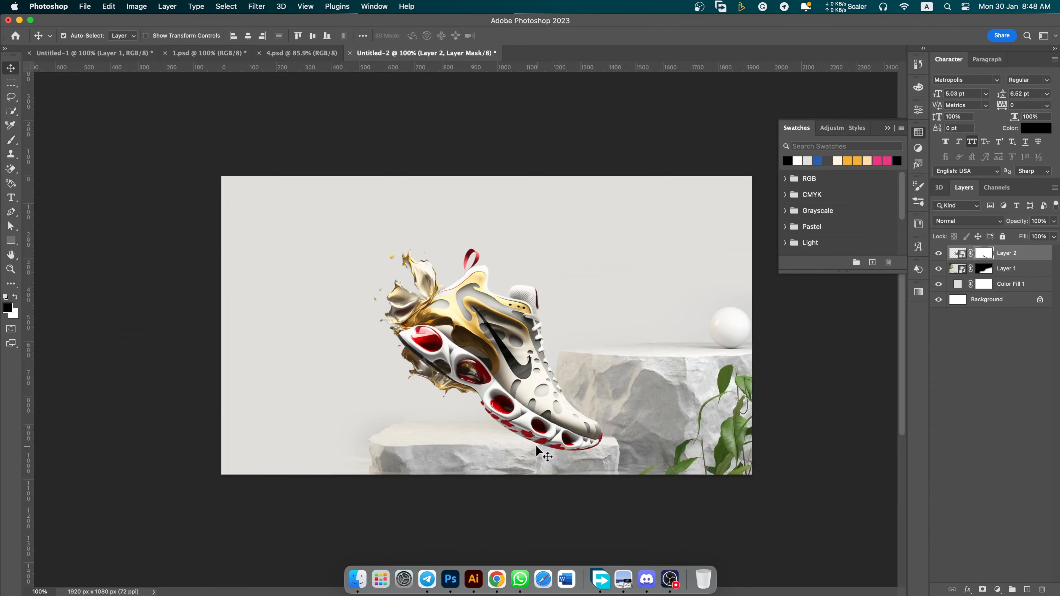
Flip the sneaker horizontally, enlarge it slightly and position it with its toe above the front rock.
drag(462, 344, 532, 359)
key(super+t)
right_click(463, 326)
click(518, 541)
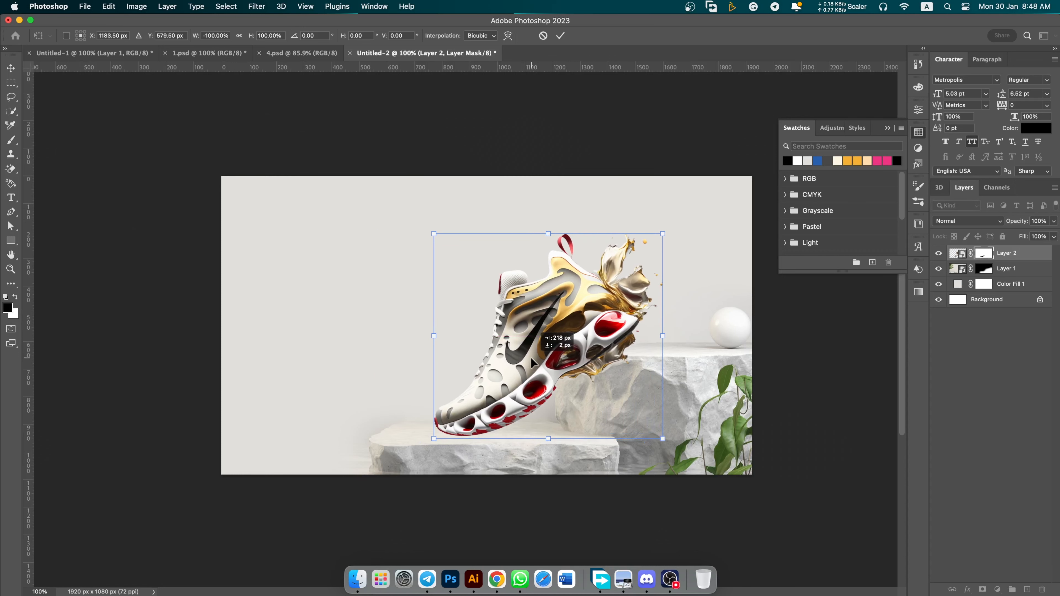
drag(663, 437, 669, 442)
drag(545, 359, 561, 363)
key(Return)
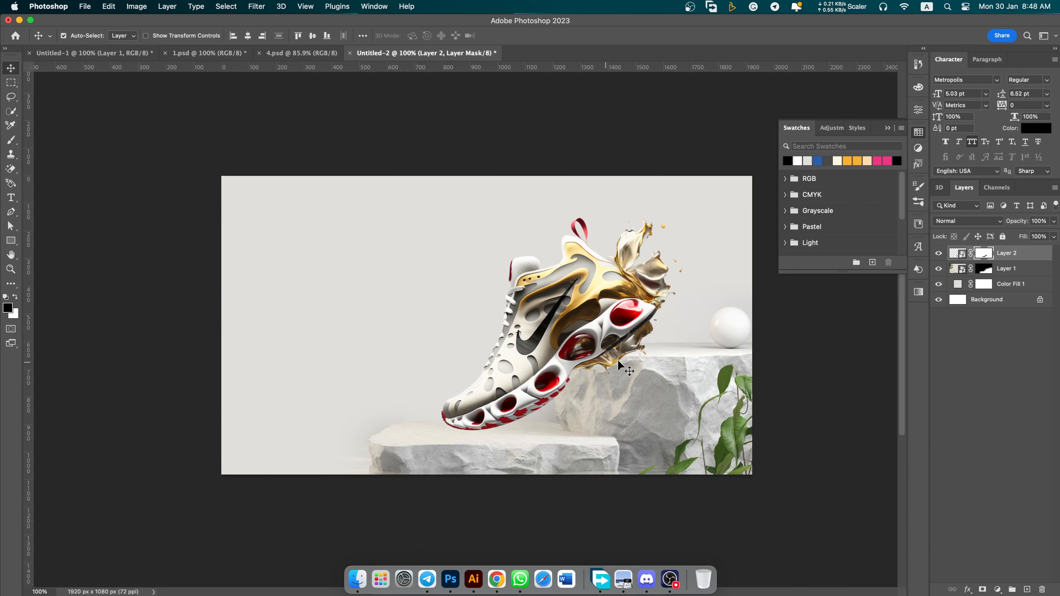
Start a Pen tool path at the heel tip and trace the underside of the dark sole edge toward the midsole.
scroll(630, 359, up, 5)
click(662, 309)
key(p)
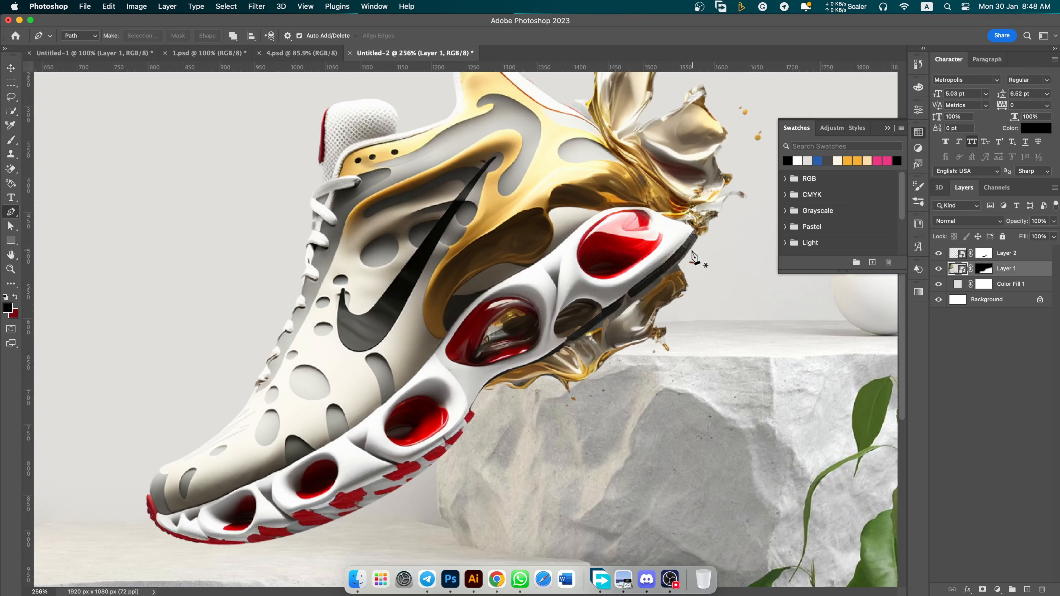
scroll(699, 234, up, 5)
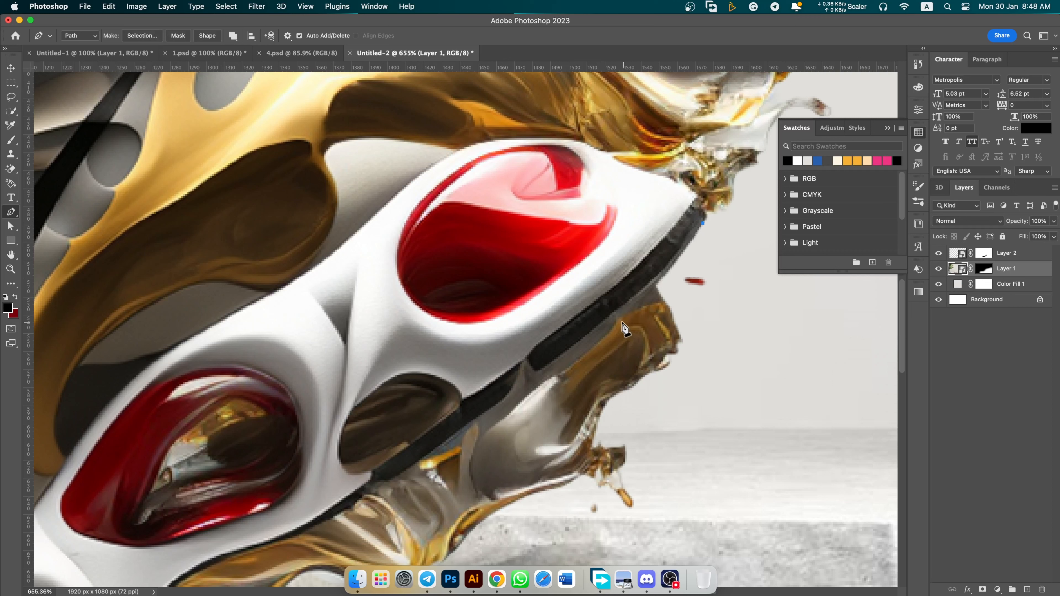
drag(573, 346, 572, 354)
scroll(578, 360, down, 5)
scroll(578, 360, left, 5)
drag(538, 383, 539, 383)
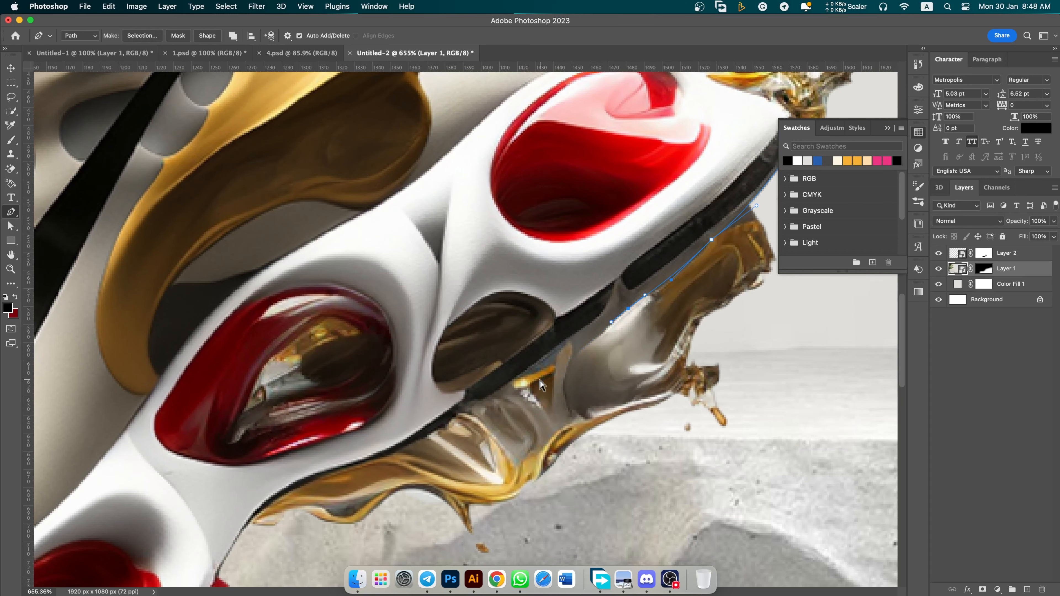
Continue the path along the sole, close it around the gold splash beneath the heel and convert it to a selection.
key(super+z)
click(539, 379)
scroll(378, 460, down, 5)
scroll(379, 459, left, 8)
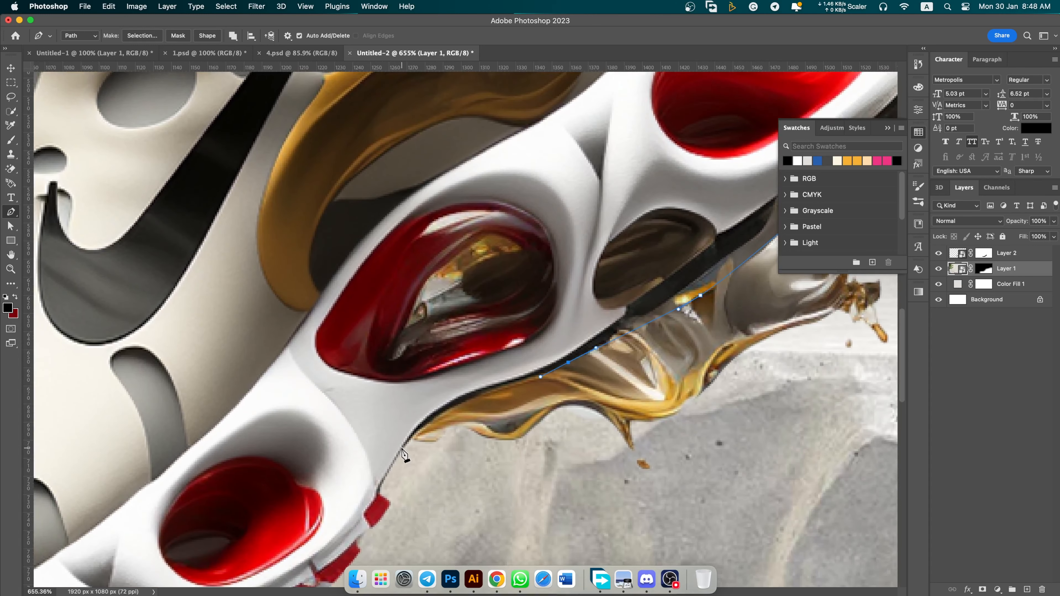
drag(359, 514, 359, 511)
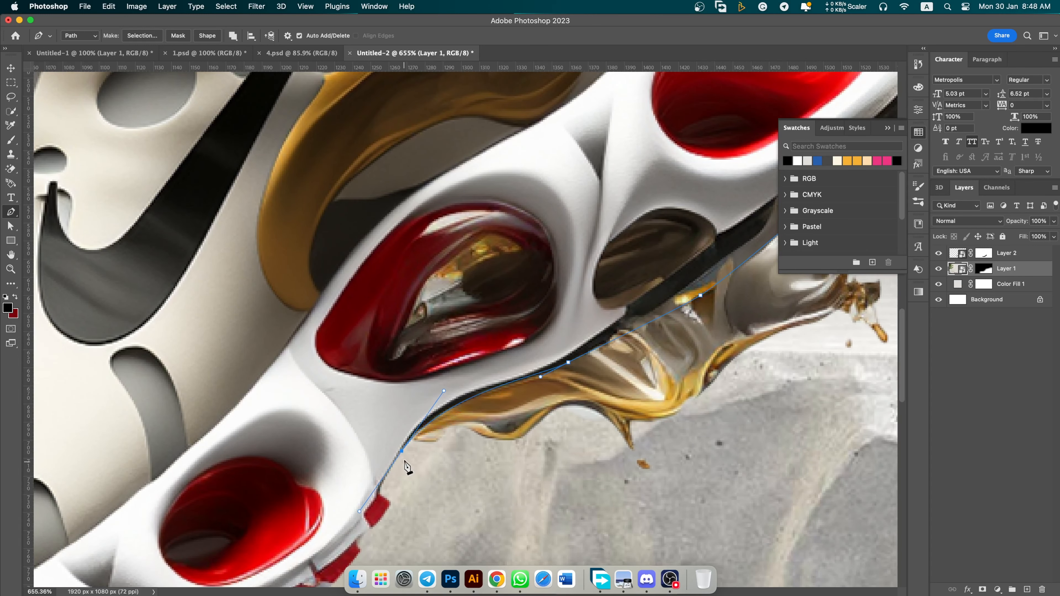
scroll(415, 501, down, 3)
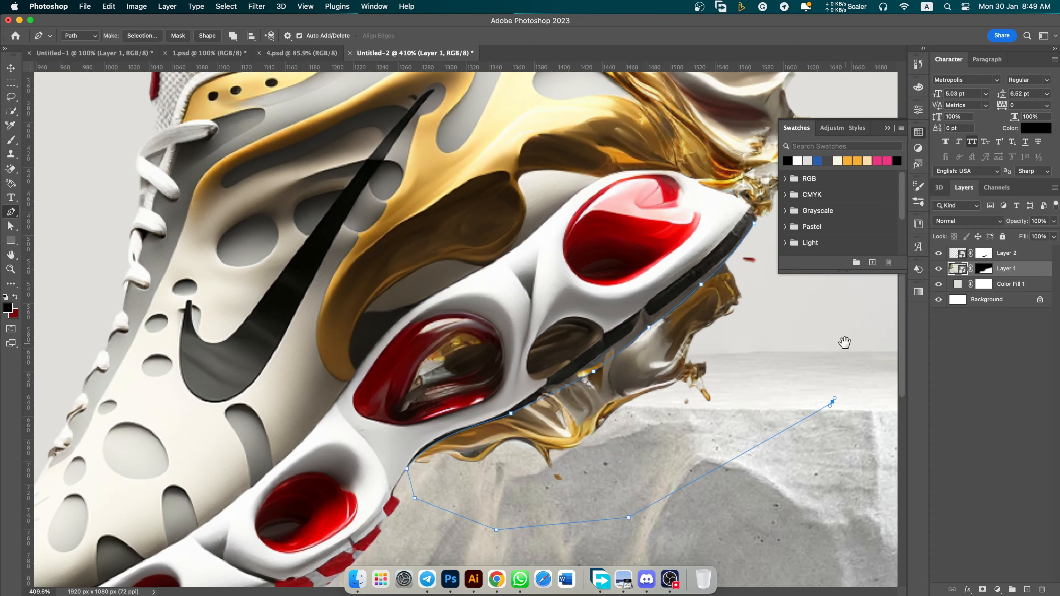
scroll(721, 348, right, 7)
scroll(722, 347, up, 5)
key(ctrl+Return)
Activate the Brush tool and reduce its size to 124 px.
key(b)
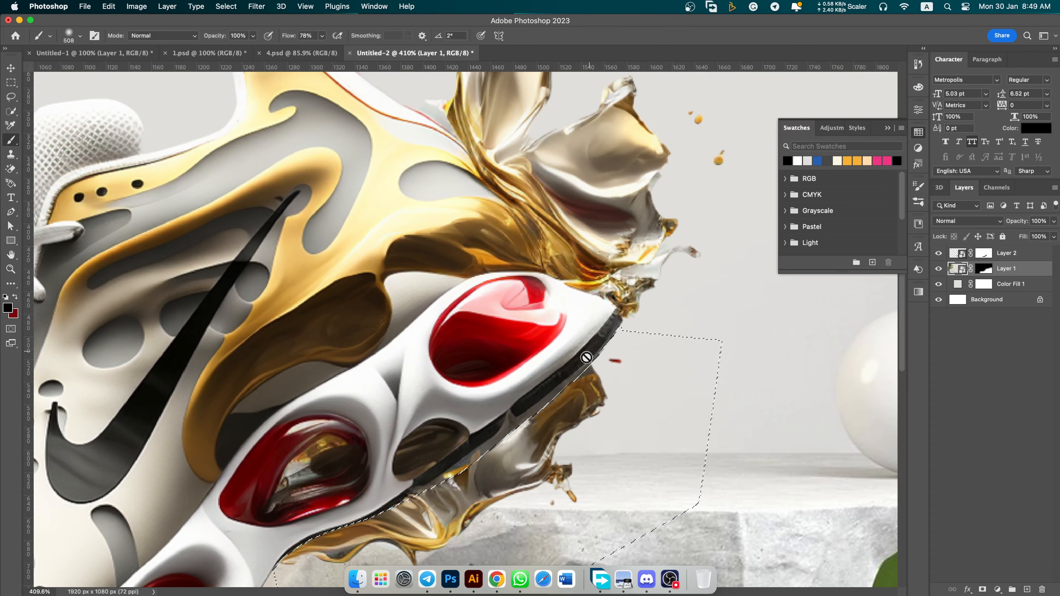
click(983, 269)
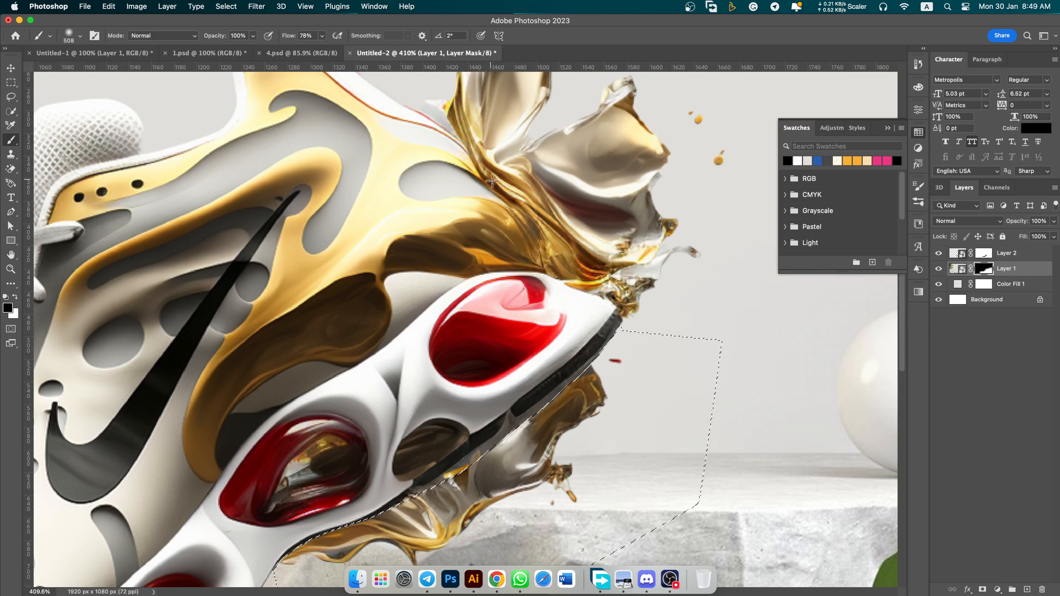
right_click(609, 361)
click(707, 393)
drag(599, 369, 539, 495)
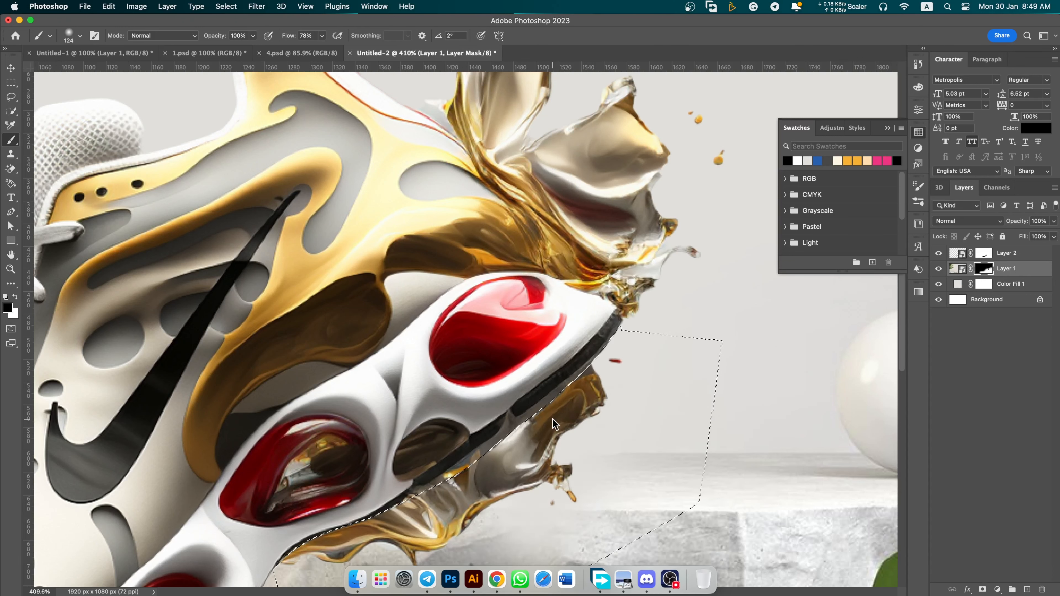
key(super+z)
click(984, 253)
key(super+z)
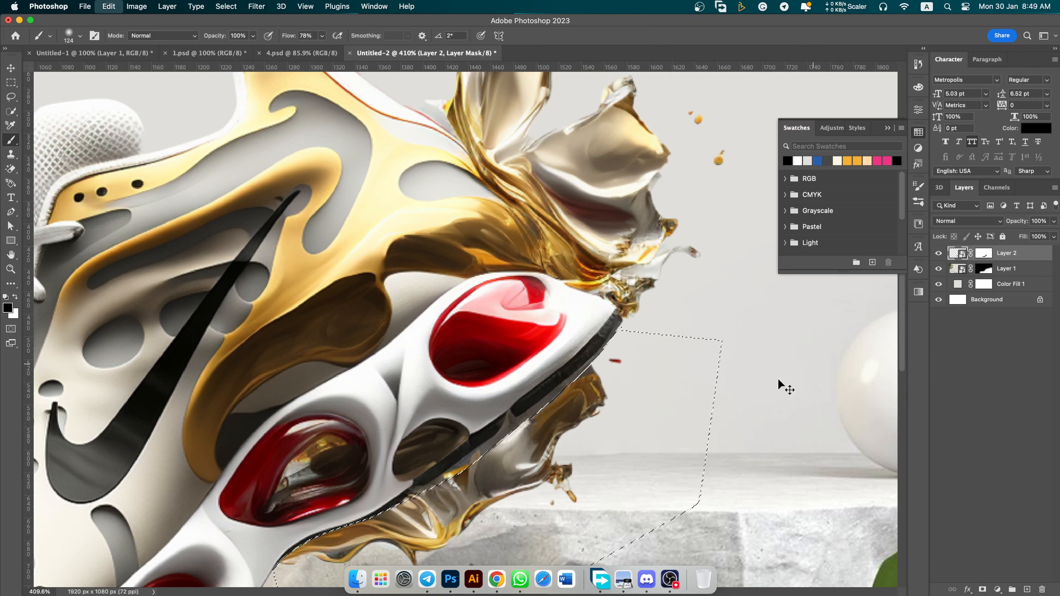
key(super+shift+z)
Paint black inside the selection on the sneaker layer's mask to hide the gold splash beneath the heel.
click(984, 254)
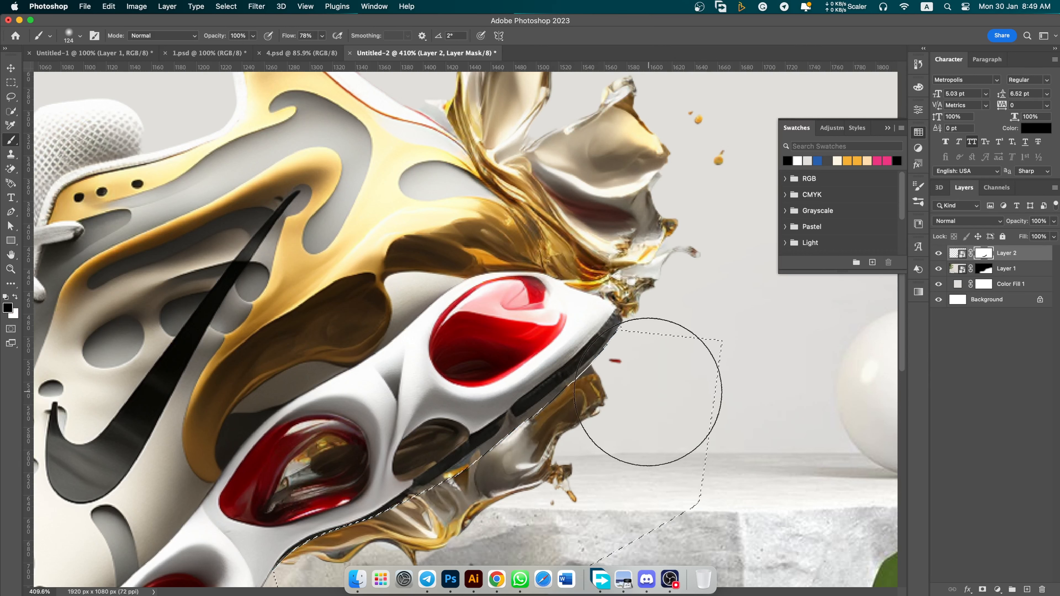
drag(648, 391, 500, 486)
drag(548, 432, 656, 300)
drag(640, 345, 362, 472)
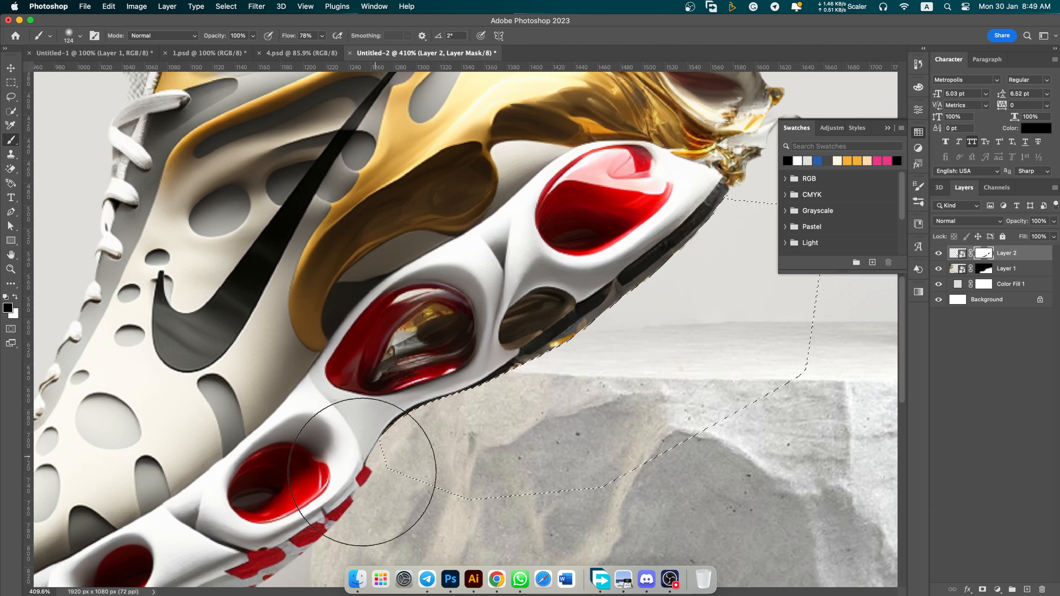
scroll(433, 402, down, 3)
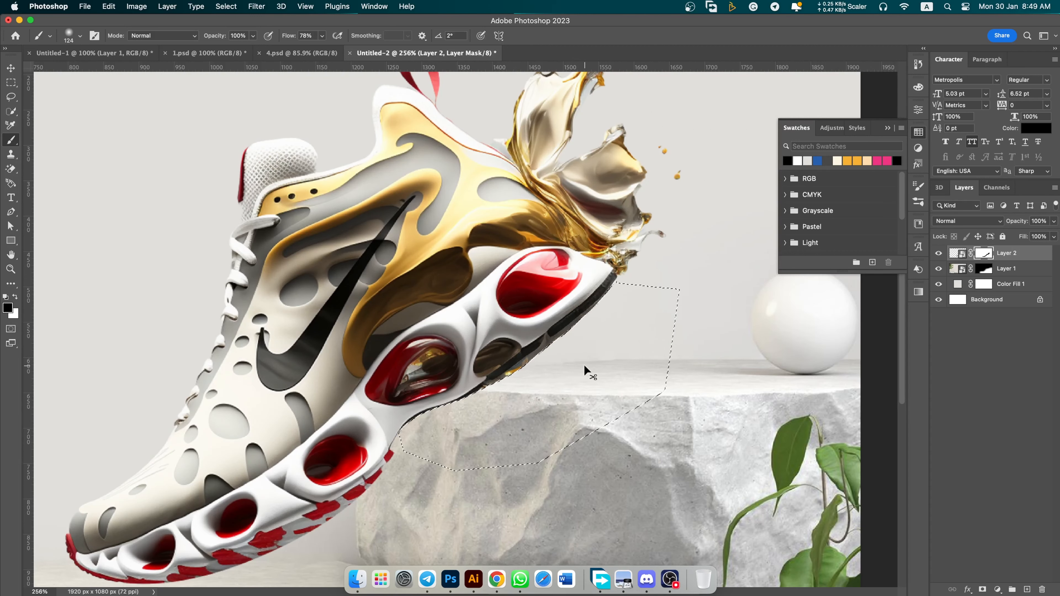
key(v)
key(super+1)
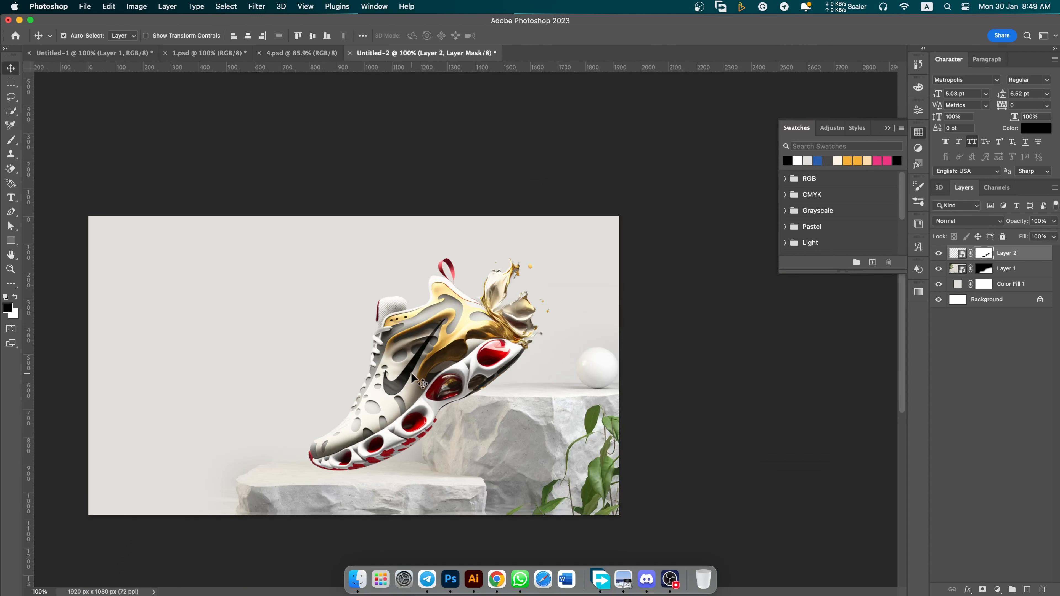
Add a new layer above Layer 1 and paint a black dab with a 236 px brush at 0% hardness.
click(1006, 276)
click(1027, 589)
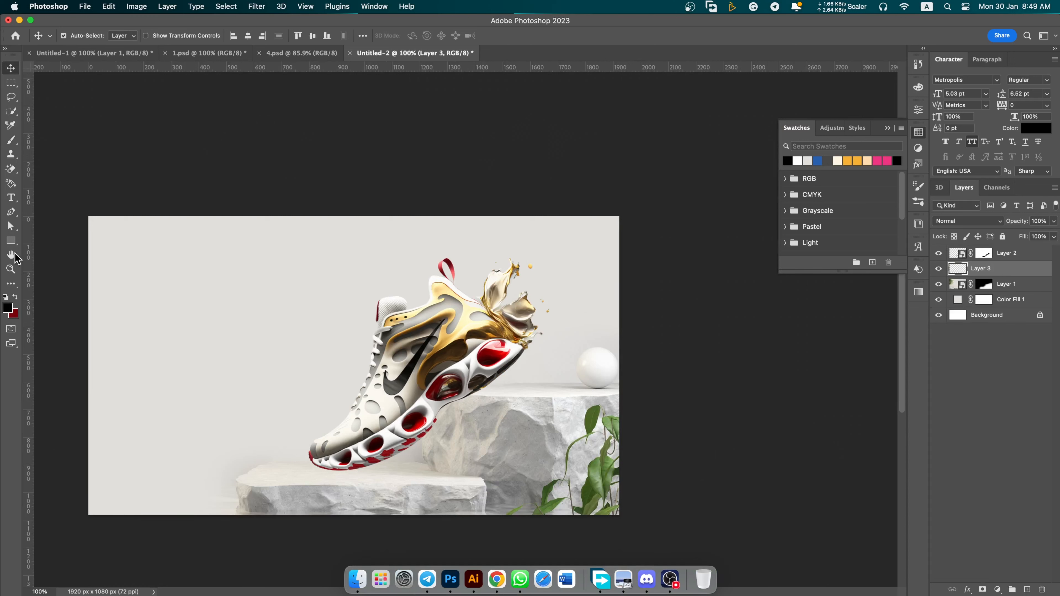
click(10, 140)
right_click(267, 359)
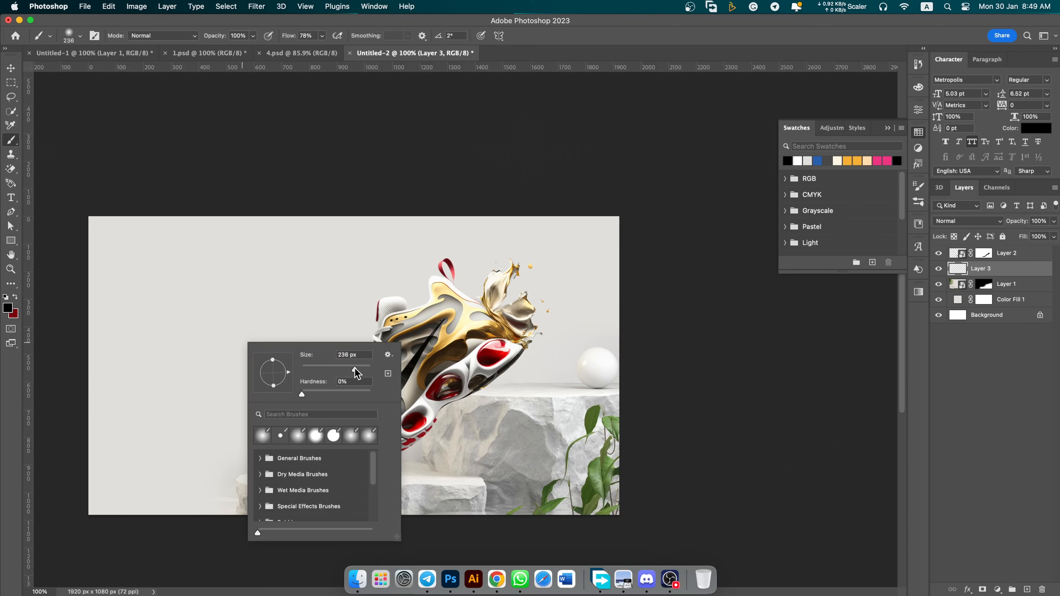
click(239, 305)
Move the black dab under the sneaker's toe and flatten it to about 25% of its height.
key(super+t)
mouse_move(262, 303)
mouse_down()
mouse_move(327, 392)
mouse_move(357, 457)
mouse_up()
scroll(358, 460, up, 5)
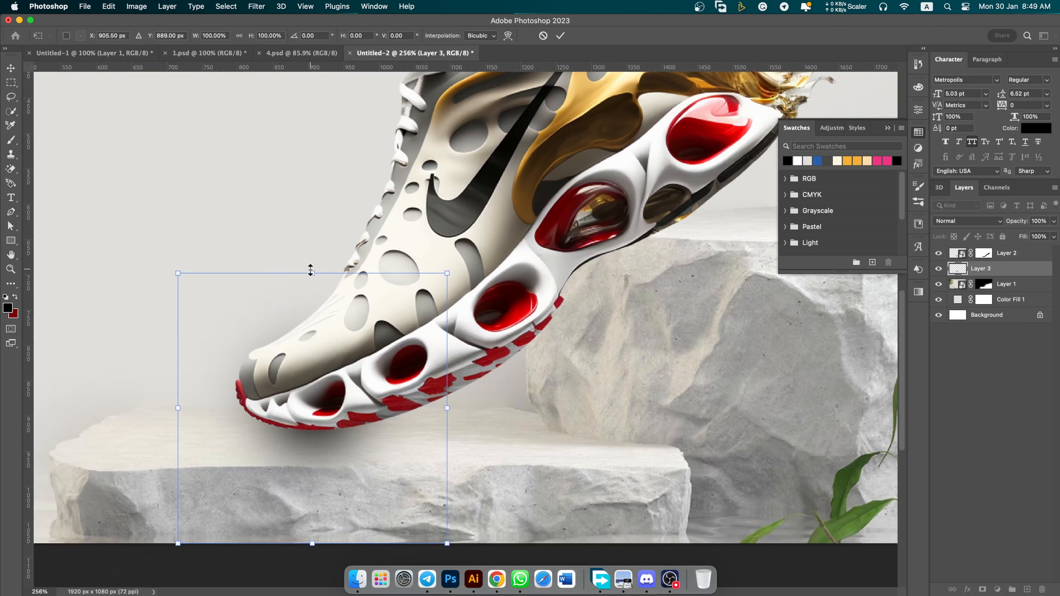
drag(310, 267, 341, 418)
Warp the toe shadow so it stretches along the front rock beneath the raised sole, and apply the transformation.
right_click(365, 417)
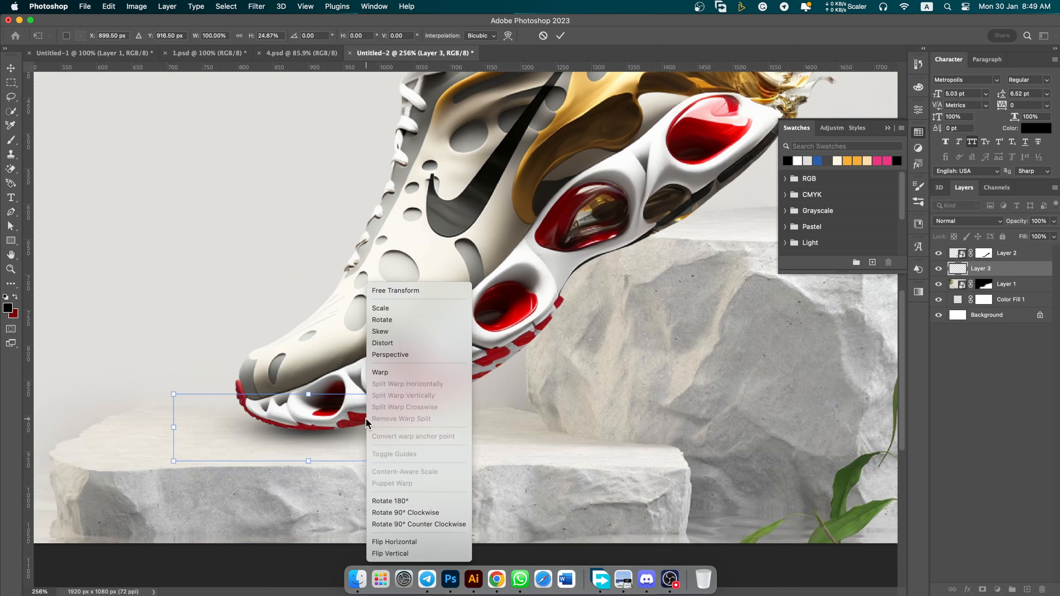
click(407, 372)
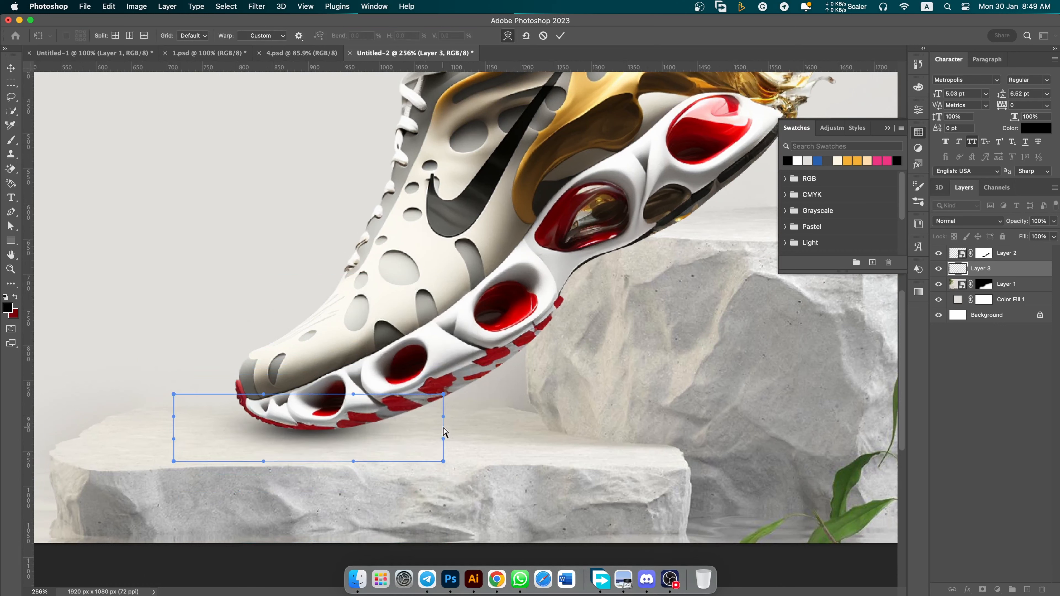
drag(444, 417, 789, 405)
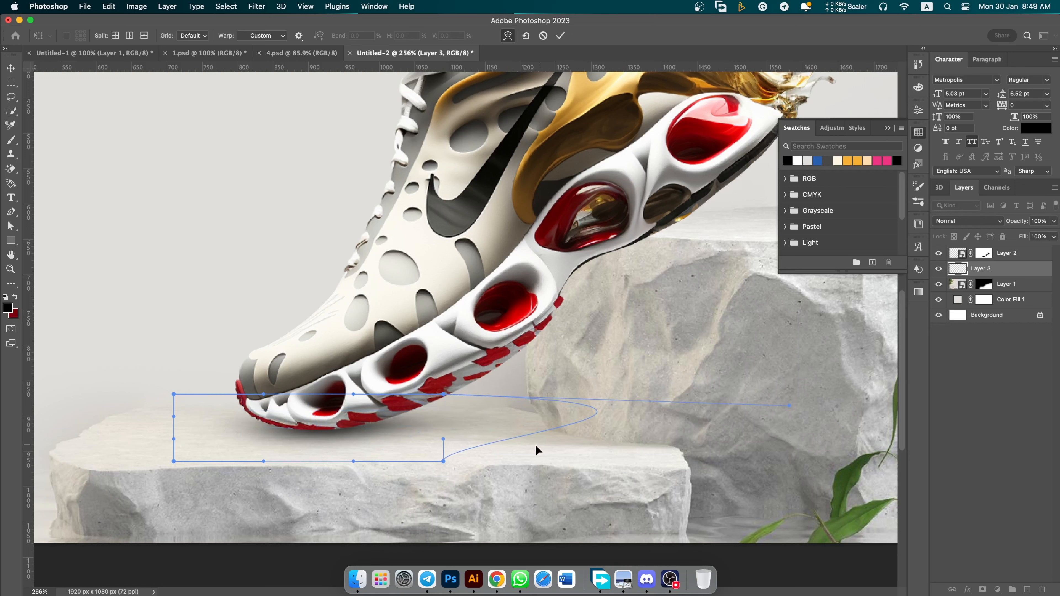
drag(443, 439, 726, 435)
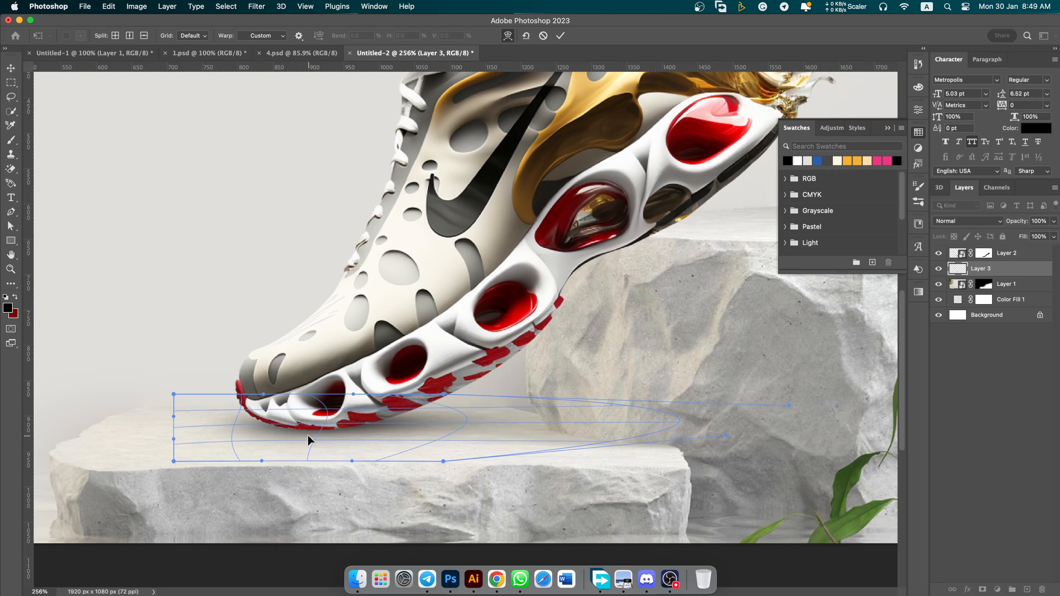
drag(362, 415, 339, 442)
key(Return)
scroll(356, 426, down, 5)
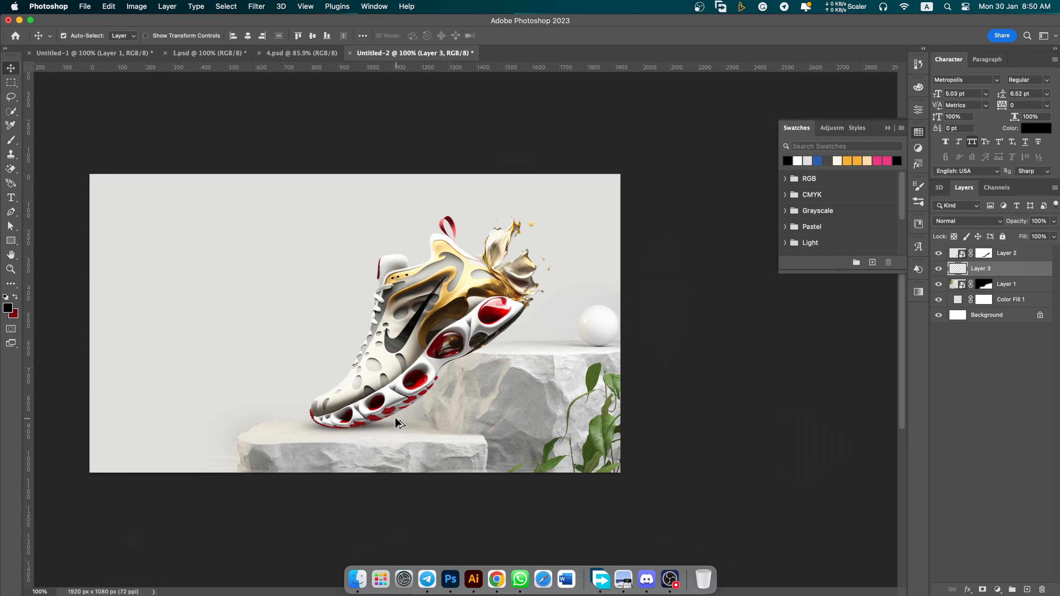
Add another layer and paint a soft black dab beneath the sneaker's heel with the 236 px brush.
scroll(401, 411, up, 3)
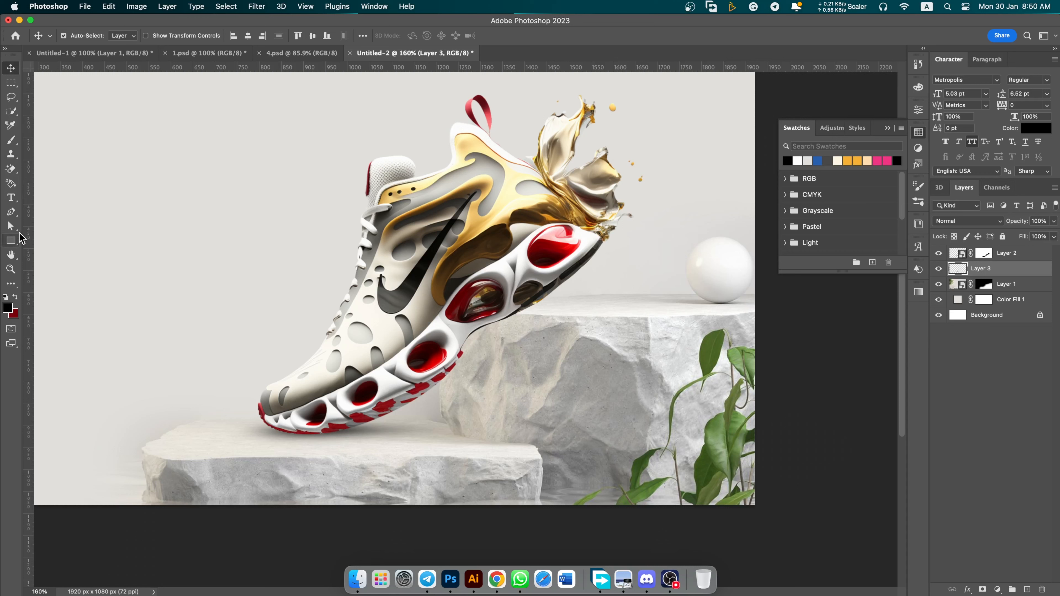
click(1026, 589)
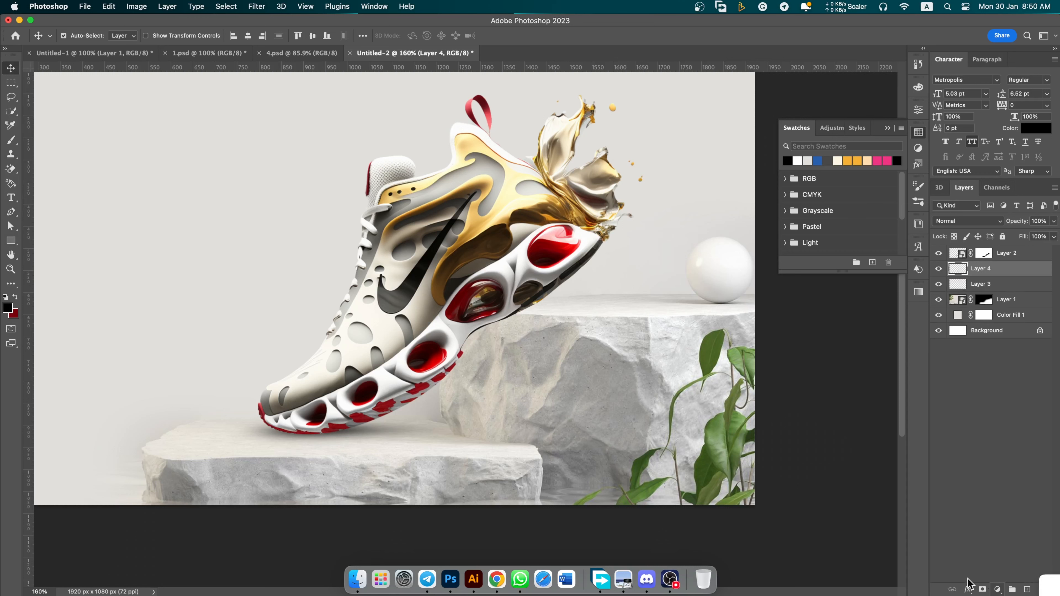
key(b)
click(567, 286)
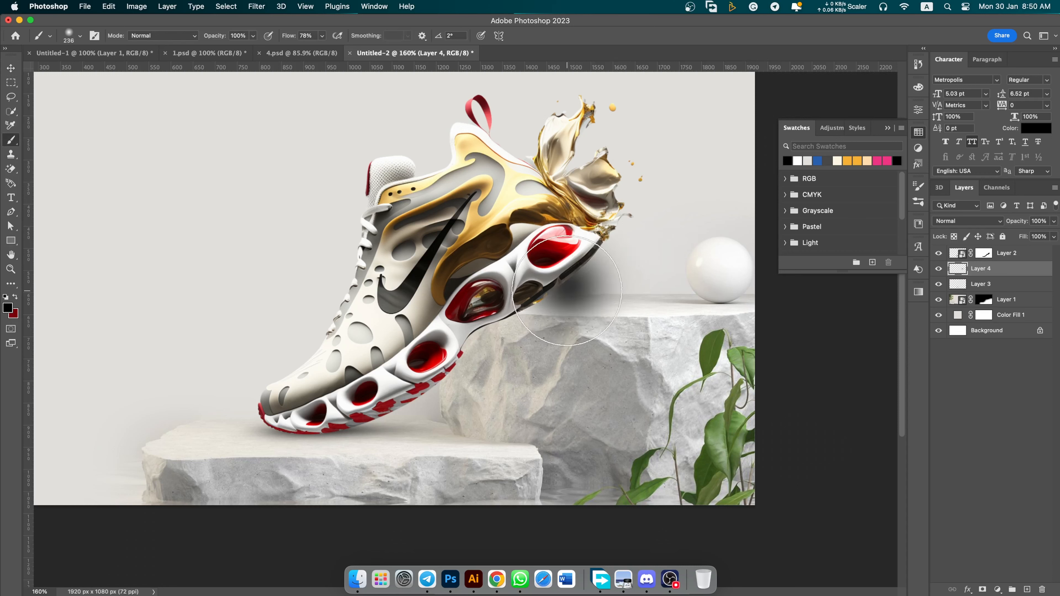
Flatten the heel shadow to about 31% height and widen it to about 220% along the back rock's top.
key(super+t)
drag(568, 367, 564, 309)
drag(636, 307, 678, 318)
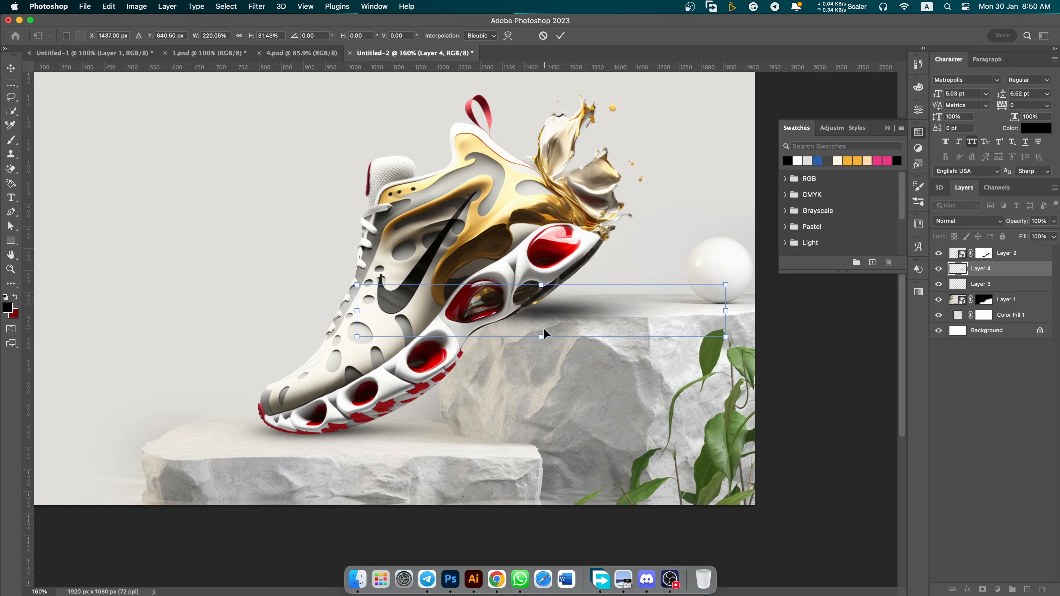
key(Return)
Add a third shadow layer and paint soft black over the back rock near the midsole.
key(b)
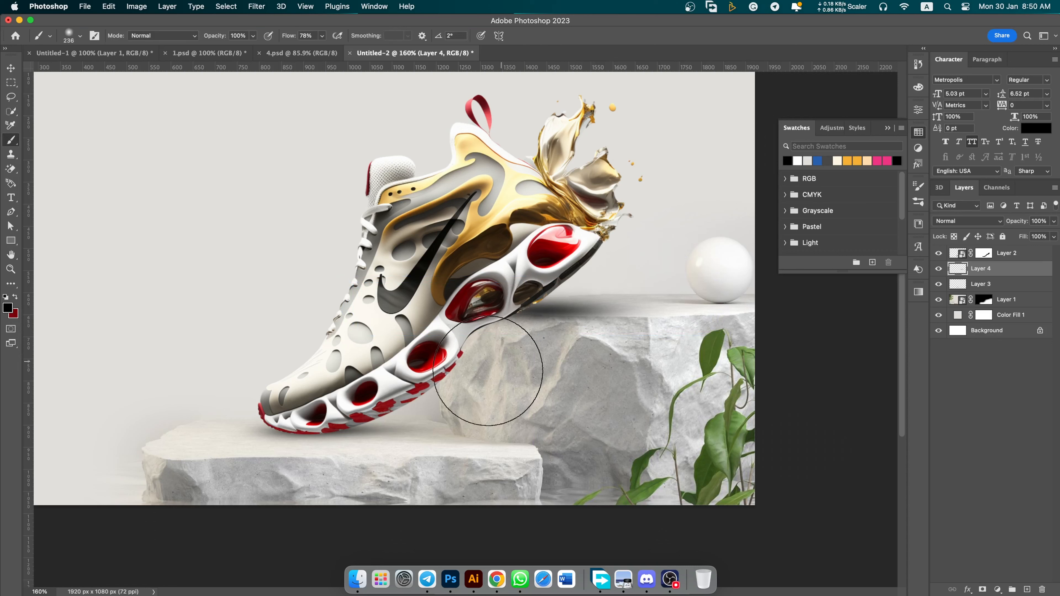
click(1026, 589)
mouse_move(440, 319)
mouse_down()
mouse_move(497, 360)
mouse_move(747, 321)
mouse_move(728, 330)
mouse_up()
Transform the new shadow to about 306% width, 83% height and -41° rotation, placing it along the midsole's underside.
key(ctrl+t)
drag(470, 432, 470, 418)
drag(753, 353, 721, 211)
drag(490, 357, 518, 375)
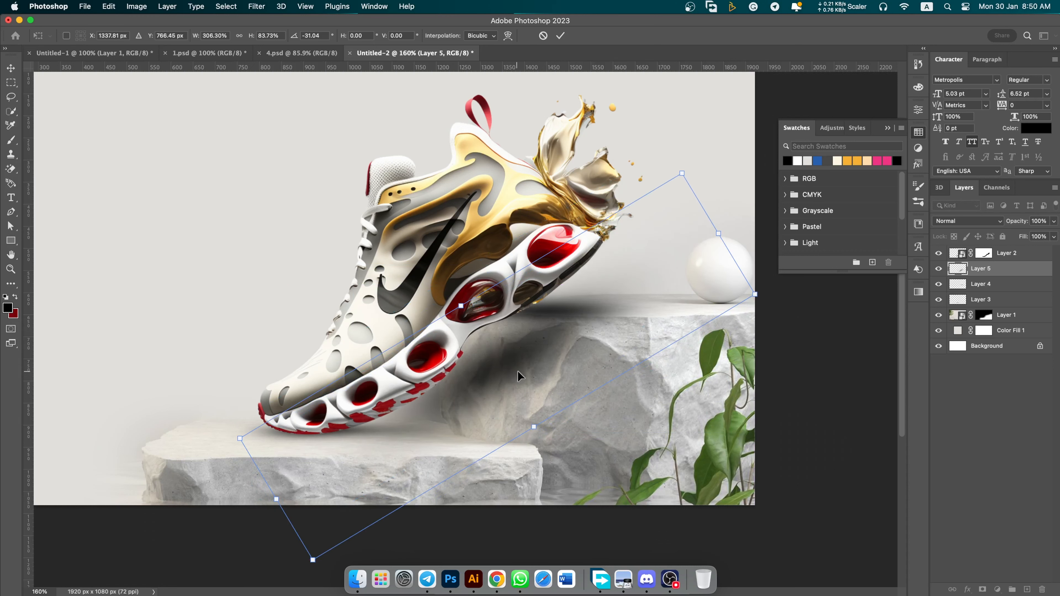
drag(795, 311, 796, 335)
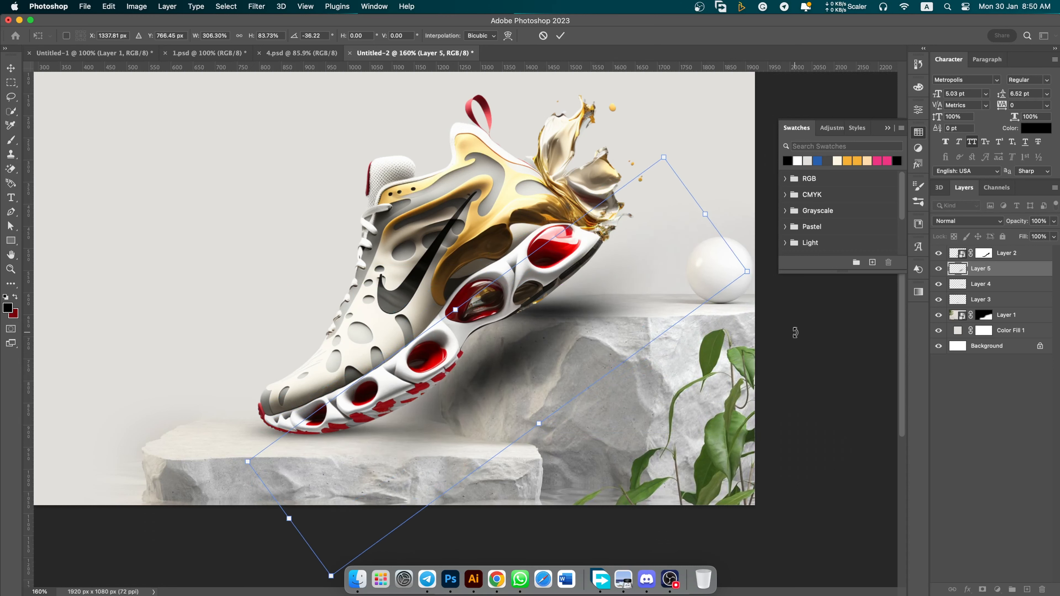
drag(531, 364, 509, 362)
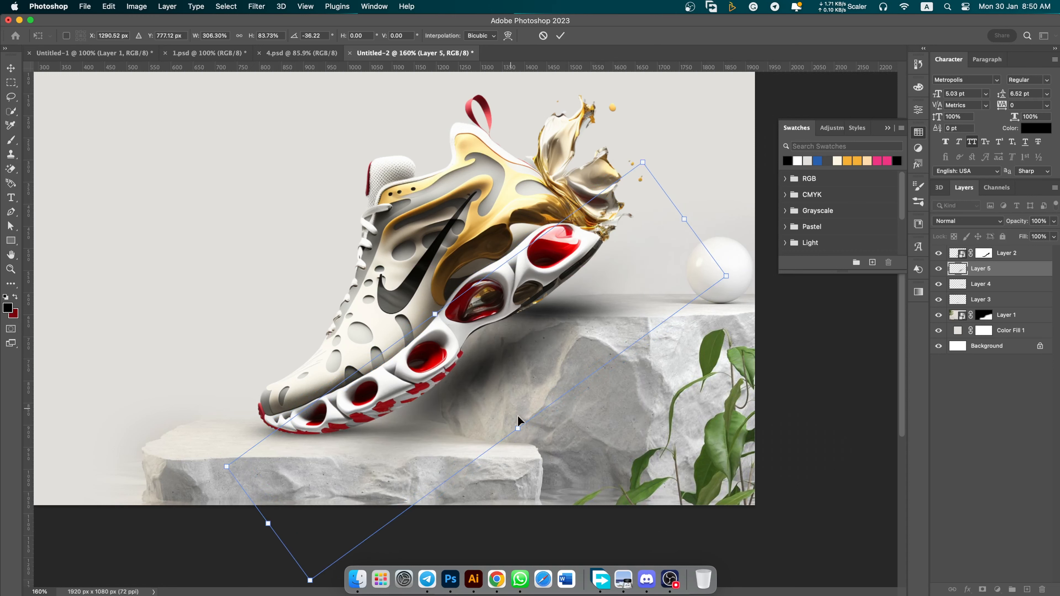
drag(517, 429, 525, 434)
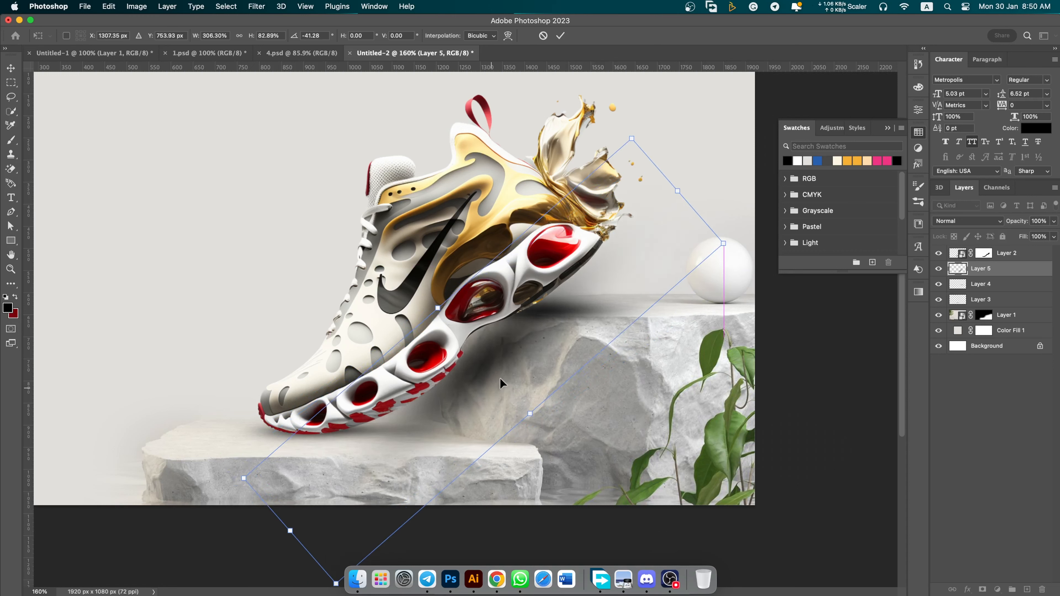
key(Return)
Add a layer mask to the midsole shadow and paint black to hide it over the front rock.
click(983, 589)
key(b)
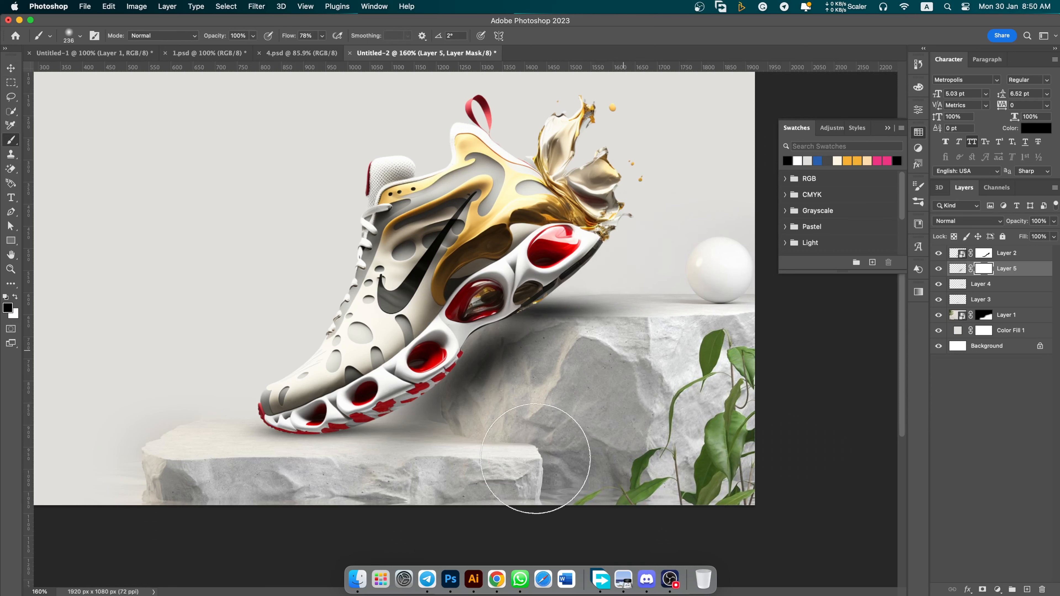
mouse_move(535, 459)
mouse_down()
mouse_move(362, 496)
mouse_move(291, 490)
mouse_move(459, 501)
mouse_up()
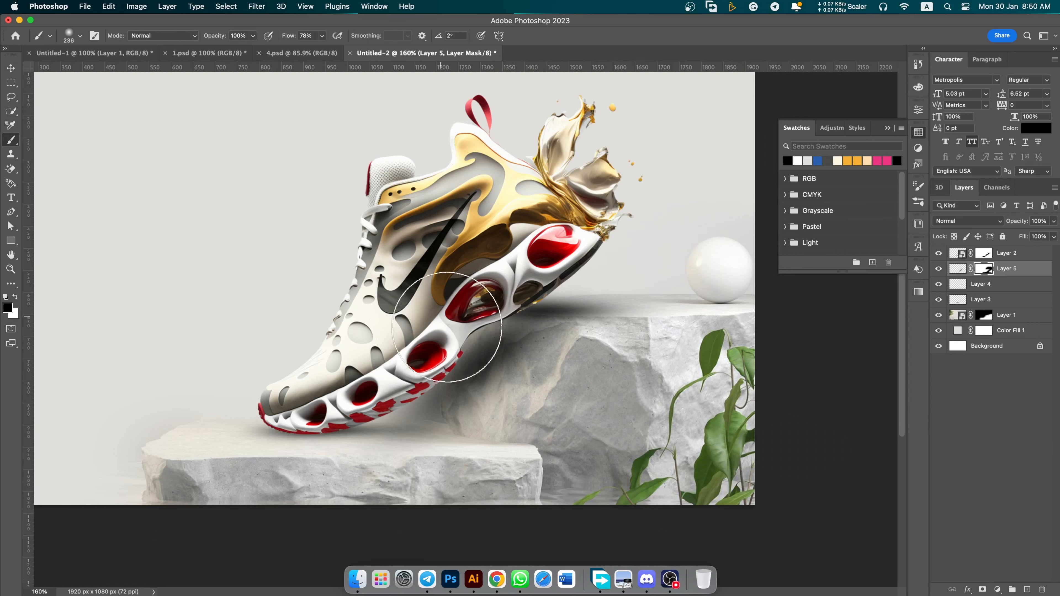
Warp the midsole shadow so it follows the sole's underside and the top edge of the back rock.
key(ctrl+t)
right_click(489, 367)
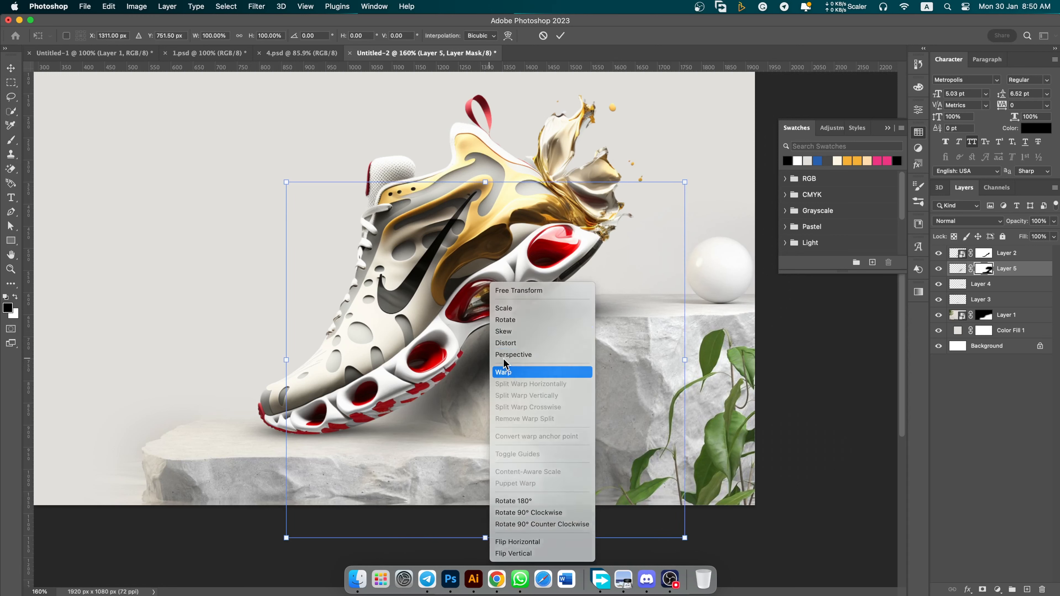
click(502, 371)
drag(495, 363, 508, 385)
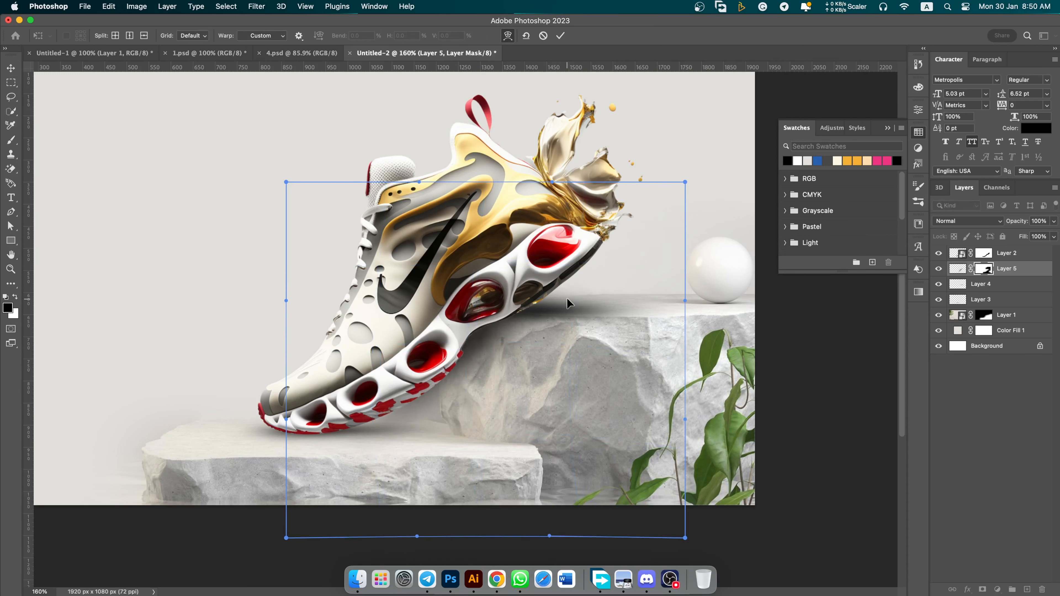
drag(567, 298, 585, 293)
drag(468, 391, 420, 417)
drag(518, 342, 509, 341)
drag(442, 312, 446, 318)
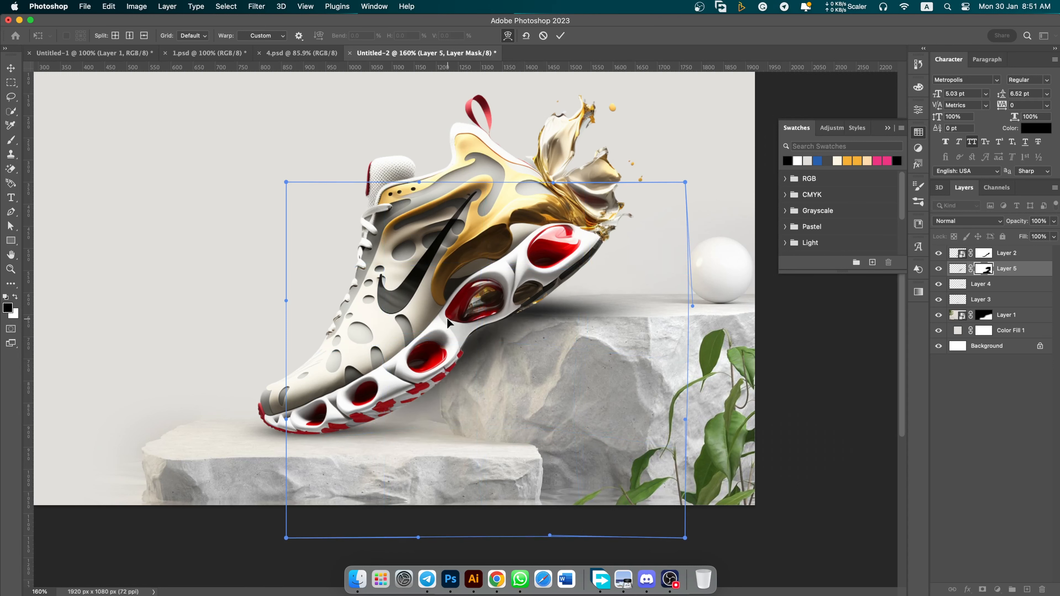
key(Return)
Add a layer mask to the heel shadow and paint black to hide it over the back rock's front face.
scroll(418, 419, down, 10)
scroll(434, 399, up, 10)
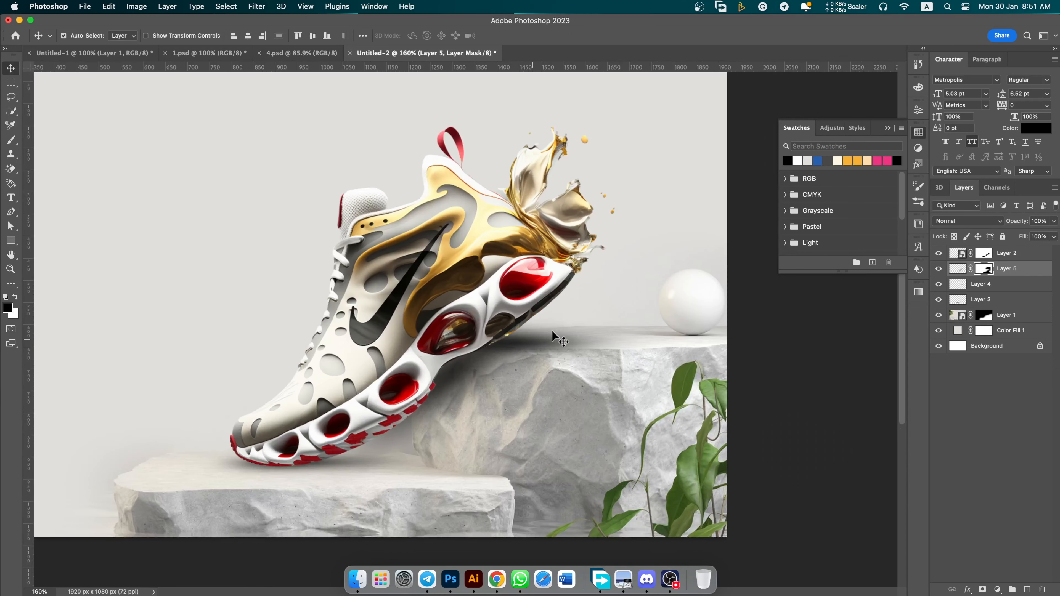
click(1037, 390)
click(541, 339)
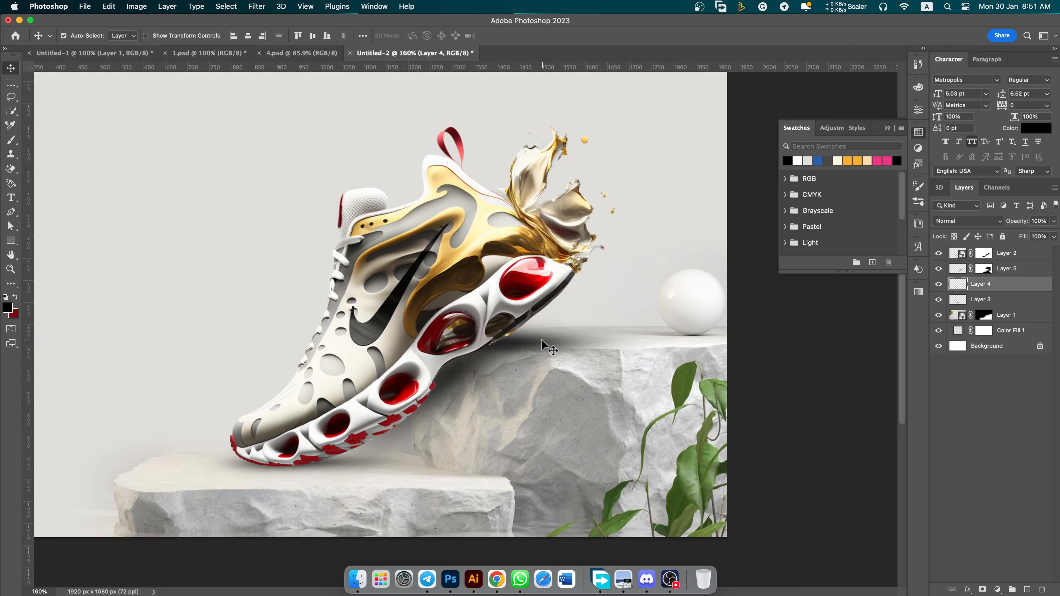
key(super+t)
key(Return)
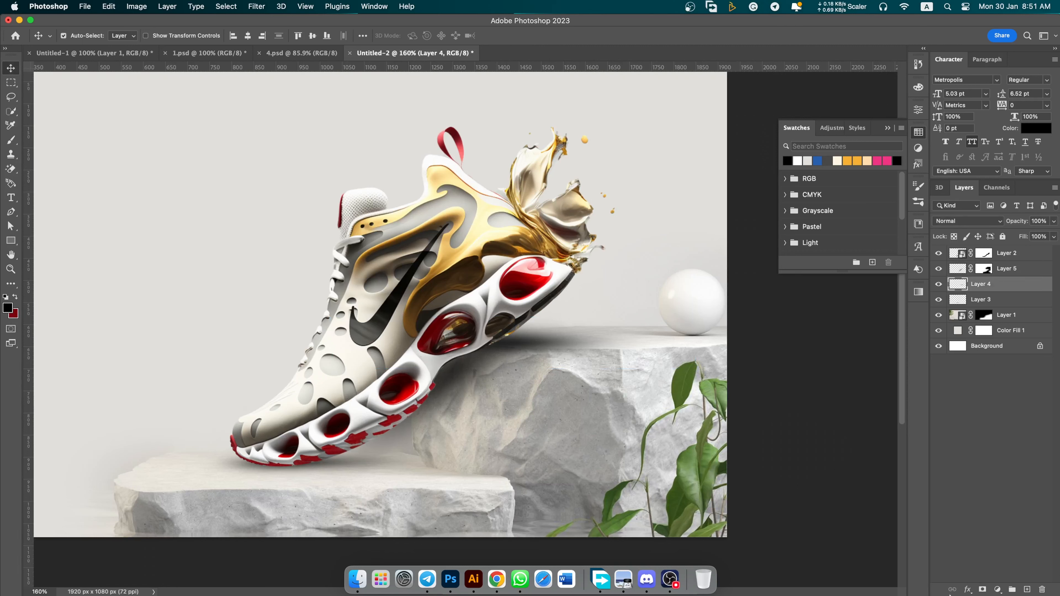
click(983, 589)
key(b)
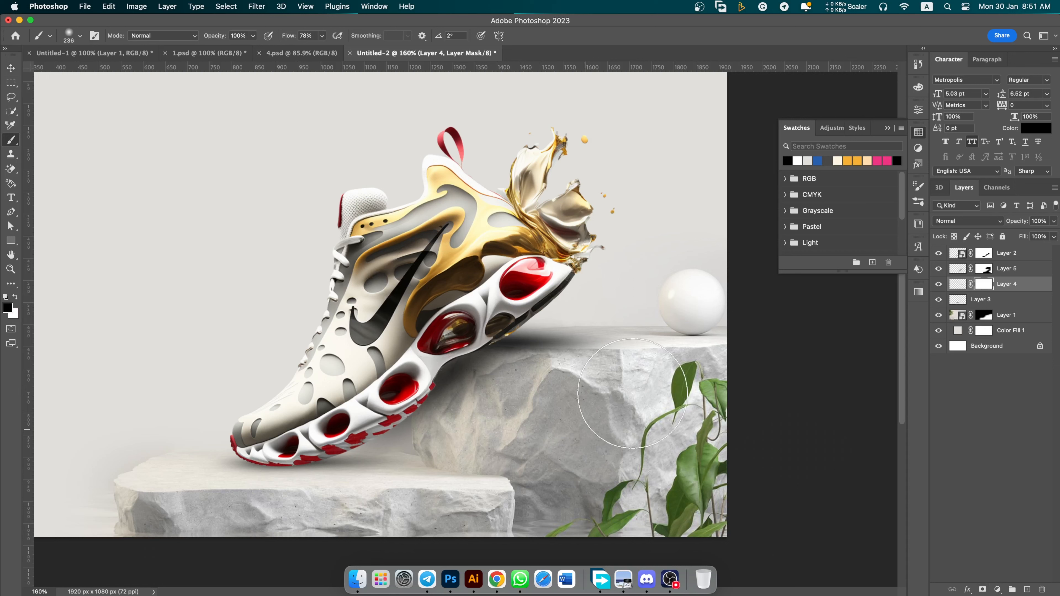
mouse_move(596, 417)
mouse_down()
mouse_move(546, 380)
mouse_move(543, 351)
mouse_up()
key(v)
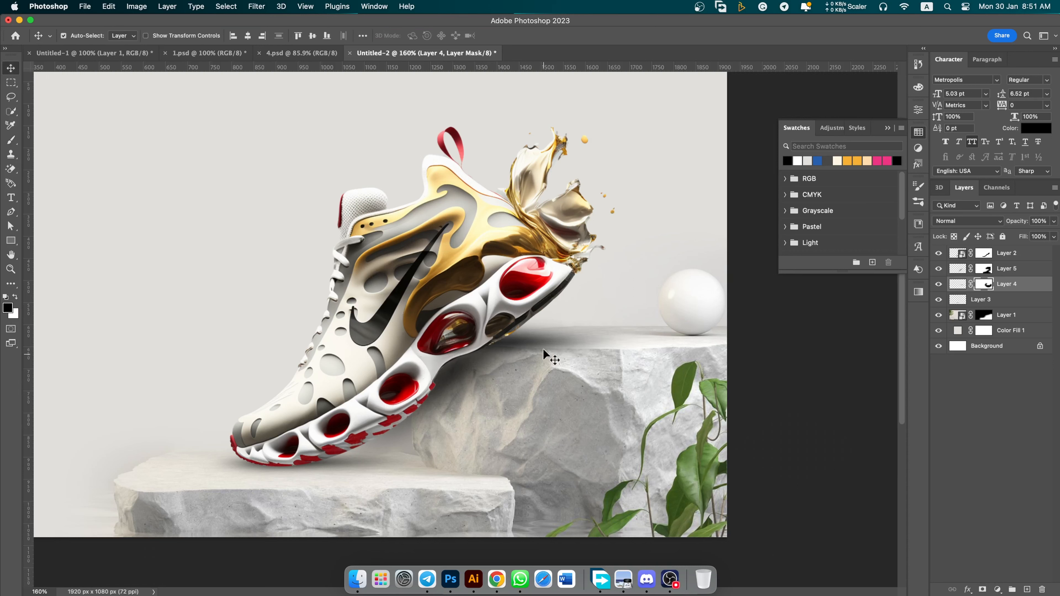
Set the blend mode of all three shadow layers to Multiply.
shift+click(1008, 263)
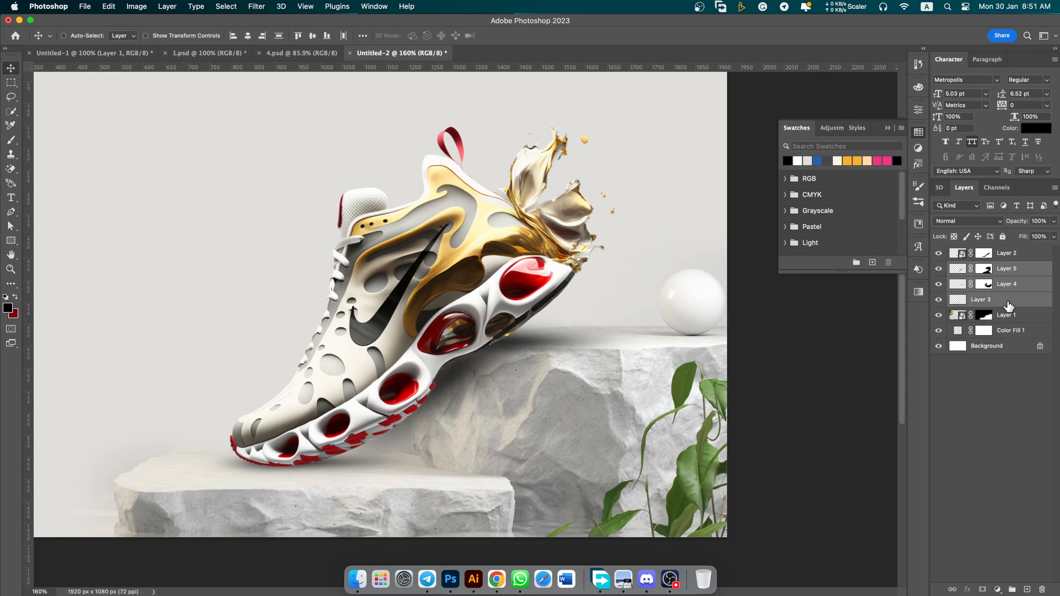
click(959, 220)
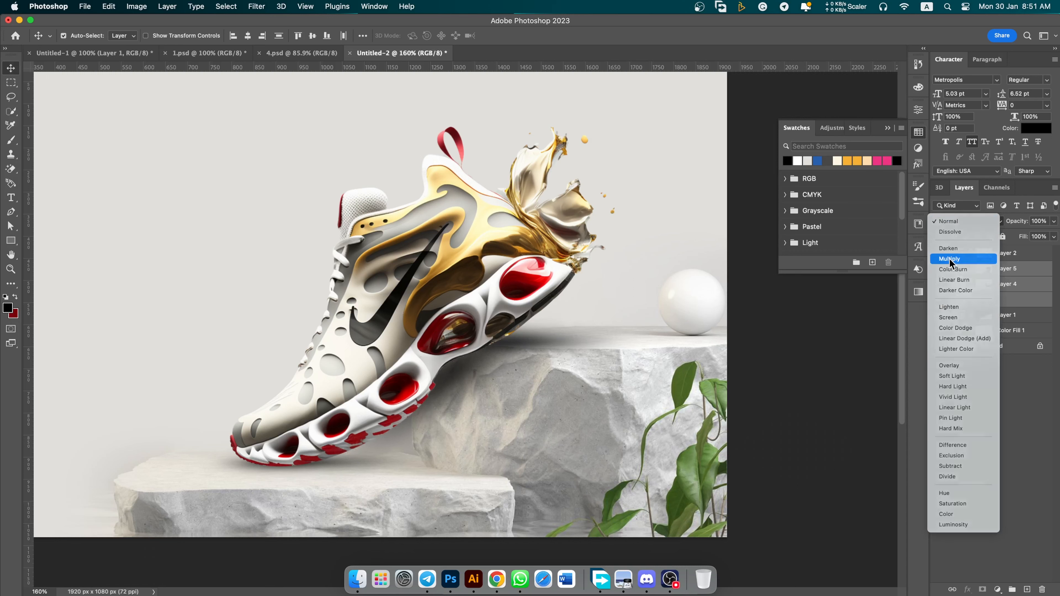
click(949, 260)
scroll(493, 374, down, 3)
scroll(476, 362, up, 2)
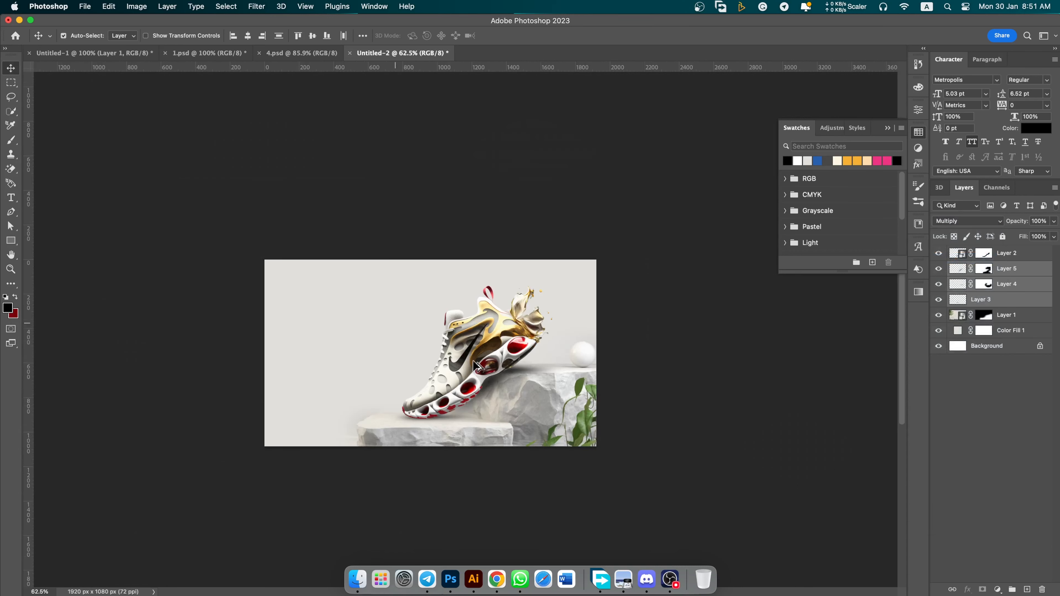
click(706, 403)
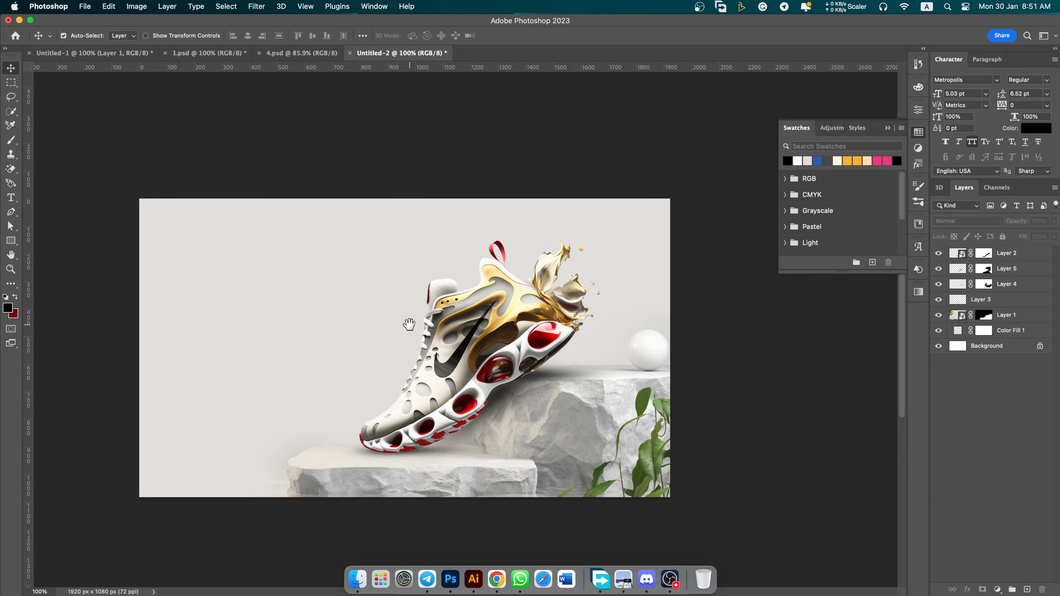
scroll(411, 322, left, 2)
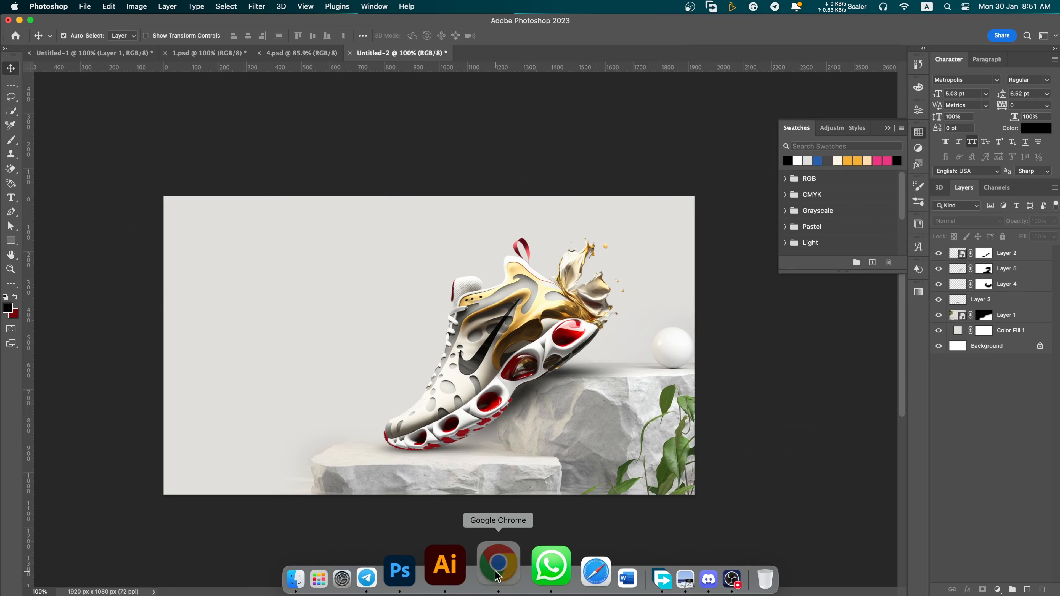
Switch to Chrome and search Freepik for "grunge background".
click(497, 578)
click(929, 96)
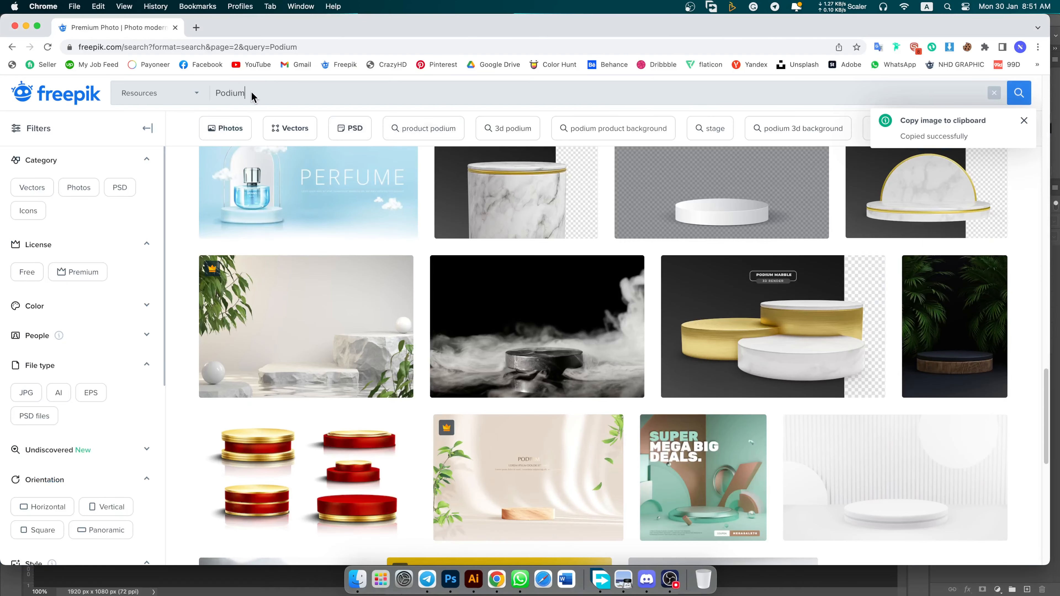
text(Grunge ba)
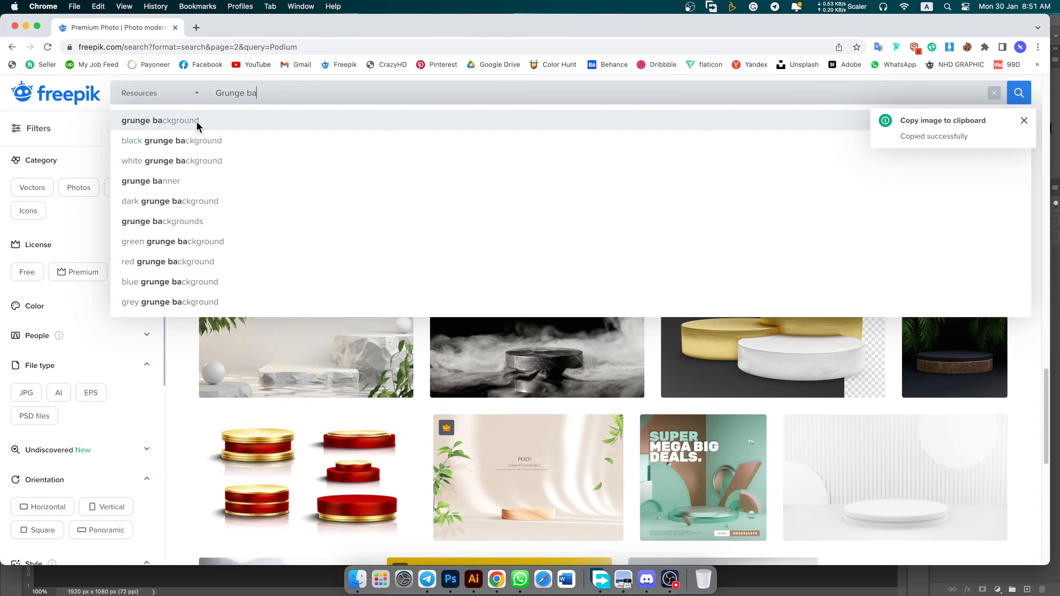
click(199, 121)
Browse the grunge textures, open the free white grunge wall textured background photo and copy its image.
scroll(782, 391, down, 10)
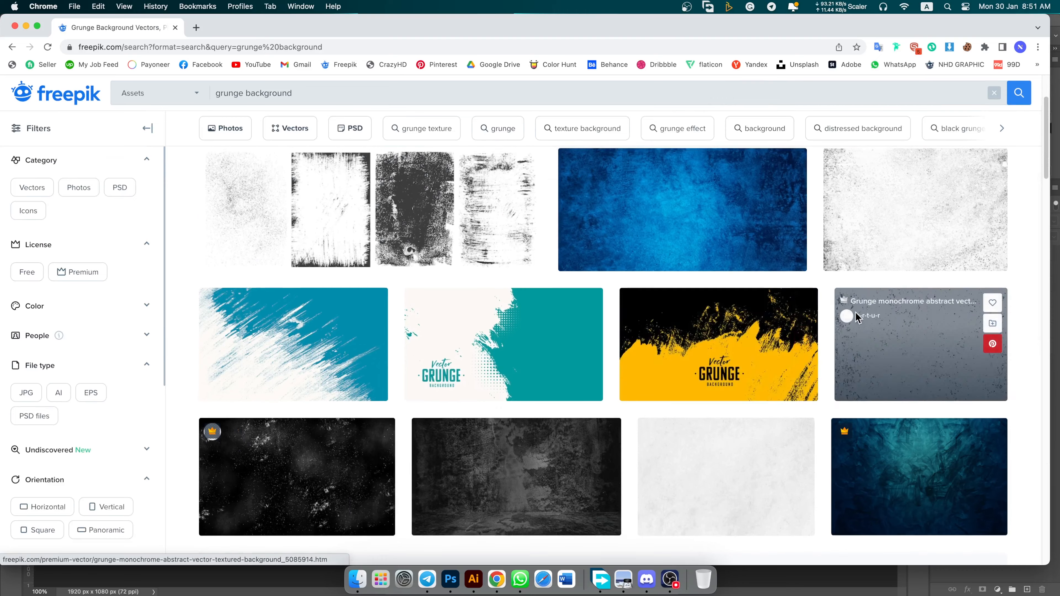
scroll(559, 420, down, 15)
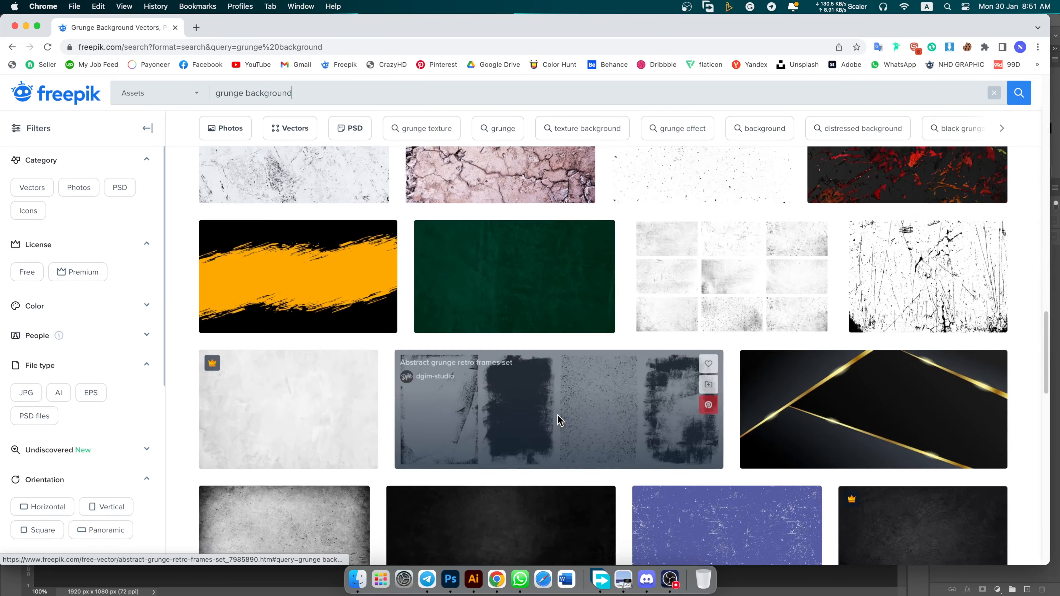
scroll(450, 309, up, 3)
click(287, 263)
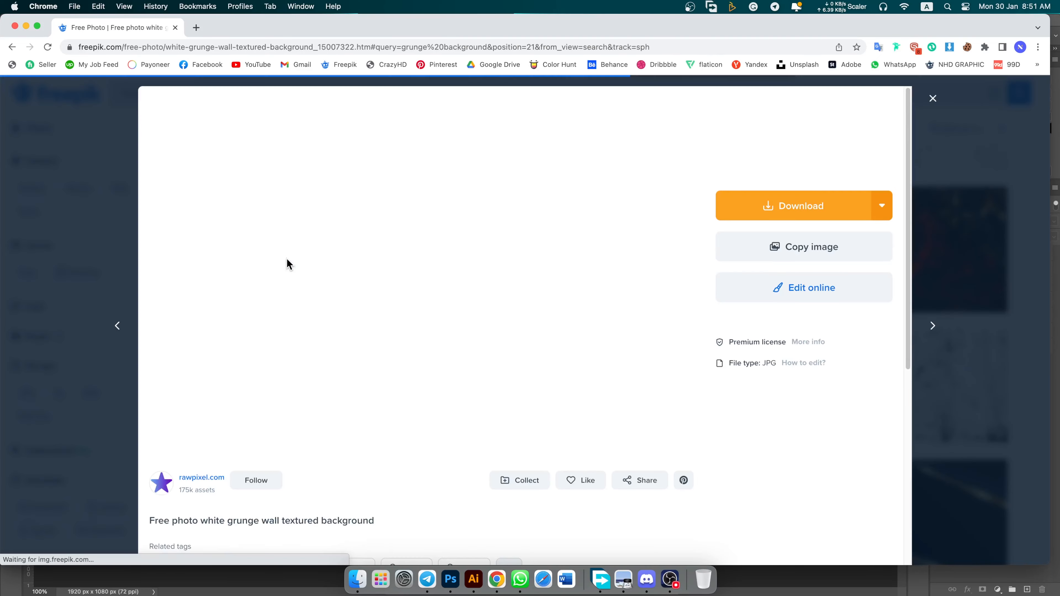
click(836, 250)
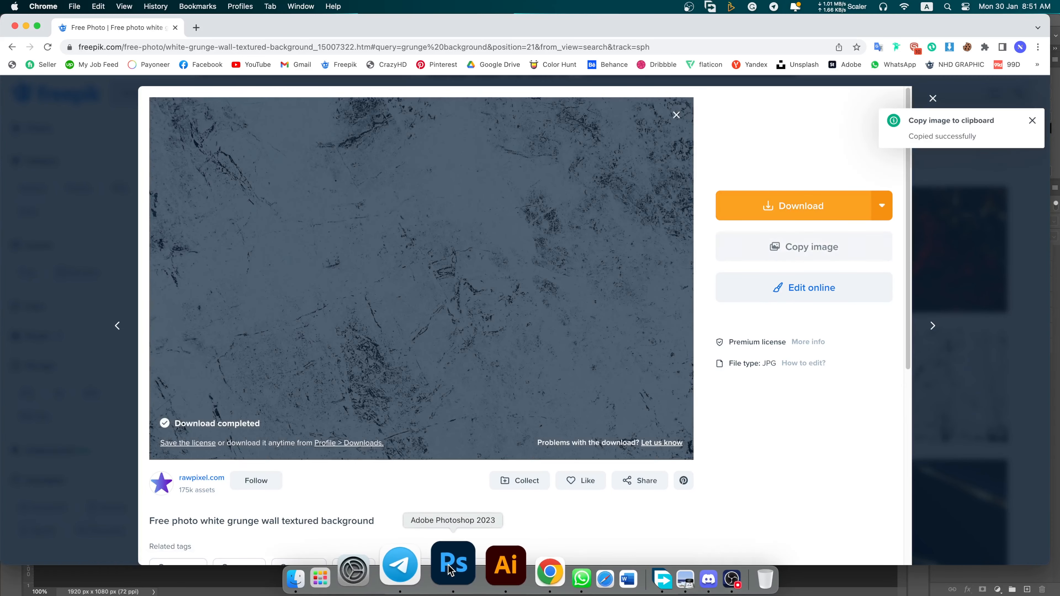
Switch back to Photoshop, paste the grunge texture beneath the rock scene and scale it down to the canvas width.
click(393, 574)
key(super+v)
key(super+t)
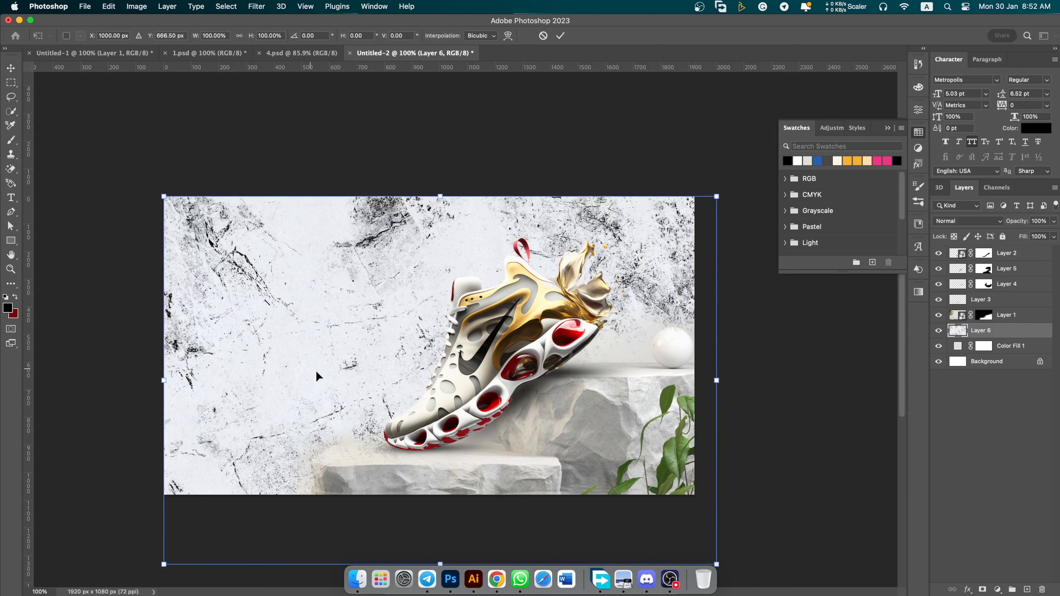
scroll(663, 501, down, 3)
drag(701, 504, 684, 487)
key(Return)
Set the grunge texture layer to Multiply and lower its opacity to 15%.
click(961, 223)
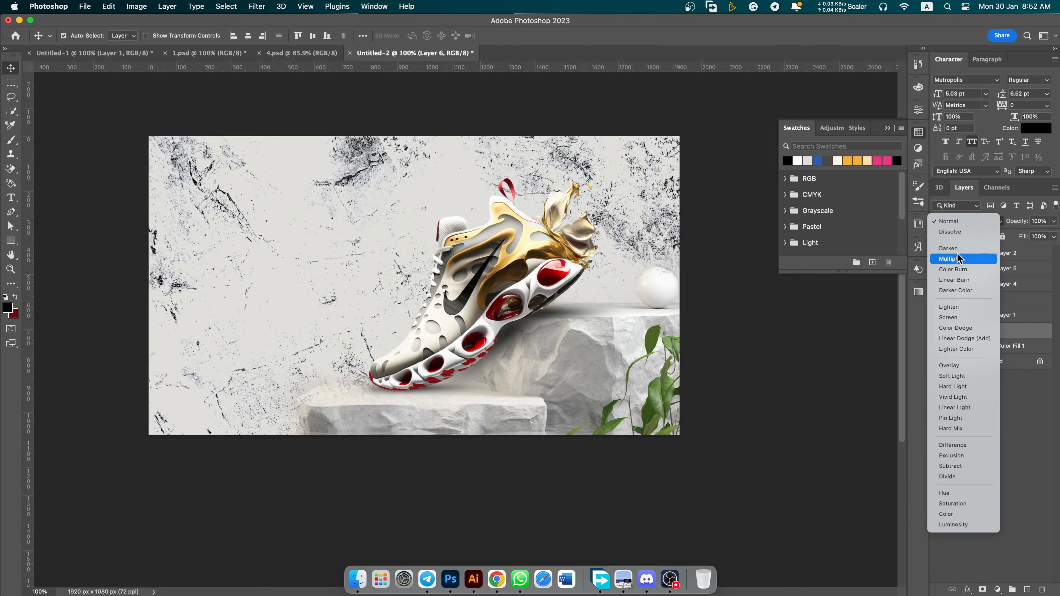
click(960, 259)
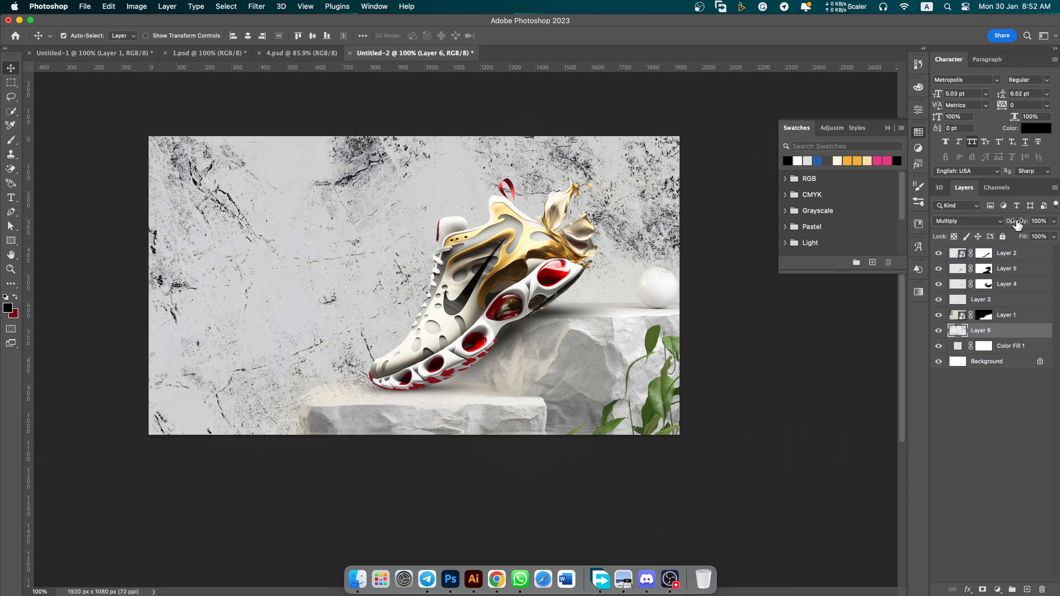
drag(995, 224, 977, 224)
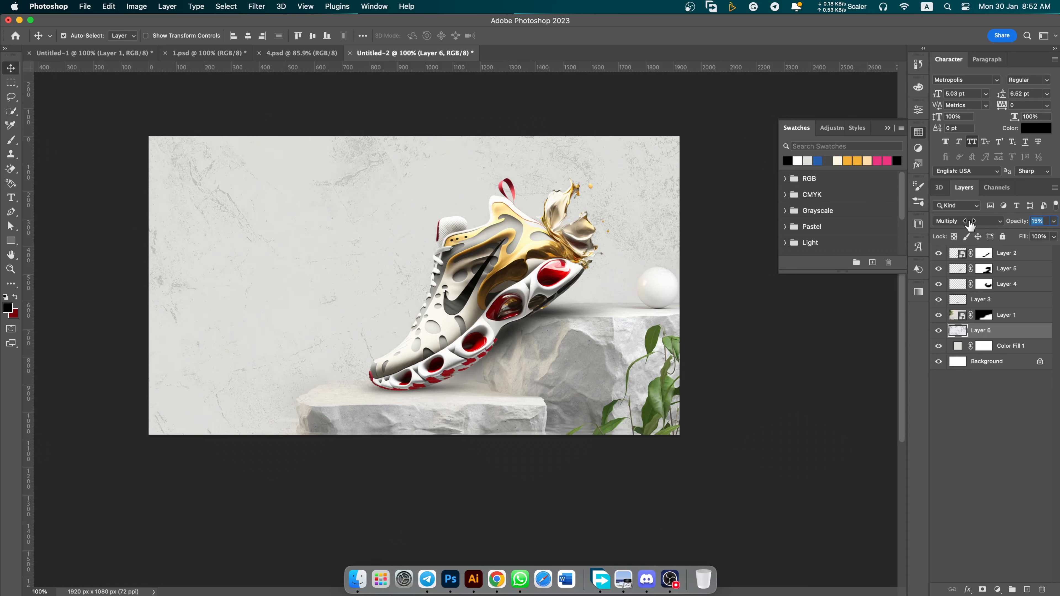
click(524, 457)
drag(459, 495, 479, 506)
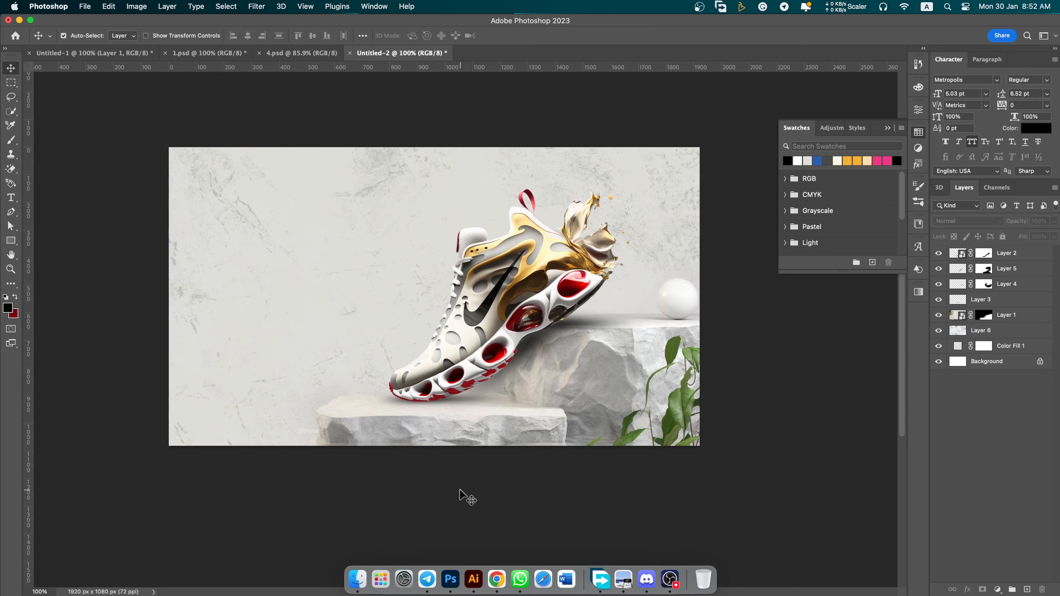
Paint white with a soft 60 px brush on the rock scene's mask to restore the front rock's faded left end.
click(977, 320)
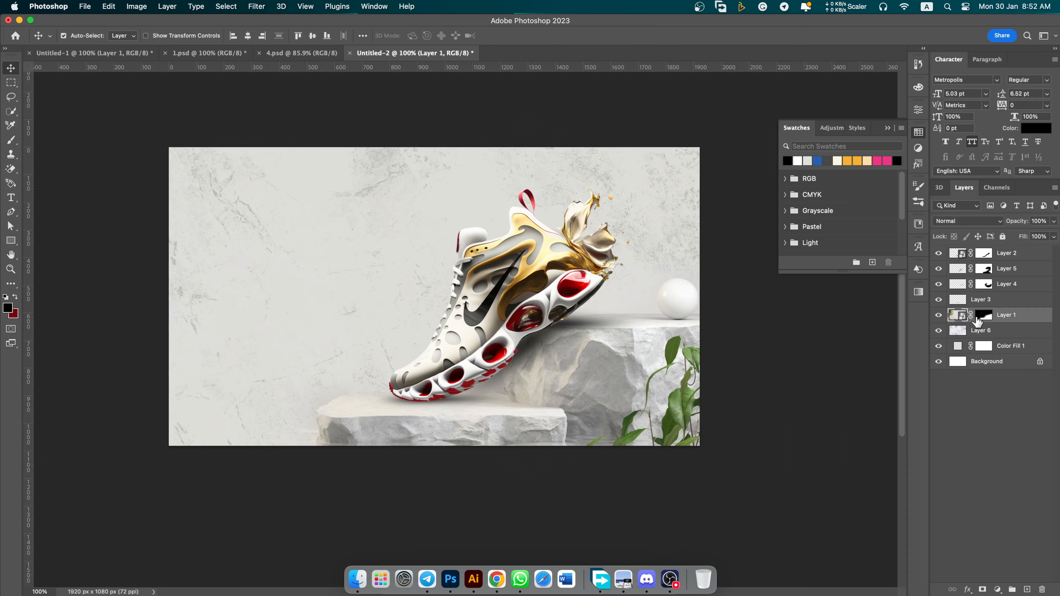
key(b)
right_click(411, 360)
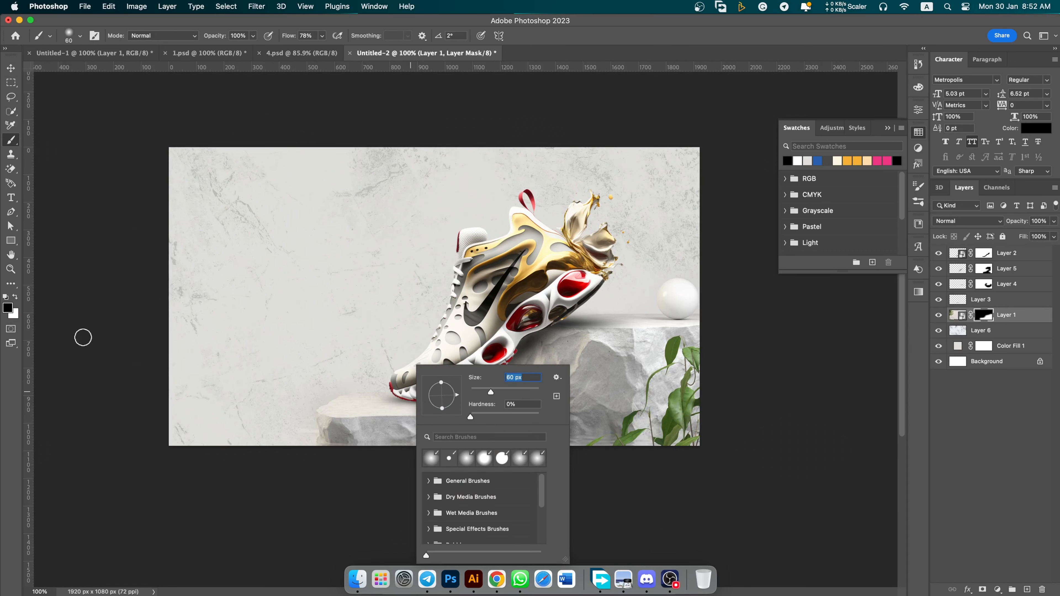
click(16, 298)
scroll(376, 415, up, 5)
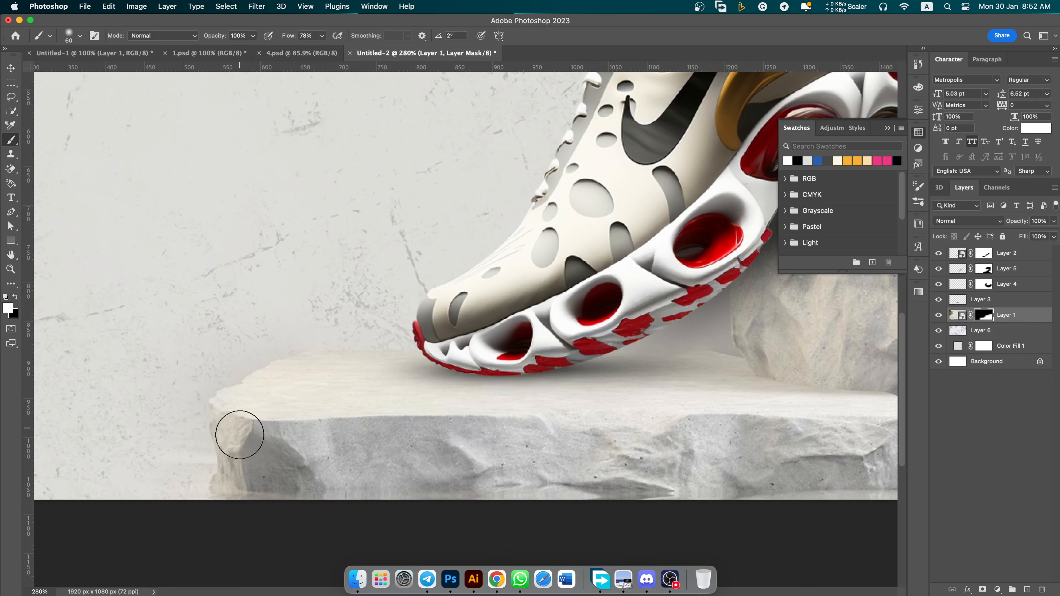
mouse_move(240, 435)
mouse_down()
mouse_move(300, 457)
mouse_move(317, 427)
mouse_up()
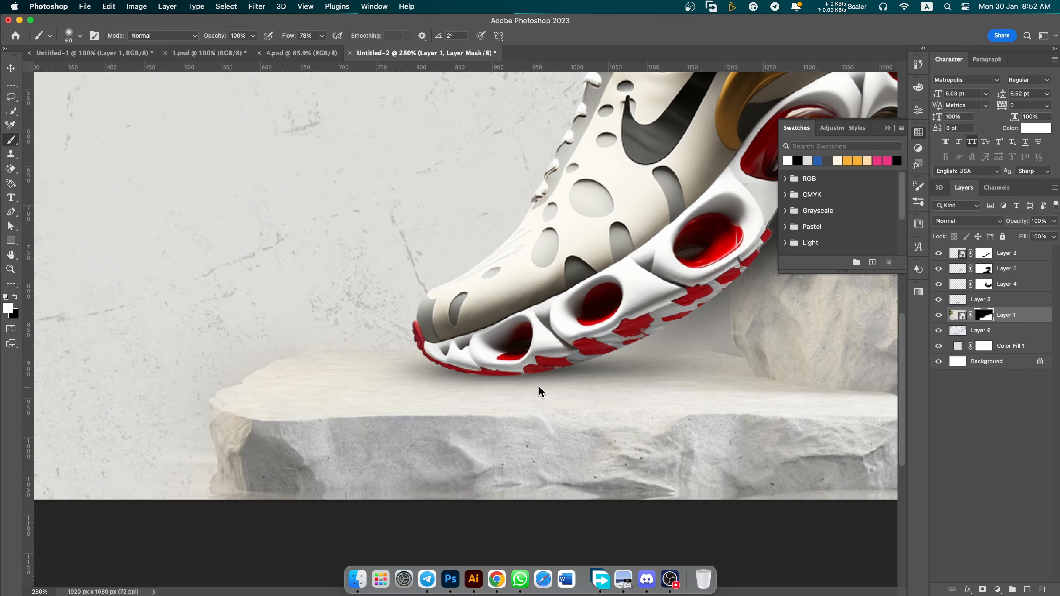
key(v)
Select the shoe layer, activate the Type tool and add a new empty layer above the shoe.
scroll(543, 386, down, 6)
click(564, 350)
scroll(586, 351, up, 2)
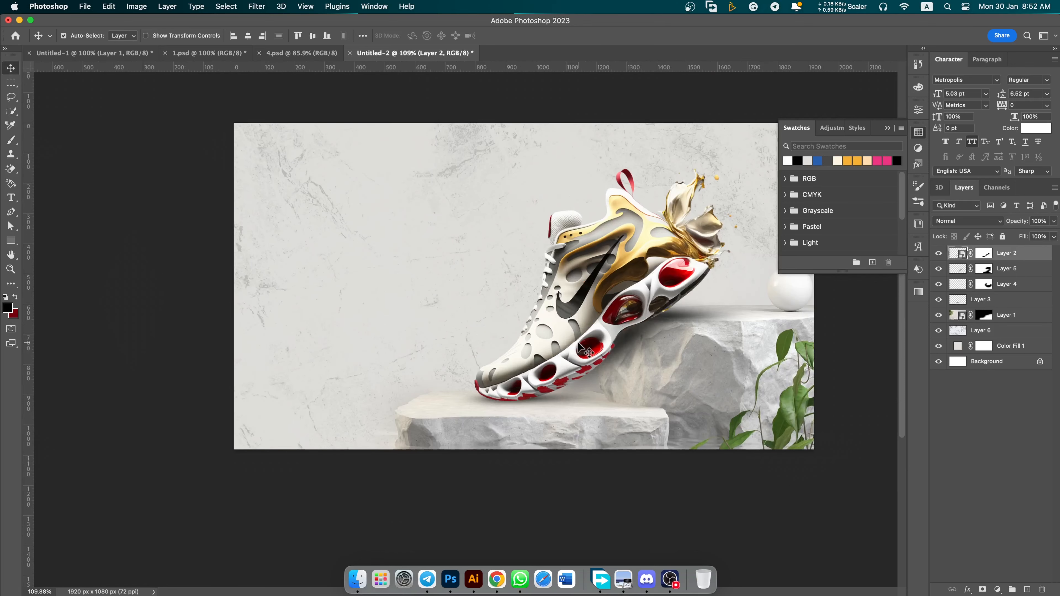
scroll(582, 349, down, 3)
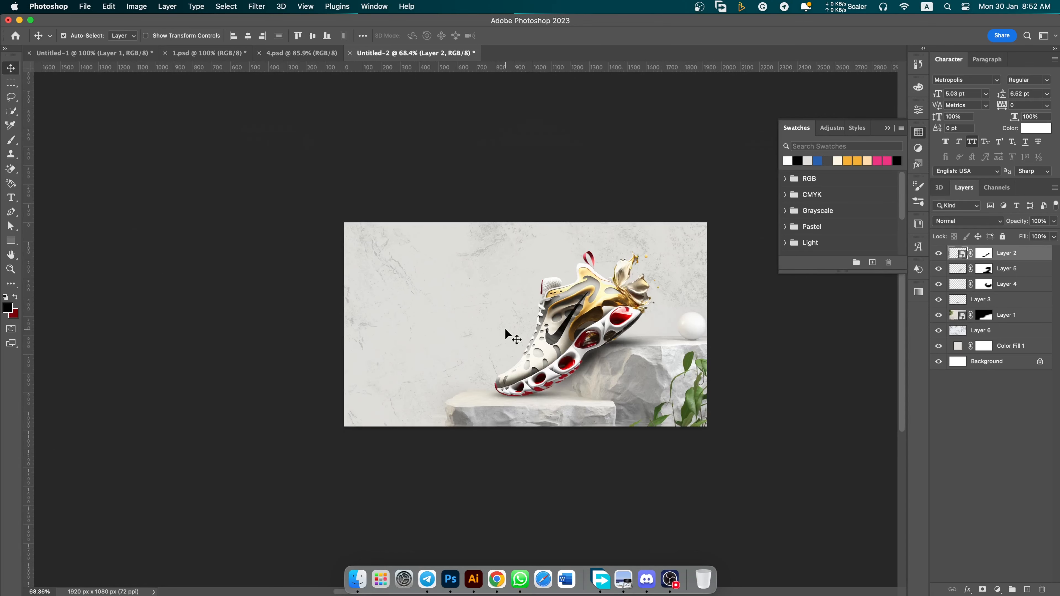
key(t)
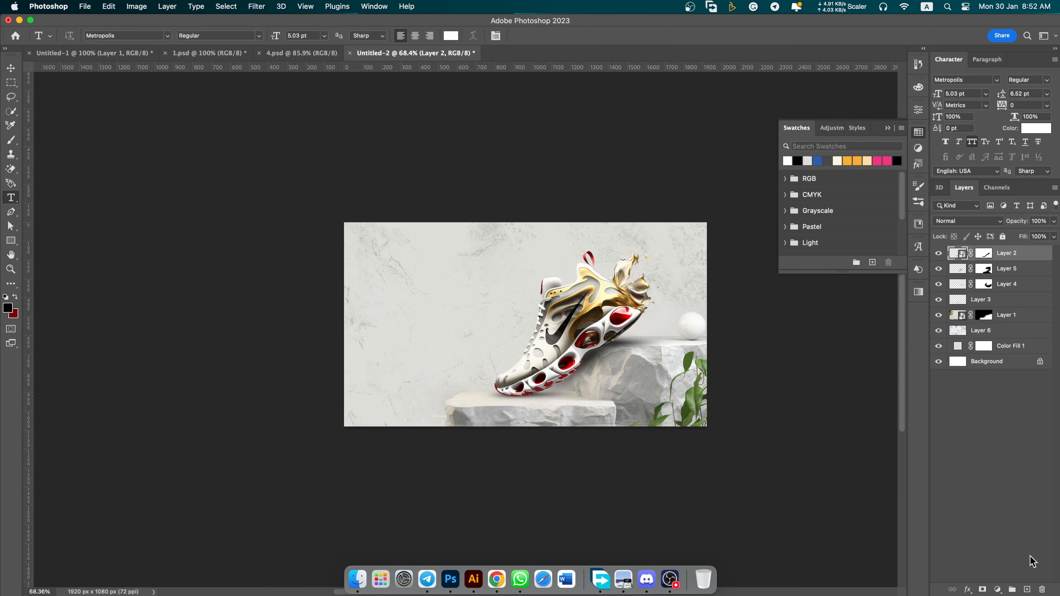
click(1028, 590)
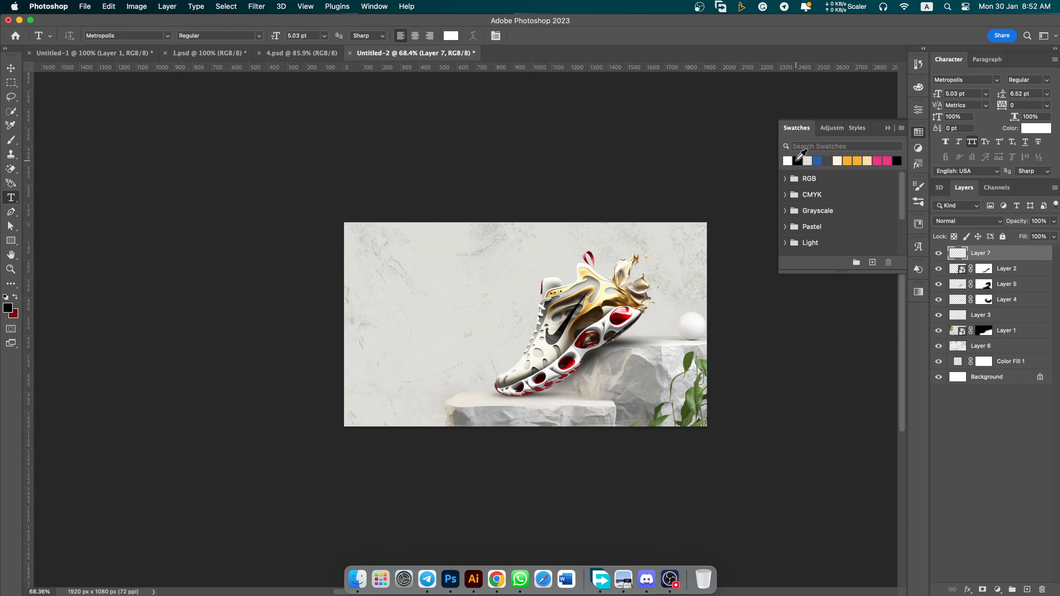
Add the black text "JUST DO IT" in Metropolis Regular at 53 pt on the empty wall beside the shoe.
scroll(360, 321, up, 3)
drag(545, 303, 431, 321)
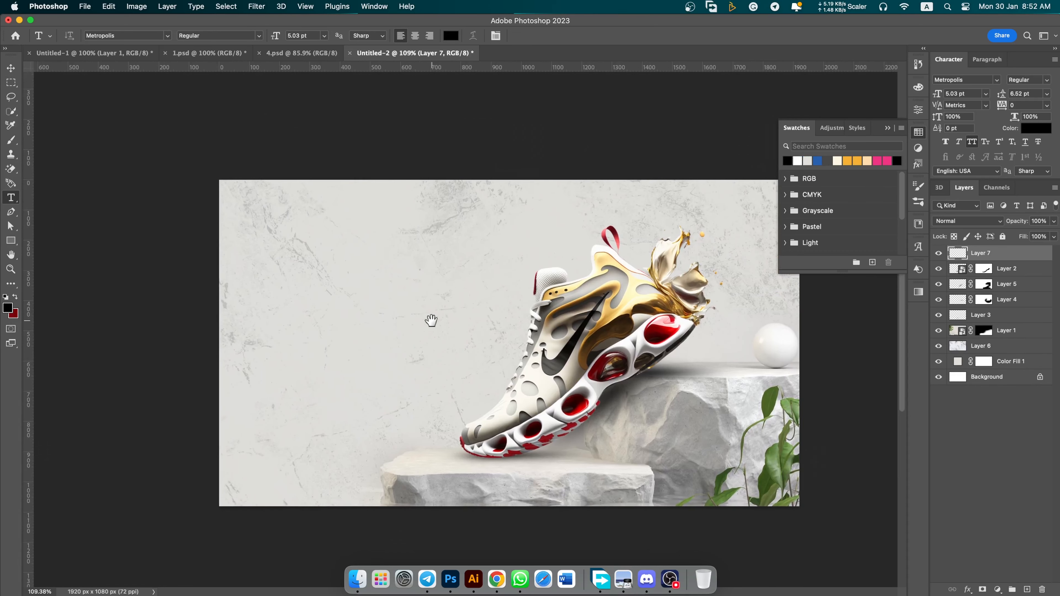
click(319, 293)
drag(940, 97, 961, 100)
drag(431, 292, 299, 292)
text(J)
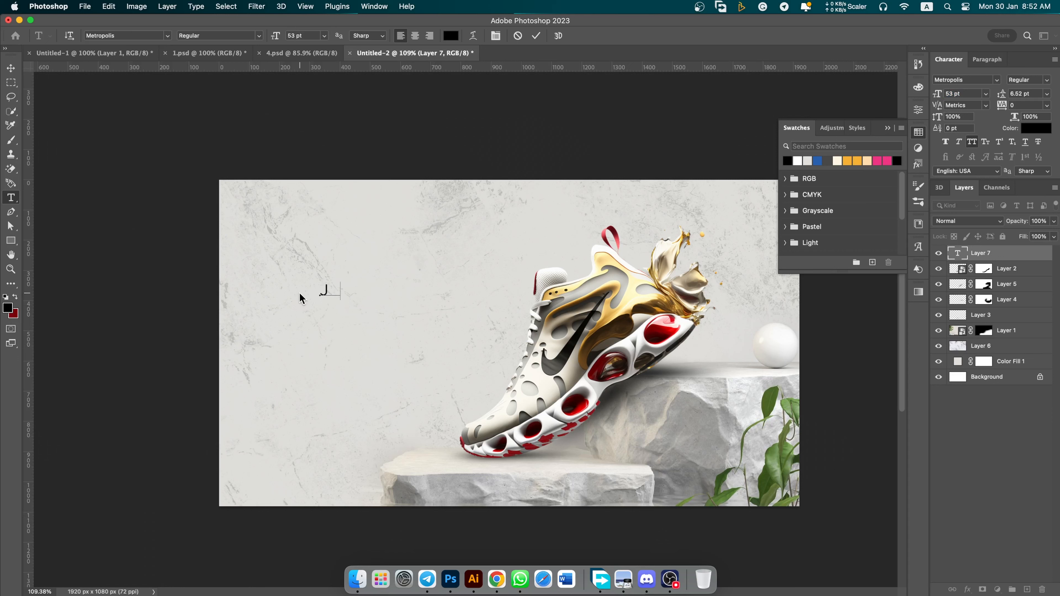
text(UST DO I)
text(T)
key(super+Return)
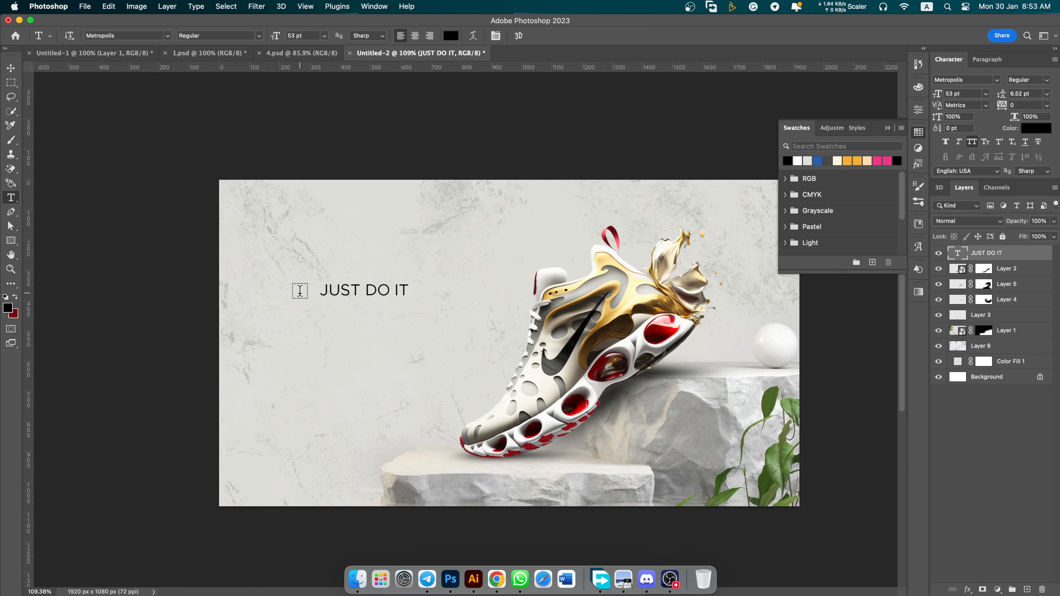
Scale the "JUST DO IT" text up to about 112 pt on the wall beside the shoe.
key(super+t)
drag(410, 300, 385, 279)
key(Return)
key(v)
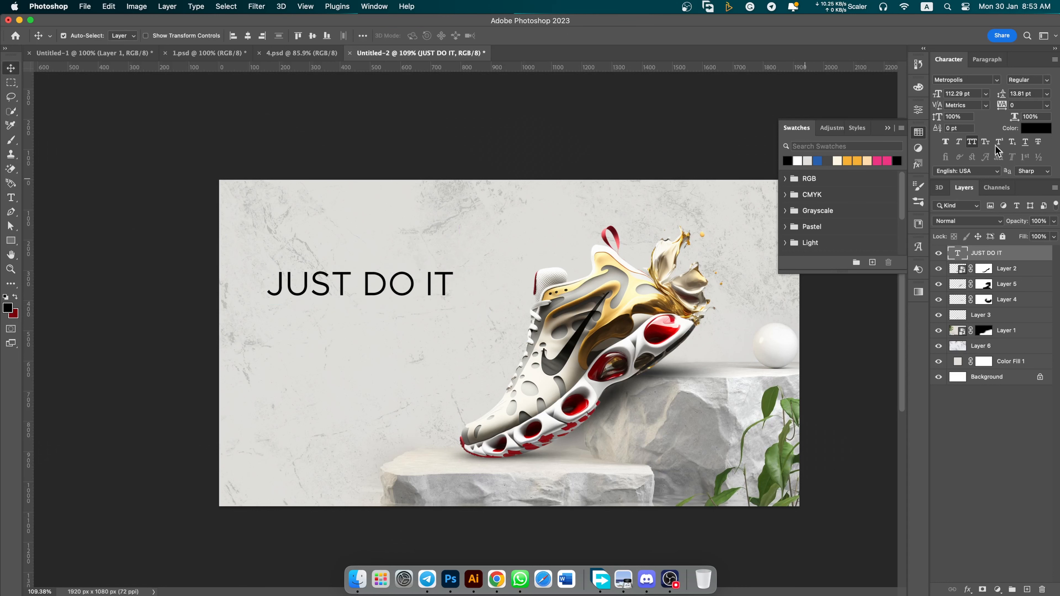
Set the "JUST DO IT" headline's font to Integral CF in the Heavy style.
click(996, 81)
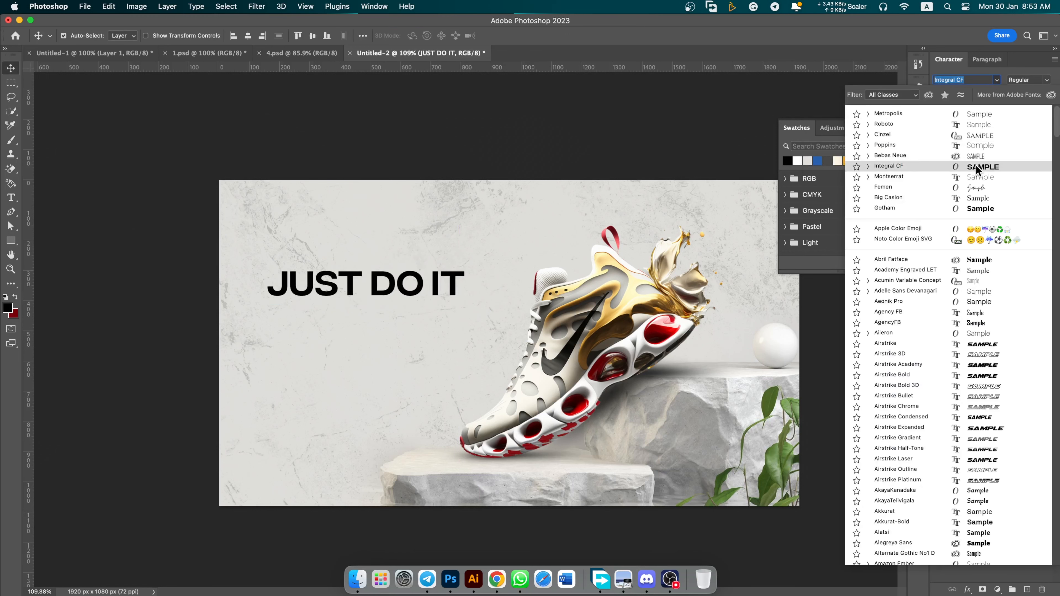
click(1002, 164)
click(1047, 80)
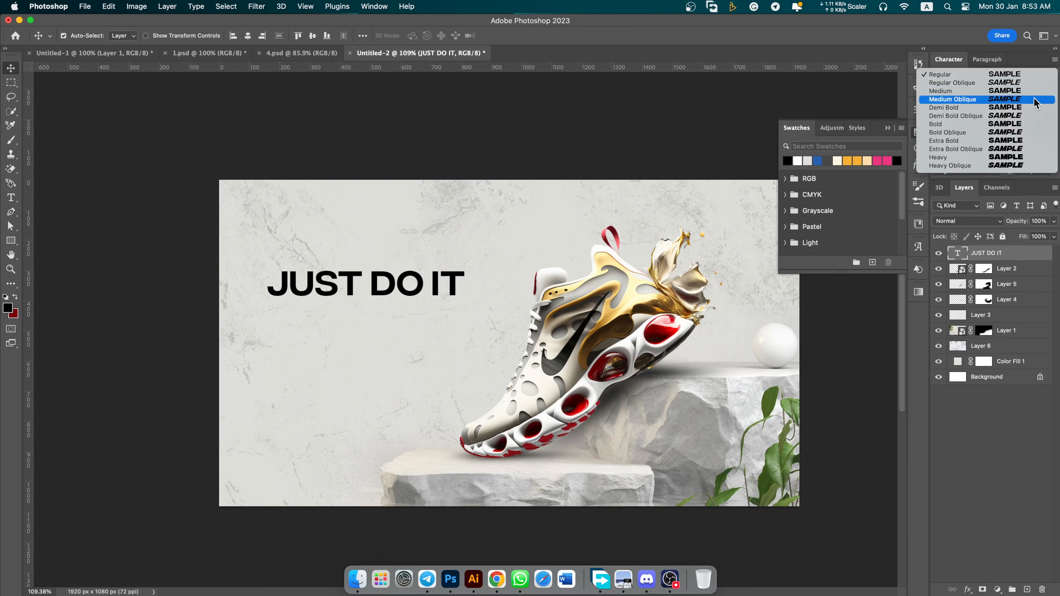
click(992, 156)
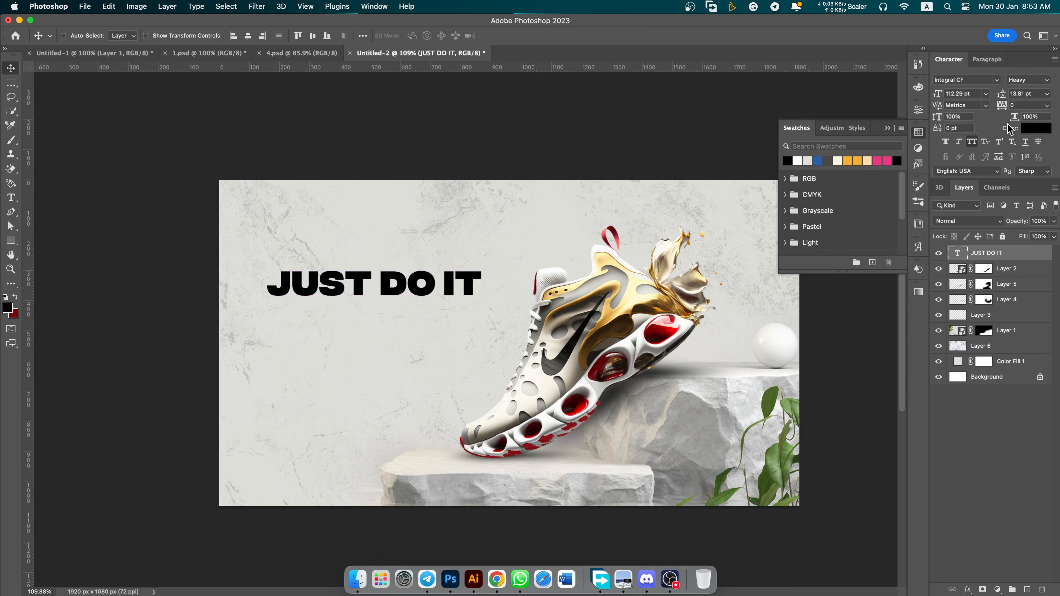
Skew the headline's upper edge sideways so the letters slant forward like italics.
key(super+t)
right_click(387, 284)
click(412, 333)
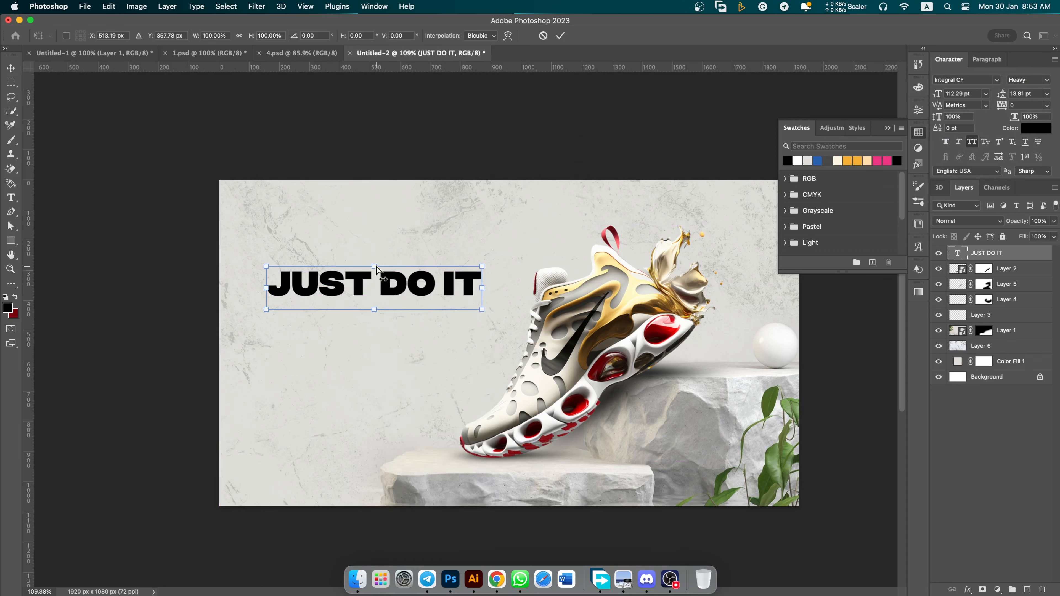
mouse_move(374, 266)
mouse_down()
mouse_move(388, 266)
mouse_move(381, 281)
mouse_up()
key(Return)
Color the headline with a red sampled from the shoe's heel loop and set its blend mode to Multiply.
scroll(382, 281, up, 3)
click(1030, 129)
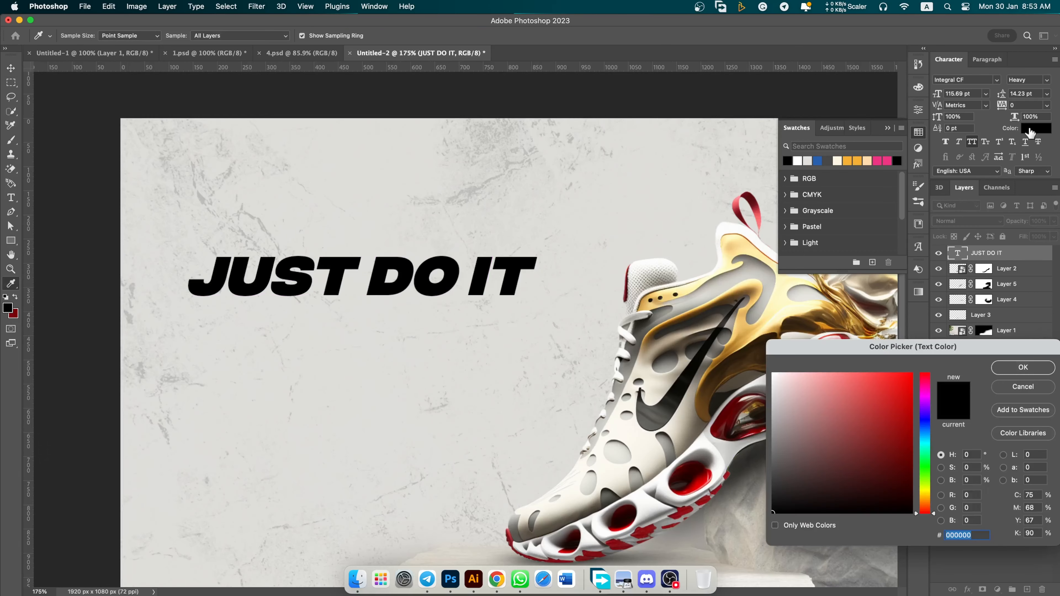
click(755, 209)
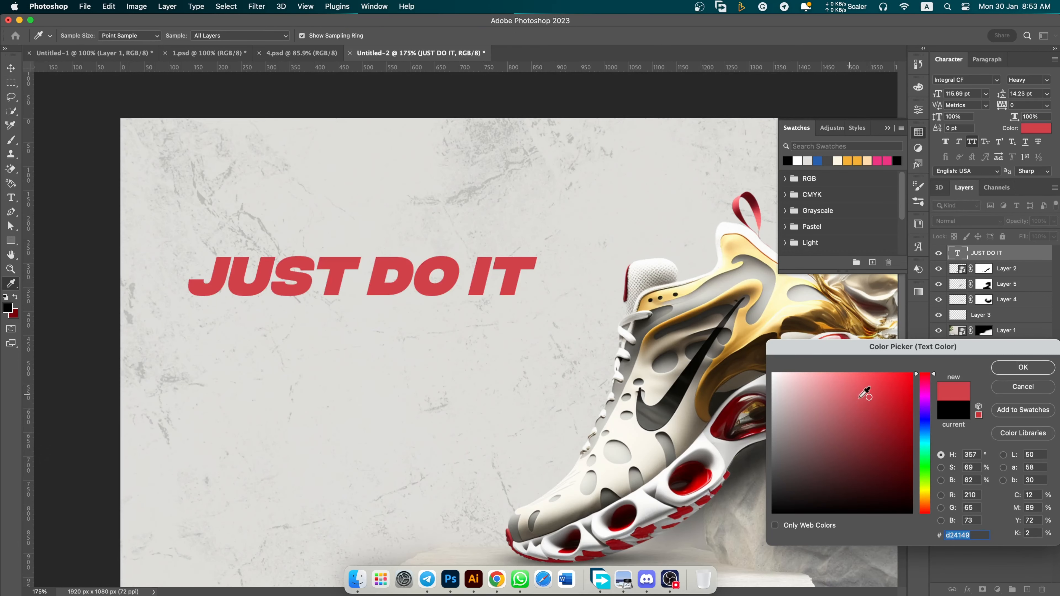
click(1022, 367)
key(v)
click(967, 221)
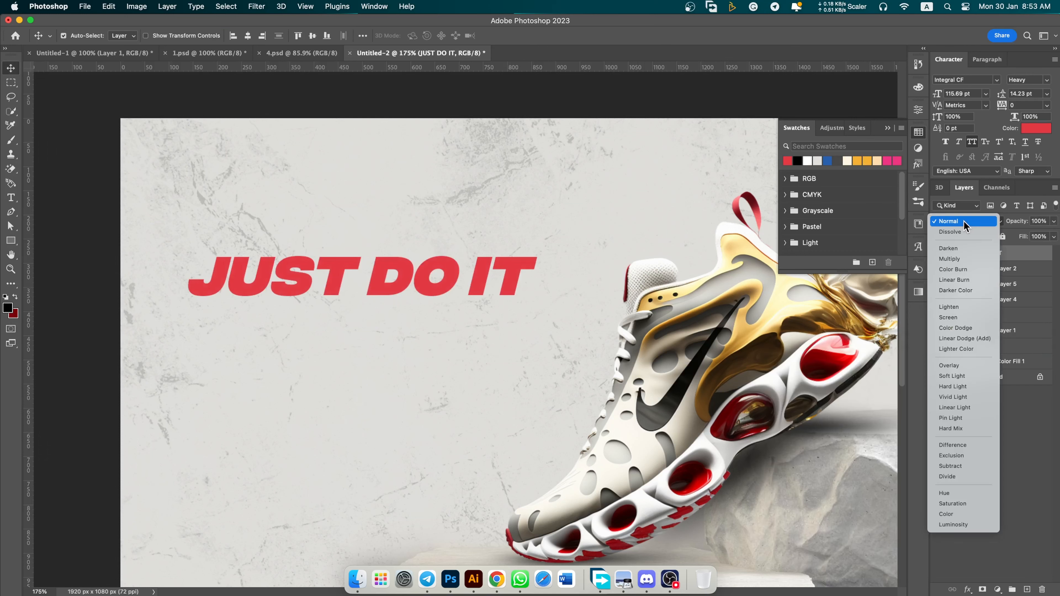
click(959, 259)
scroll(401, 270, down, 3)
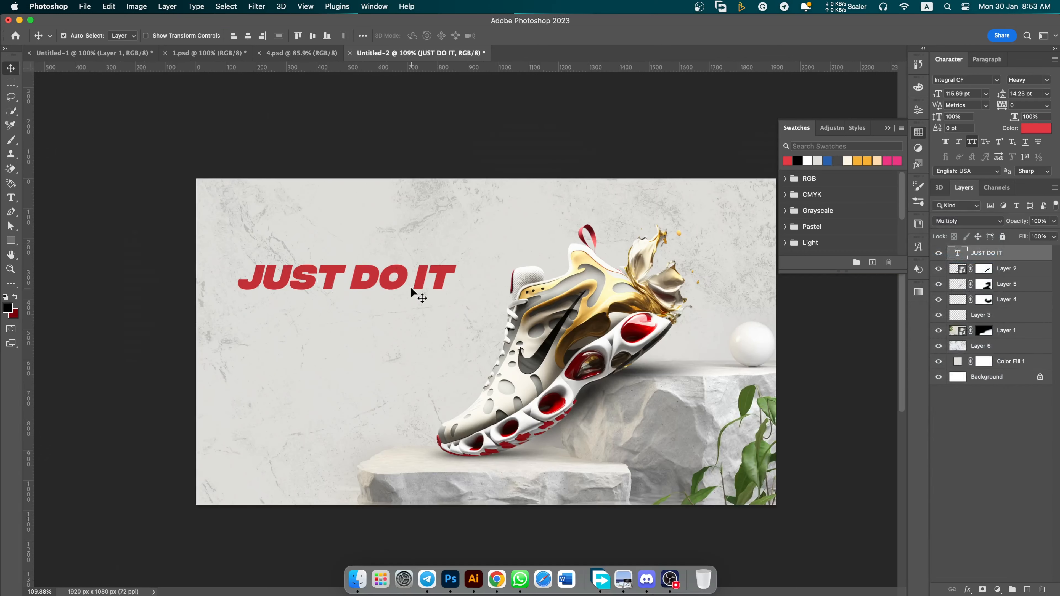
Remove "DO IT" from the headline text, keeping only the word "JUST".
drag(414, 292, 522, 272)
double_click(398, 278)
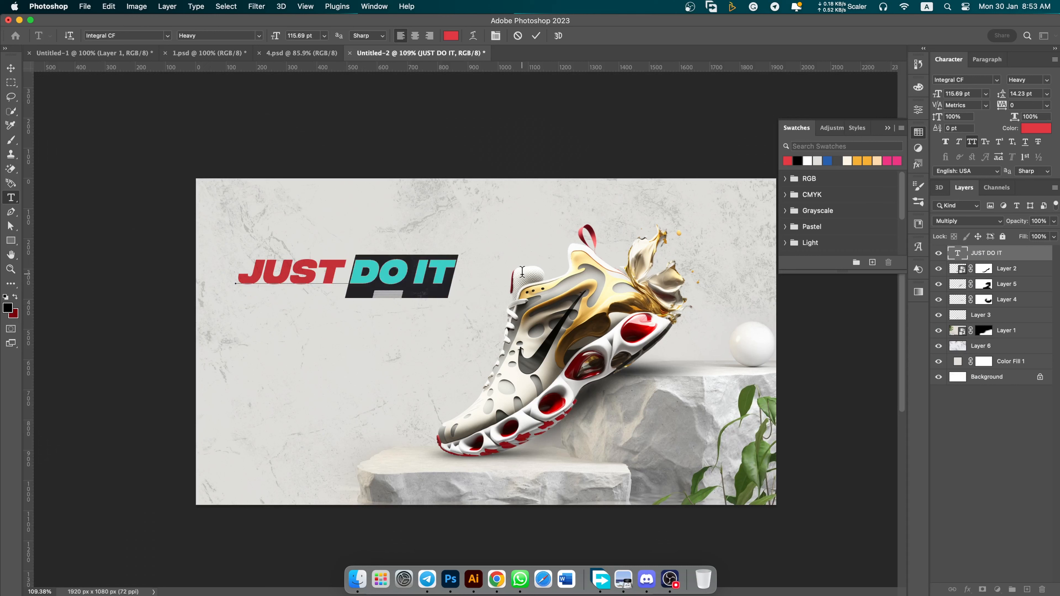
key(BackSpace)
Enlarge the word JUST to about 346 pt beside the shoe and place its layer beneath the shoe and shadow layers.
key(super+t)
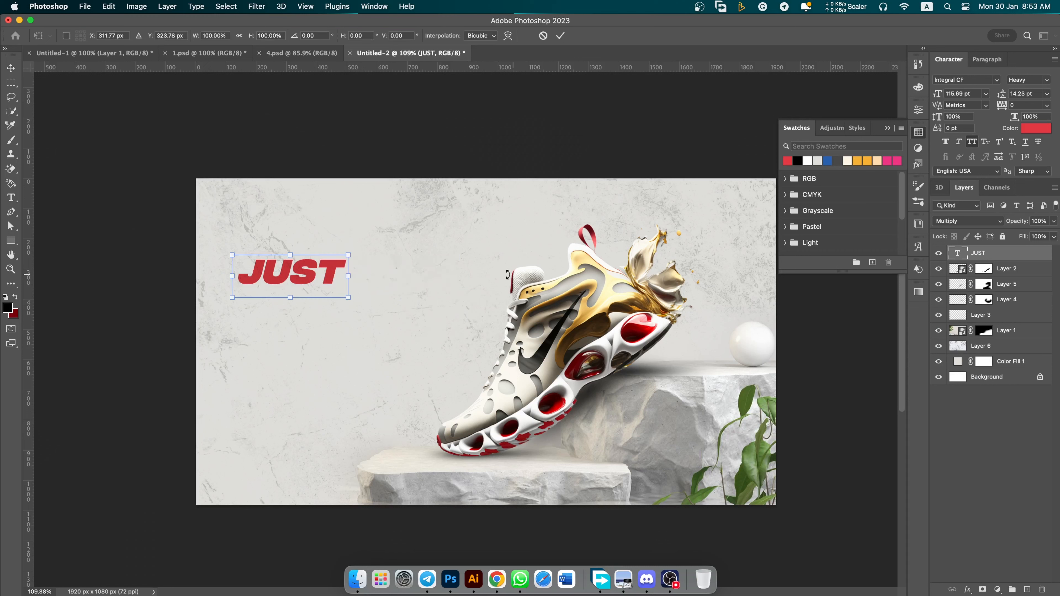
drag(348, 297, 579, 382)
drag(422, 344, 383, 284)
key(Return)
drag(1000, 259, 987, 321)
Duplicate JUST onto a second line, change the copy to "DO" and shift it partly behind the shoe.
drag(438, 269, 431, 372)
double_click(430, 372)
text(DO)
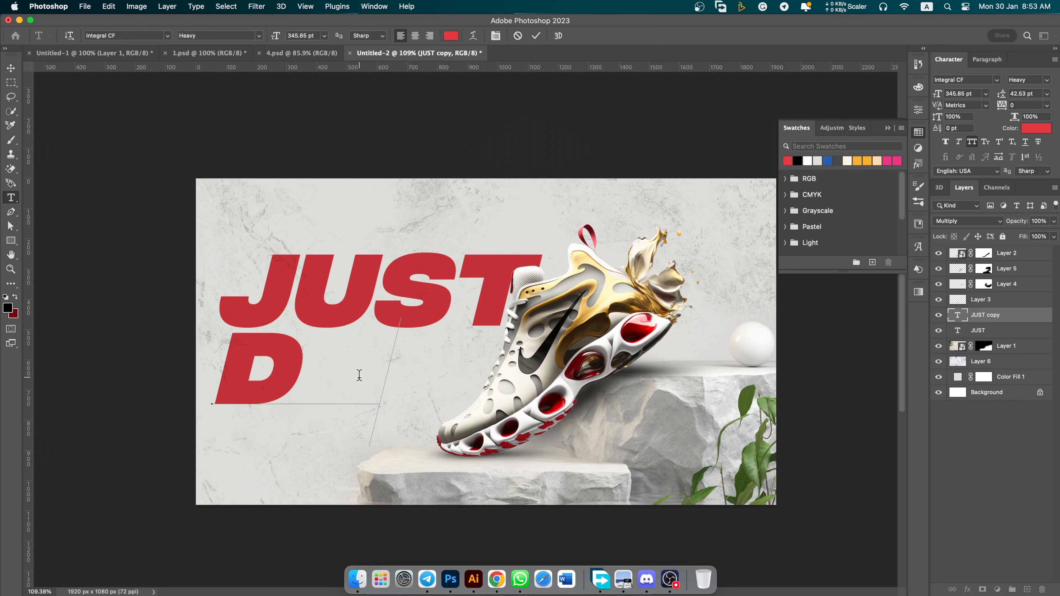
key(super+Return)
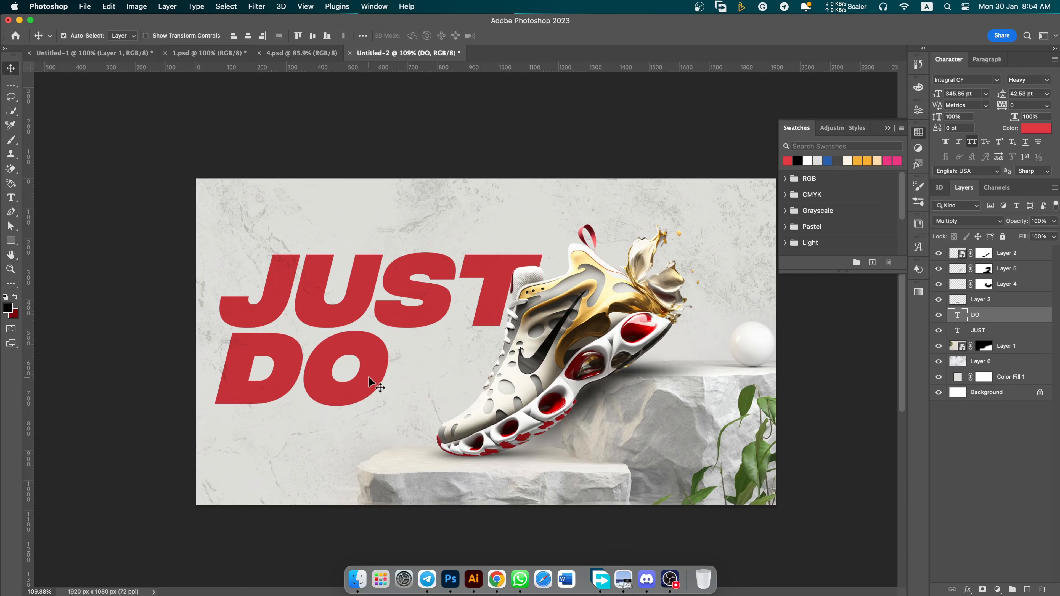
drag(367, 383, 497, 383)
Duplicate DO as a third line, change the copy to "IT" and move it over the rock behind the shoe's sole.
drag(392, 382, 264, 463)
double_click(265, 463)
text(IT)
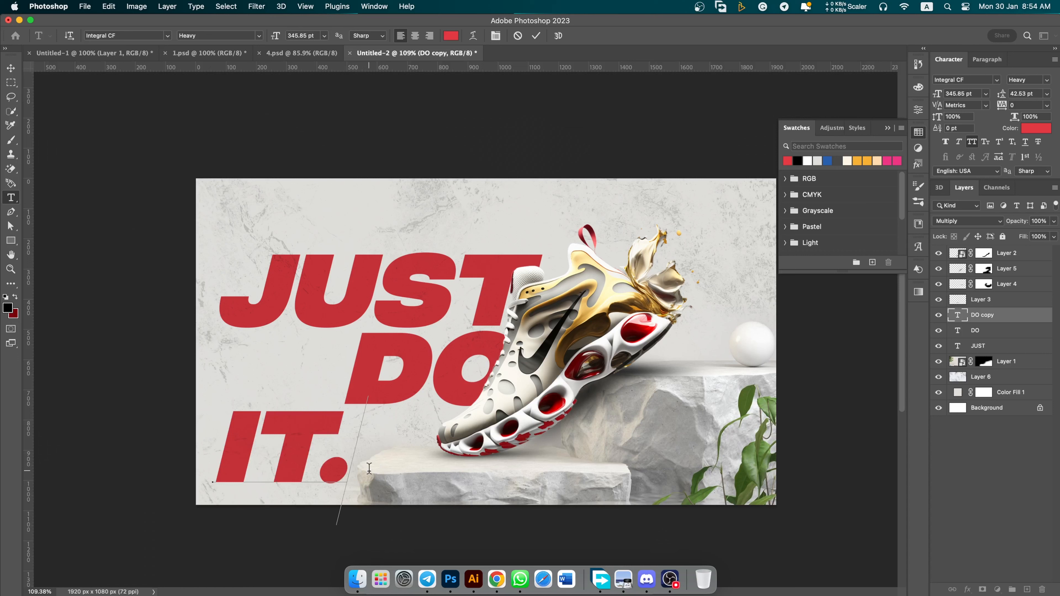
key(Escape)
key(v)
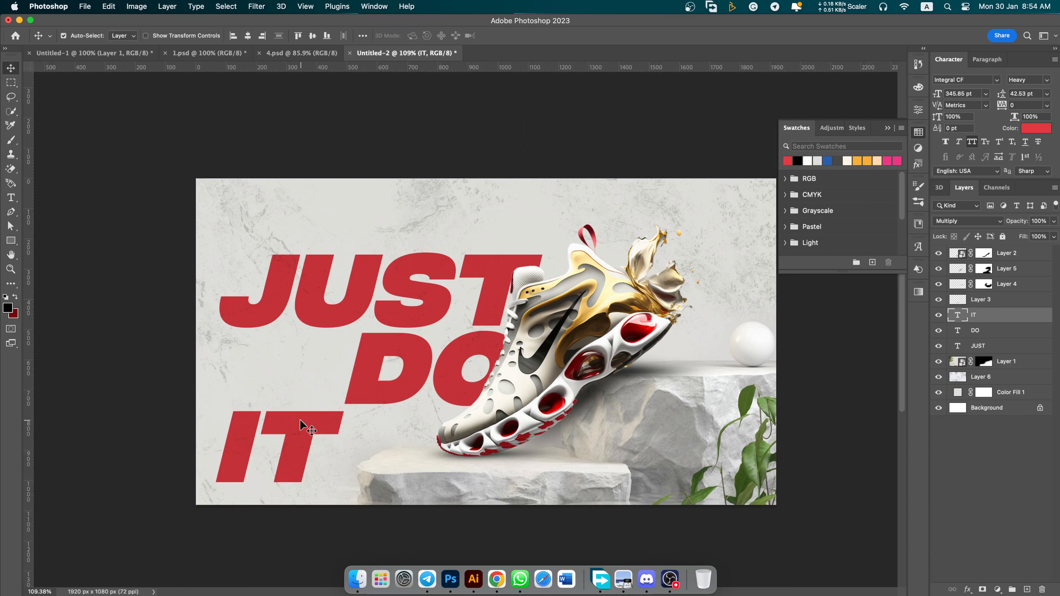
drag(300, 420, 649, 394)
Shift JUST closer to the shoe and move the words DO and IT slightly upward to balance the headline.
scroll(433, 356, down, 5)
scroll(435, 354, up, 5)
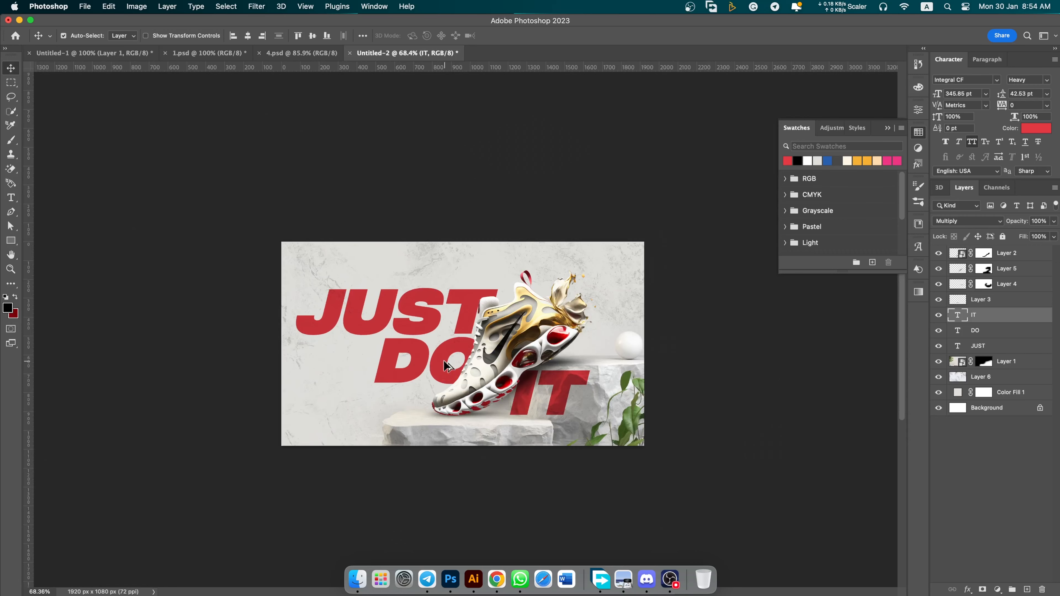
drag(427, 295, 463, 288)
drag(447, 348, 454, 334)
drag(634, 429, 642, 417)
Recolor the word JUST black at 37% opacity and shift the word IT about 27 px down on the rock.
click(437, 373)
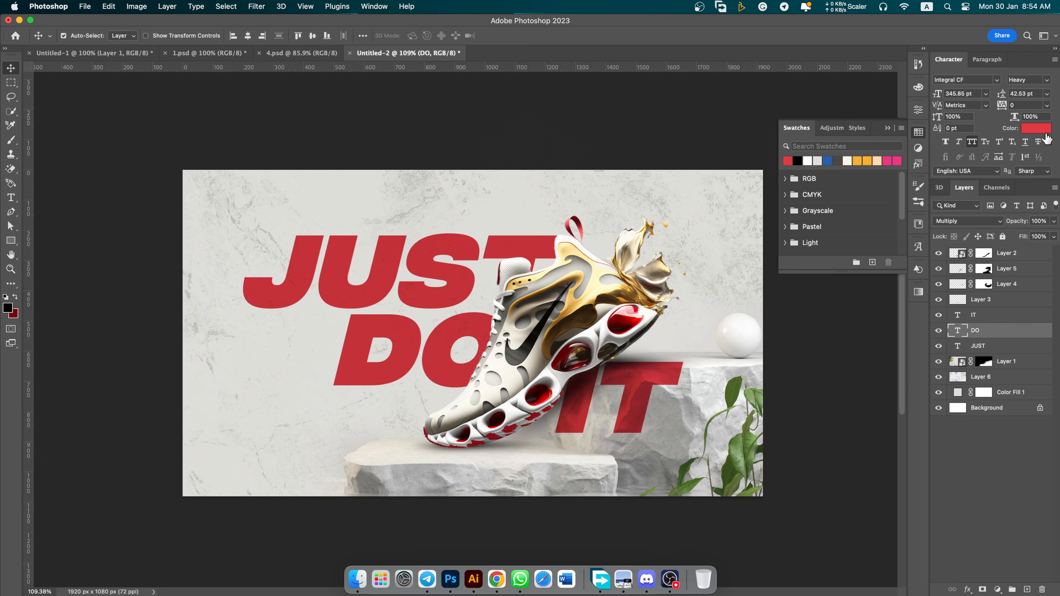
click(465, 242)
click(797, 161)
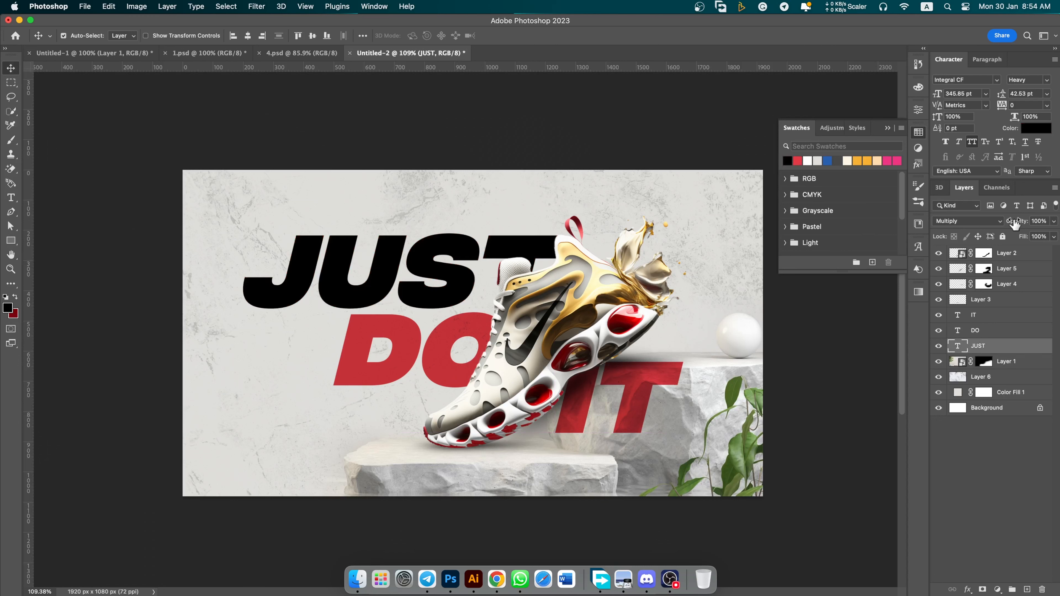
drag(1019, 224, 984, 228)
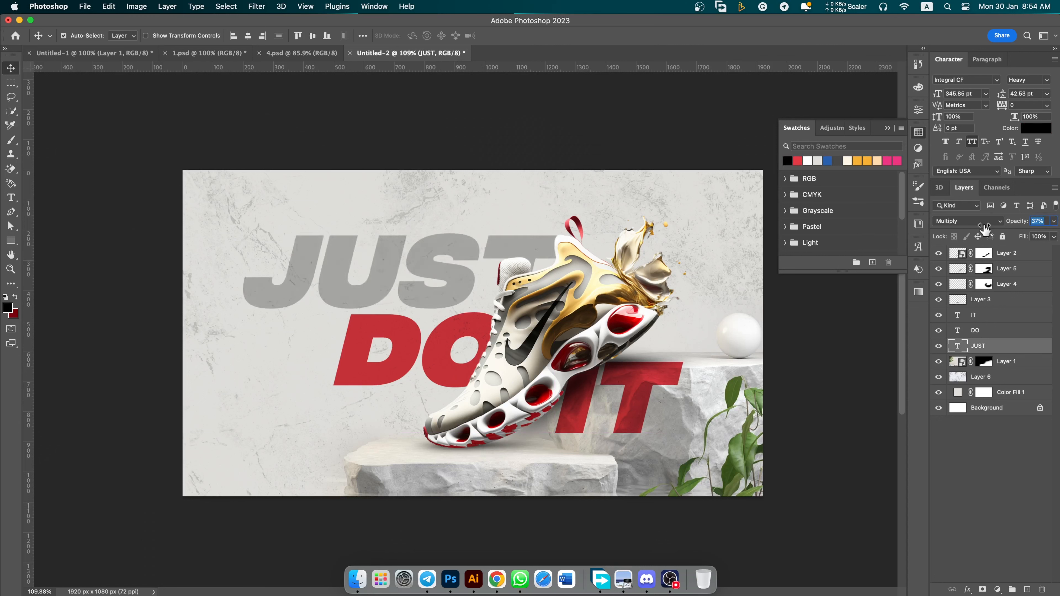
drag(645, 414, 632, 423)
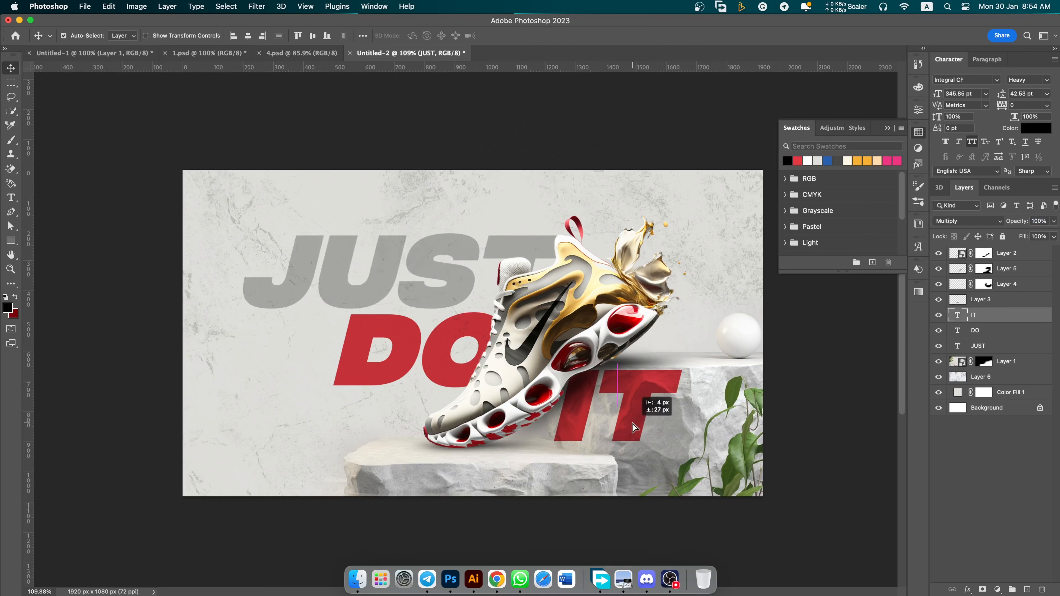
scroll(446, 334, down, 3)
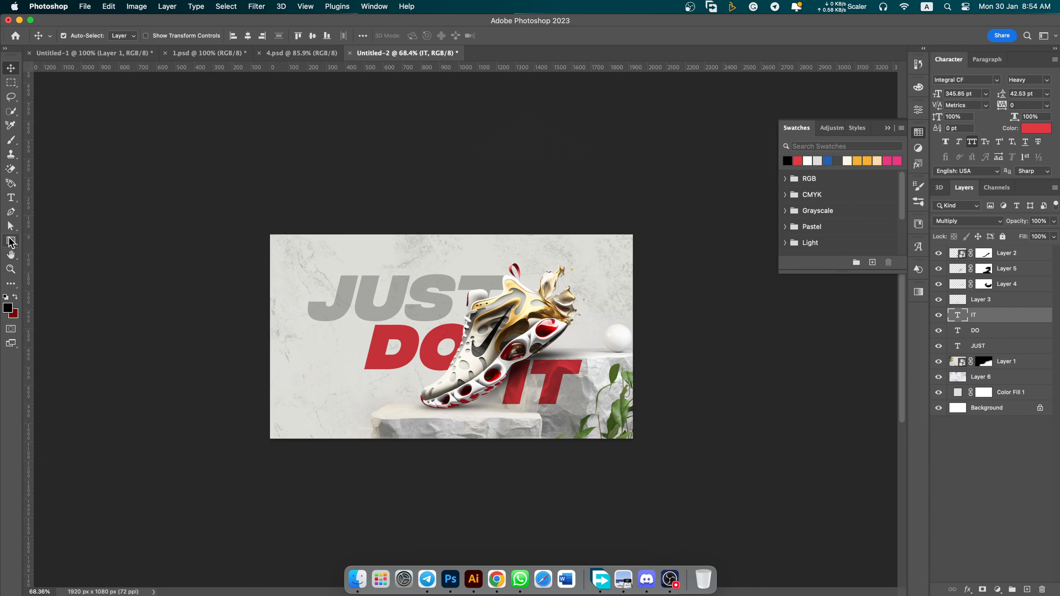
Set up the Type tool, with no layer selected, for Poppins Regular at 8 pt with All Caps off.
click(10, 197)
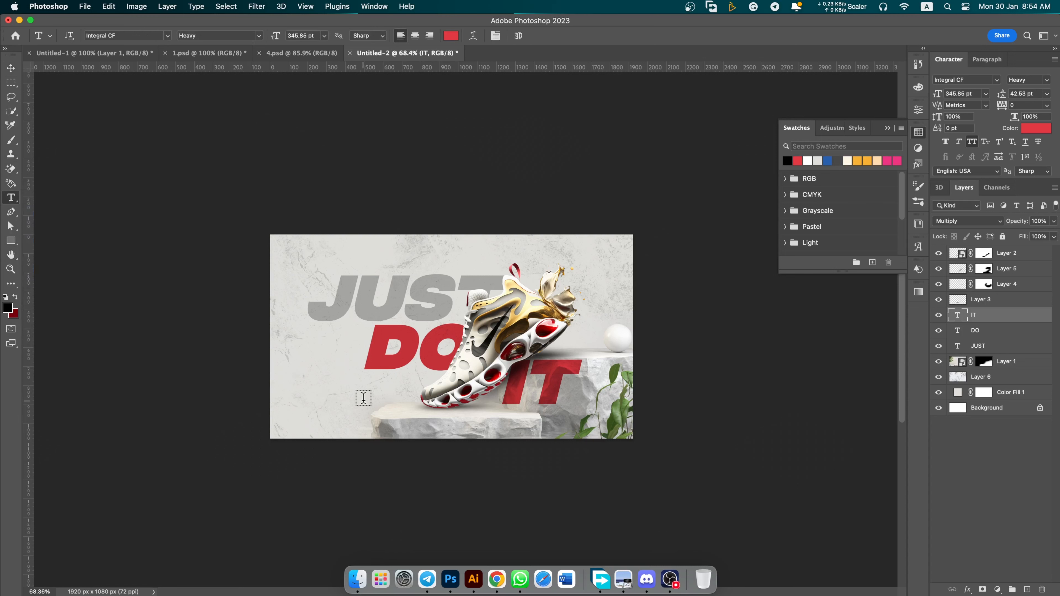
click(974, 468)
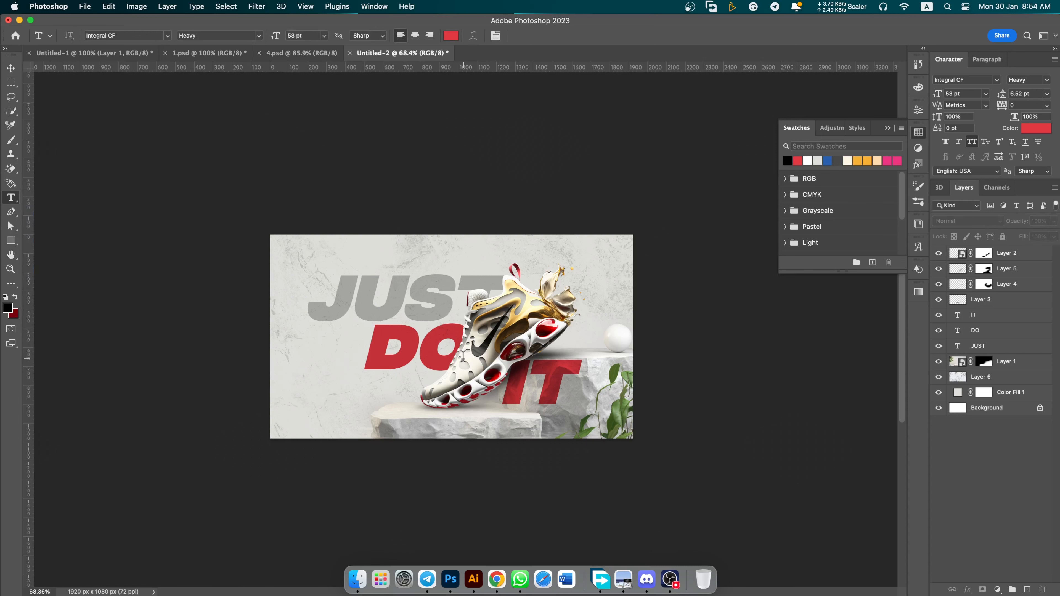
click(996, 80)
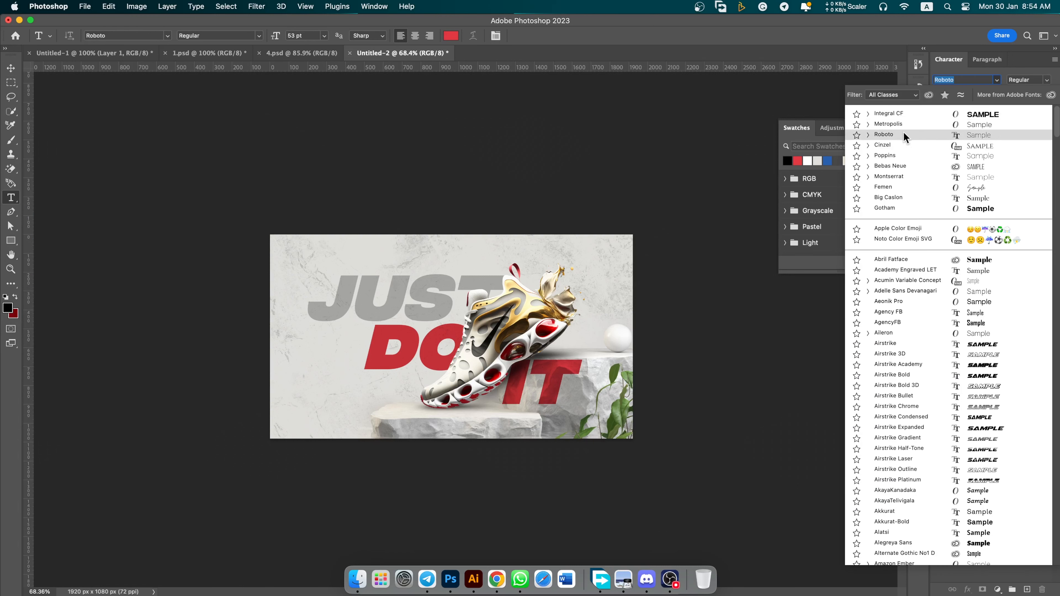
click(900, 153)
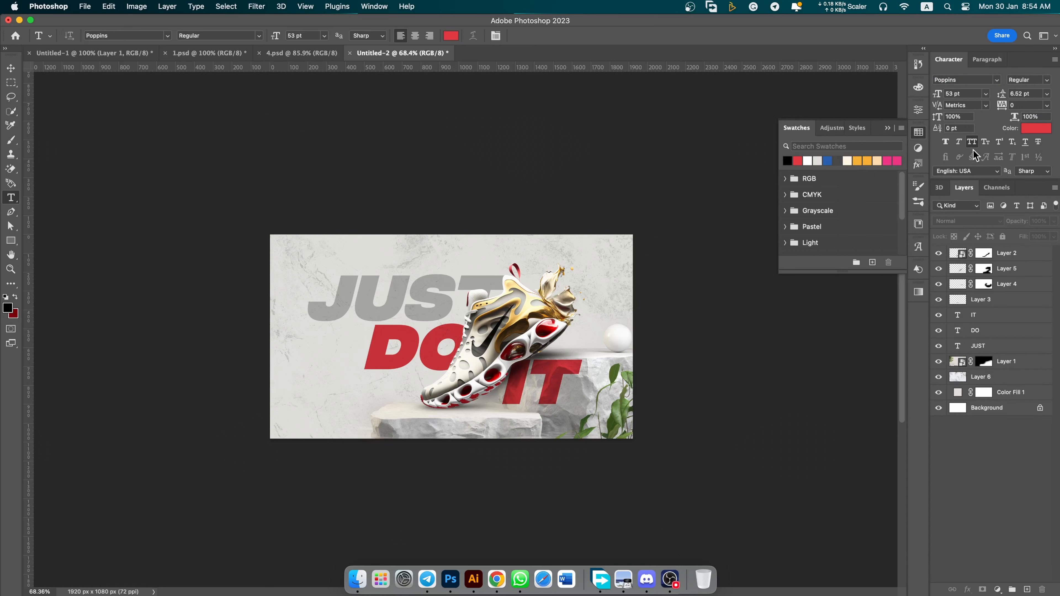
drag(931, 94, 927, 97)
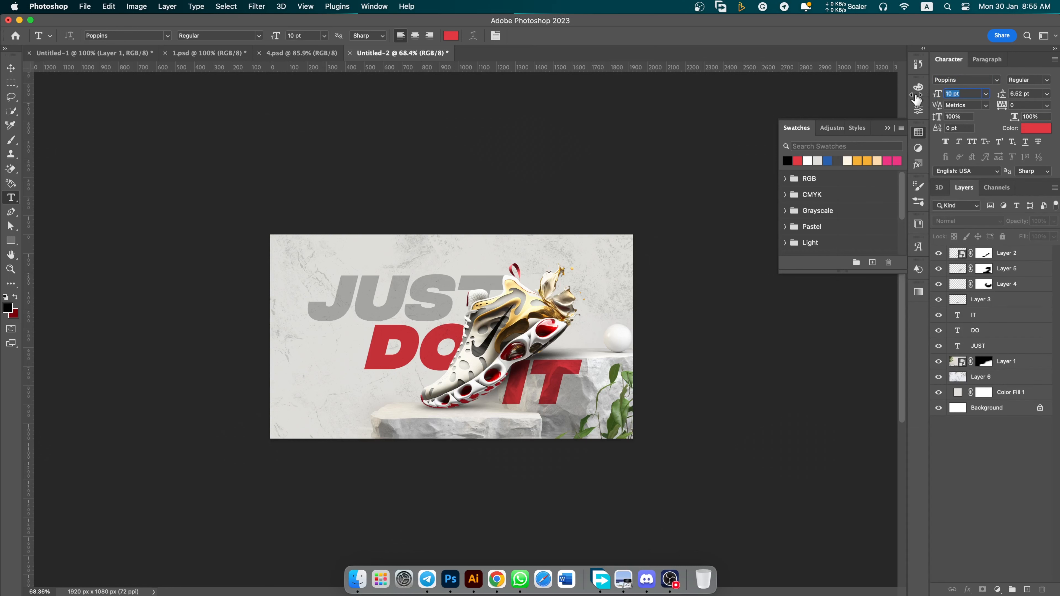
scroll(279, 410, up, 3)
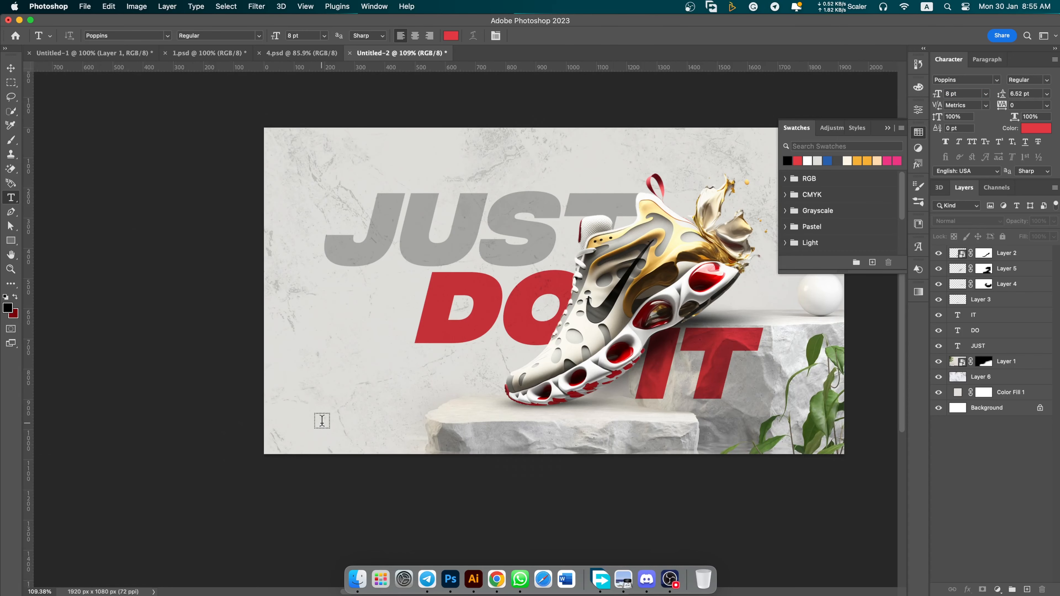
Add a Lorem ipsum paragraph box on the lower wall, make it black with Auto leading and move it up beside the shoe's toe.
drag(320, 418, 523, 446)
click(9, 69)
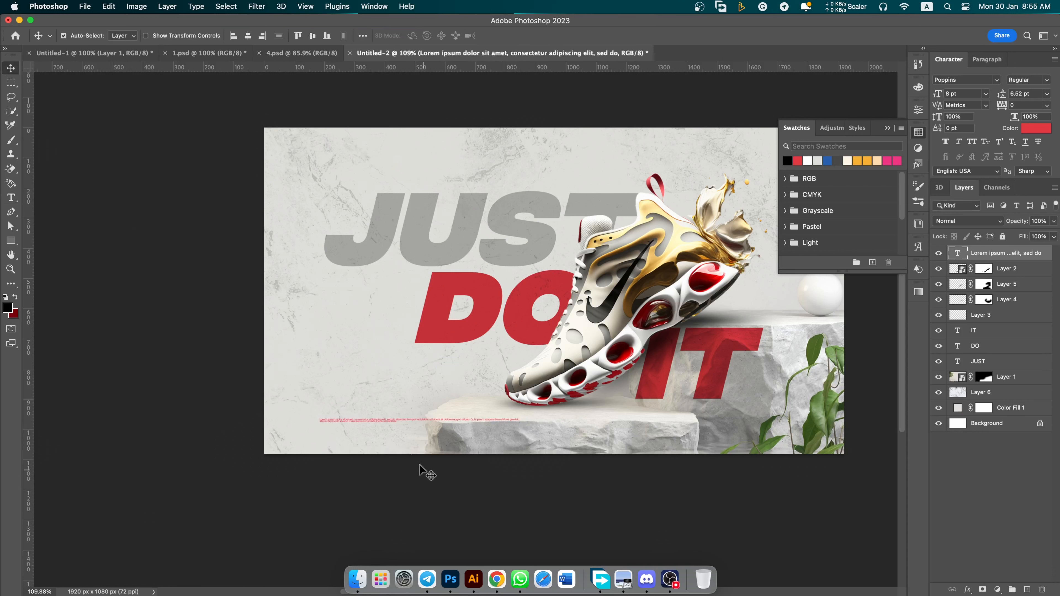
click(1047, 94)
click(1019, 100)
drag(372, 423, 374, 382)
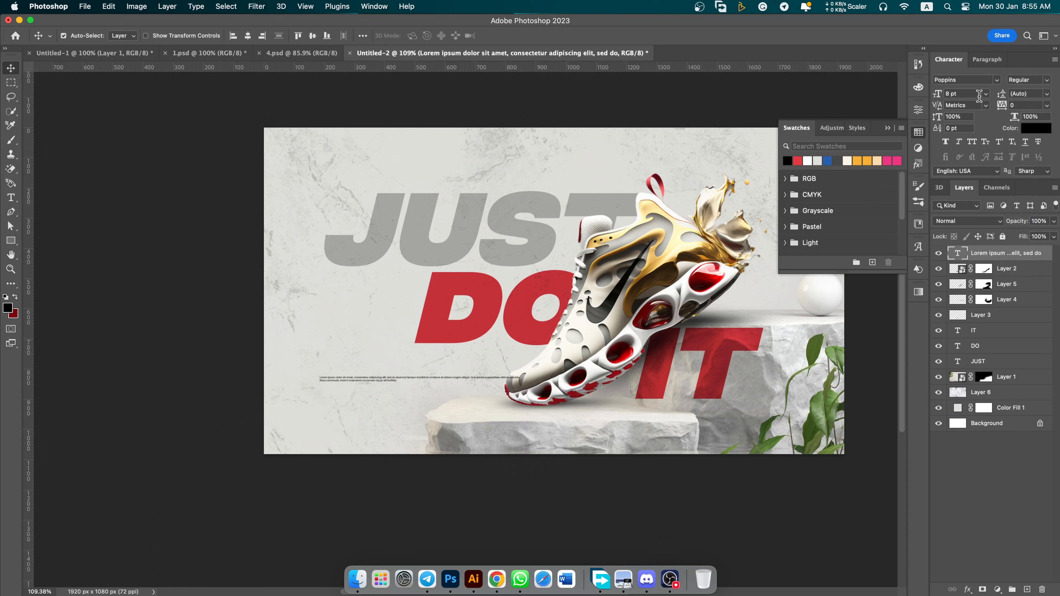
Set the Lorem ipsum paragraph's font size to 20 pt.
key(Up)
key(Up)
key(Up)
key(Up)
key(Up)
key(Up)
key(Up)
key(Up)
key(Up)
key(Up)
key(Up)
key(Up)
key(Up)
key(Up)
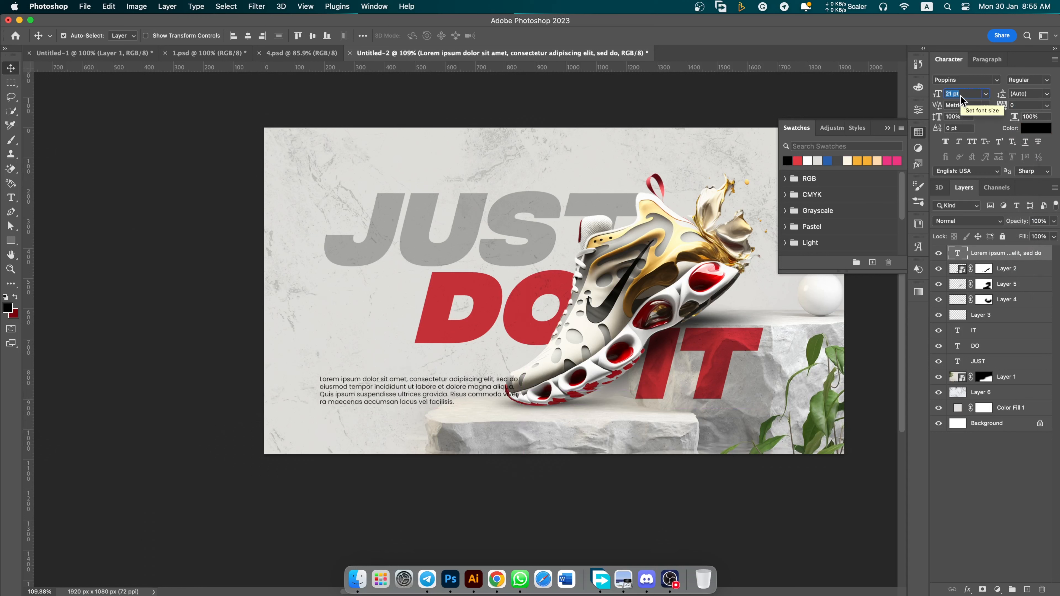
key(Down)
key(Down)
Move the paragraph up beneath the headline, narrow its text box to about 591 px and extend its height to fit all lines.
drag(451, 392, 450, 367)
key(super+z)
double_click(493, 373)
drag(527, 368, 500, 368)
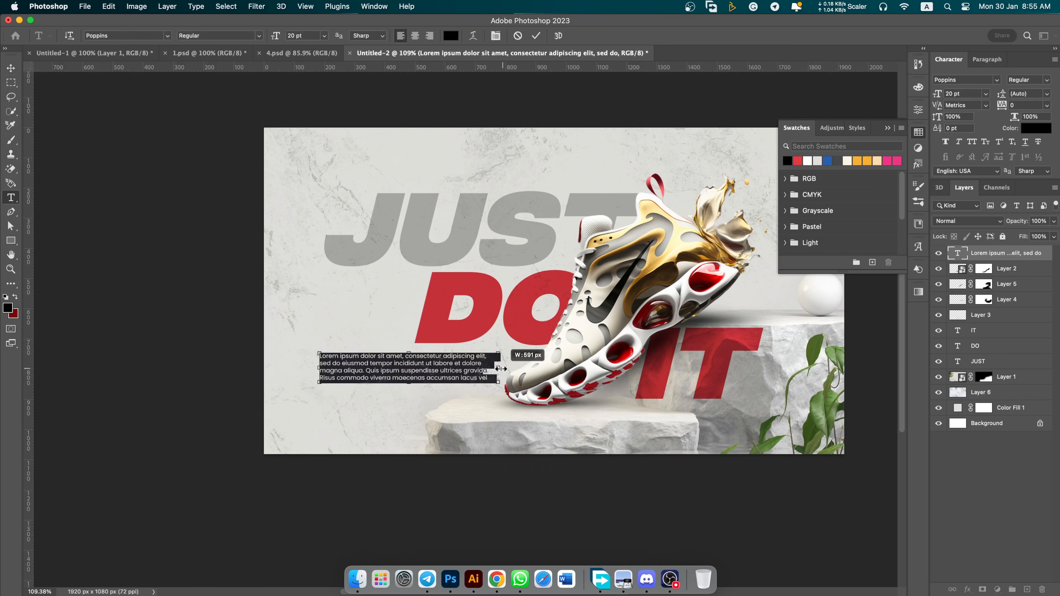
mouse_move(391, 383)
mouse_down()
mouse_move(389, 400)
mouse_move(404, 384)
mouse_up()
key(super+Return)
Shorten the paragraph by deleting everything after "Quis ipsum suspendisse" and ending it with a period.
scroll(404, 383, down, 5)
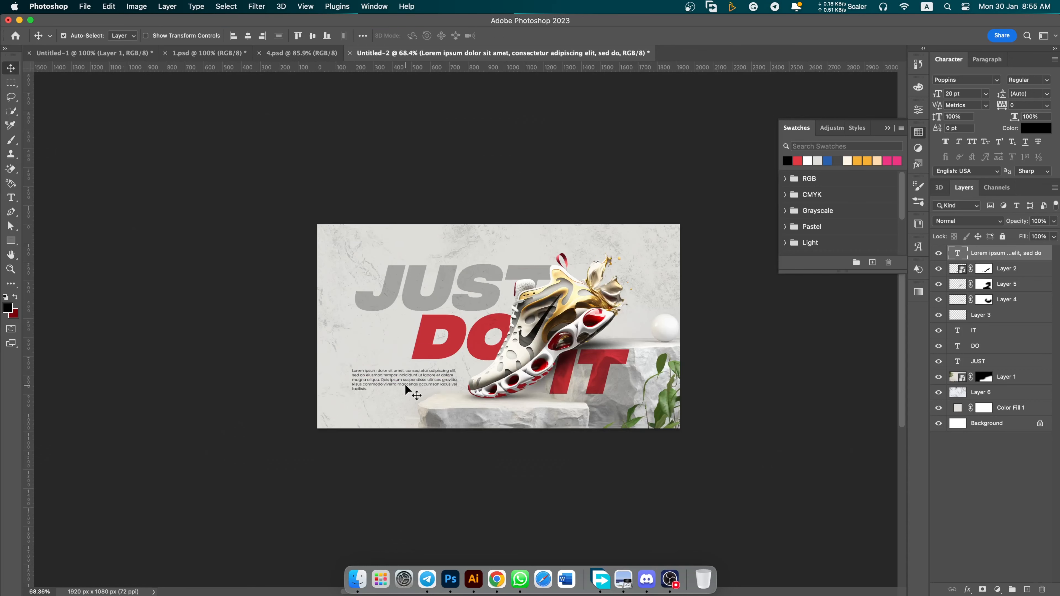
scroll(404, 384, up, 10)
double_click(397, 367)
drag(480, 350, 690, 407)
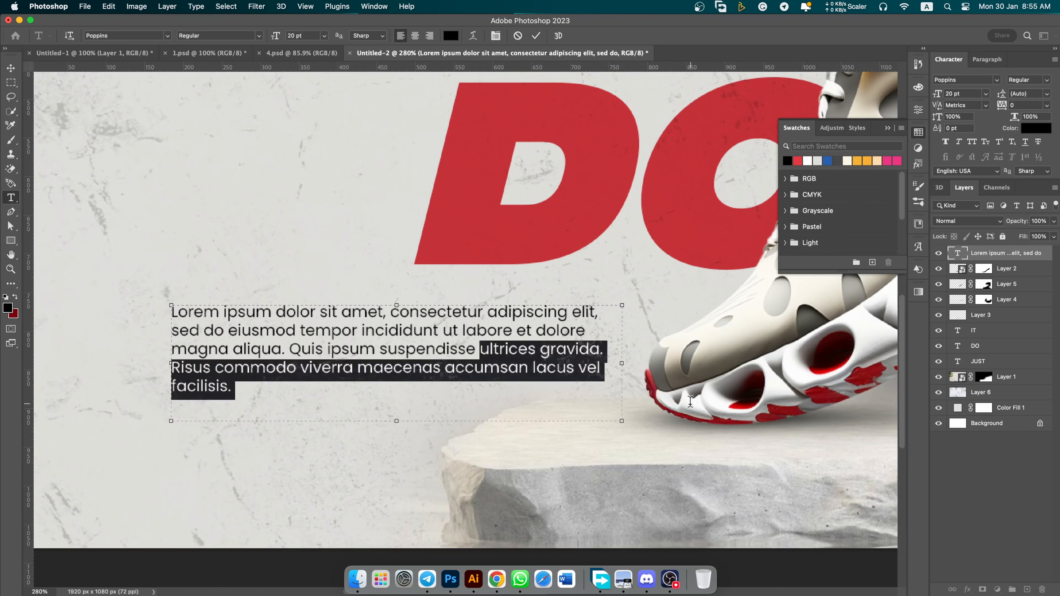
key(BackSpace)
text(.)
key(super+Return)
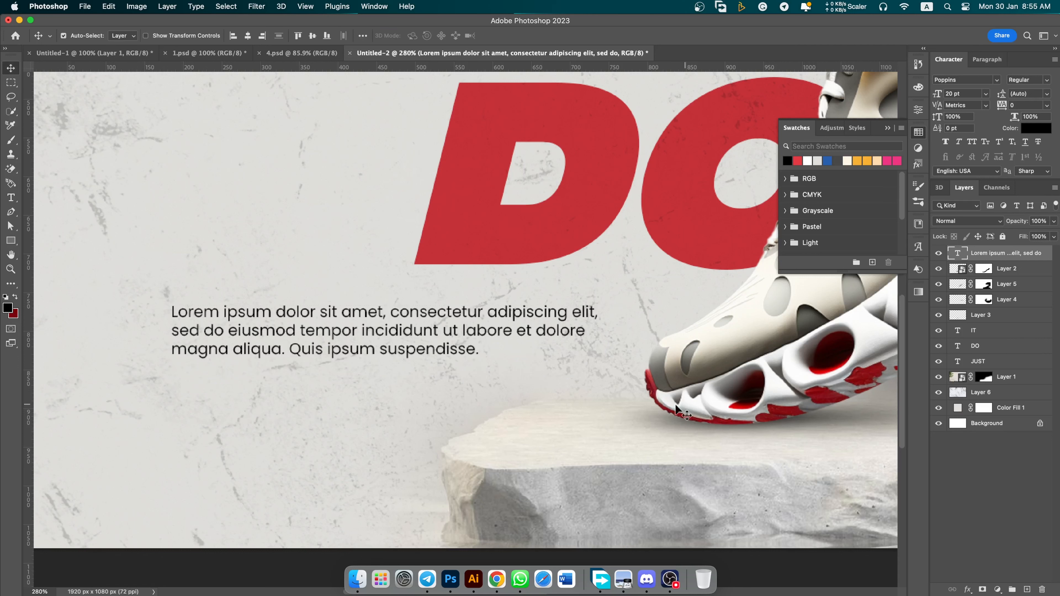
Nudge the shortened paragraph slightly down on the wall beside the shoe's toe.
double_click(361, 356)
key(super+Return)
key(super+0)
drag(381, 370, 381, 374)
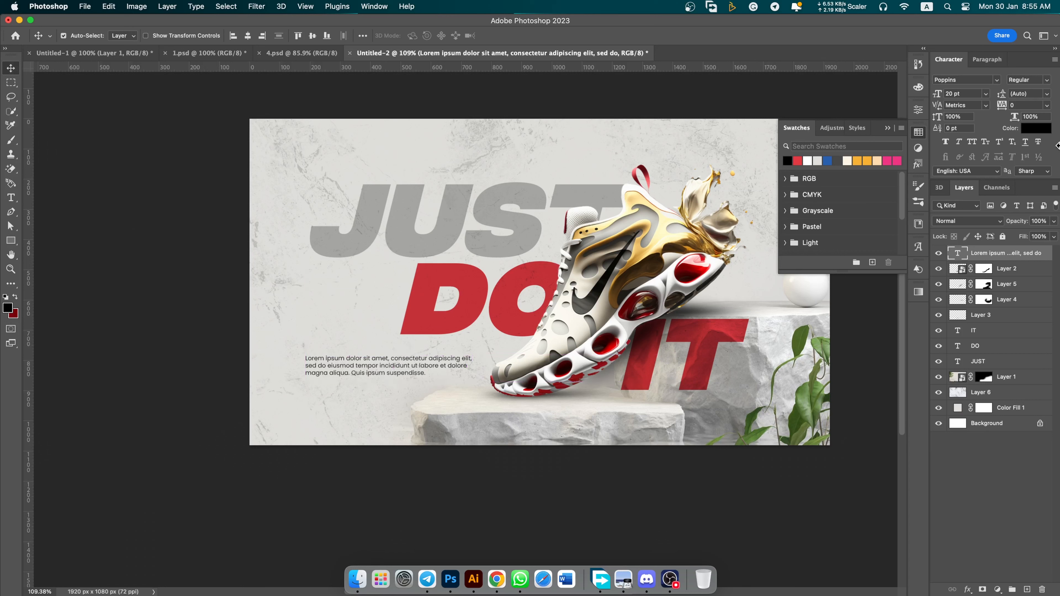
Set the Lorem ipsum paragraph in all caps and adjust its text box on the wall.
click(976, 144)
double_click(391, 378)
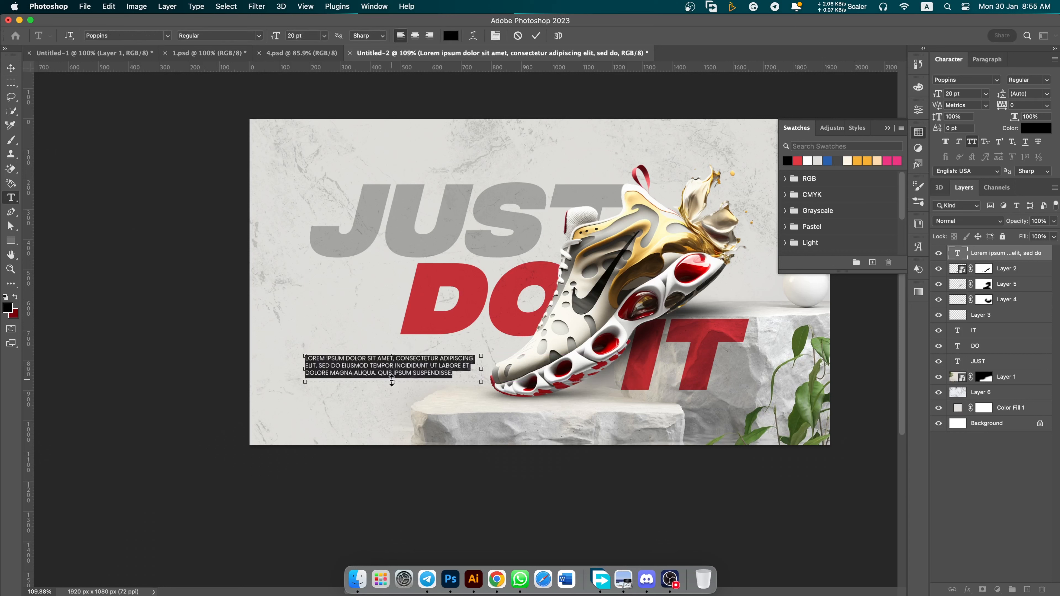
drag(389, 394, 416, 376)
key(super+Return)
key(v)
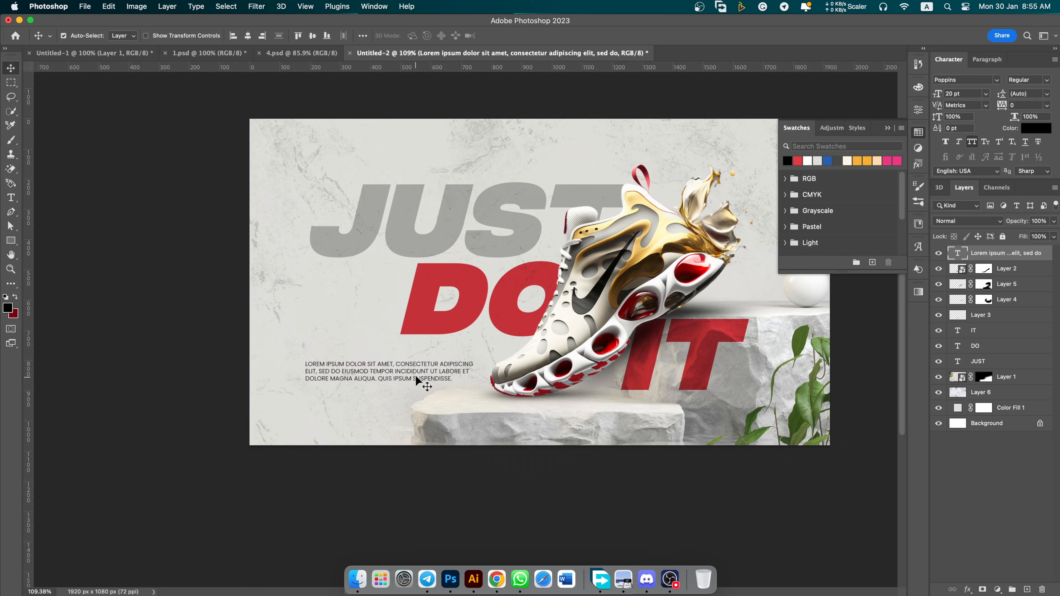
Set the paragraph's leading to 27 pt and move the text slightly up beneath the headline.
click(1030, 94)
text(26)
key(Return)
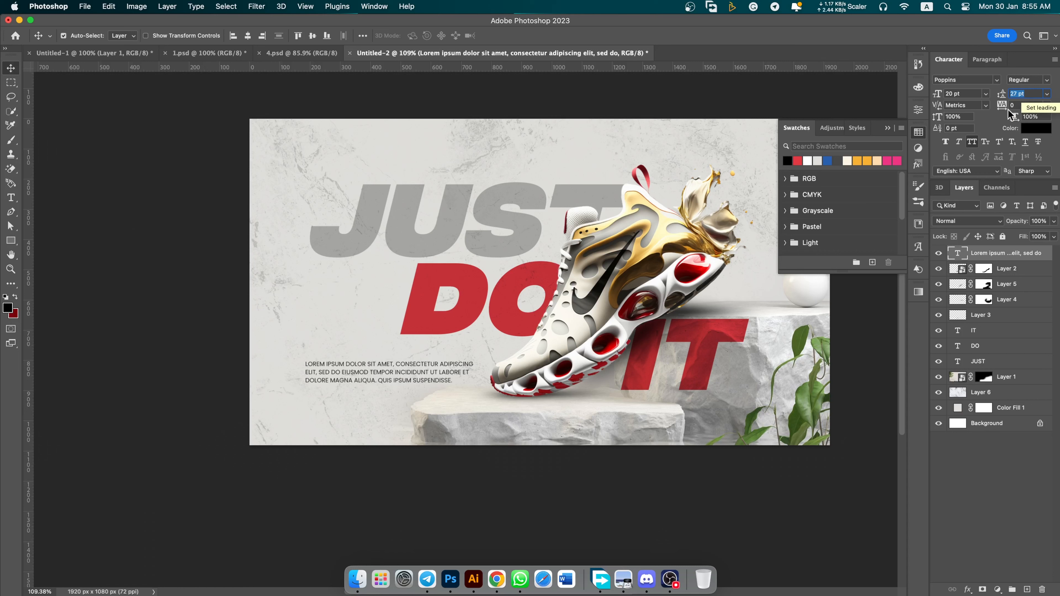
click(372, 382)
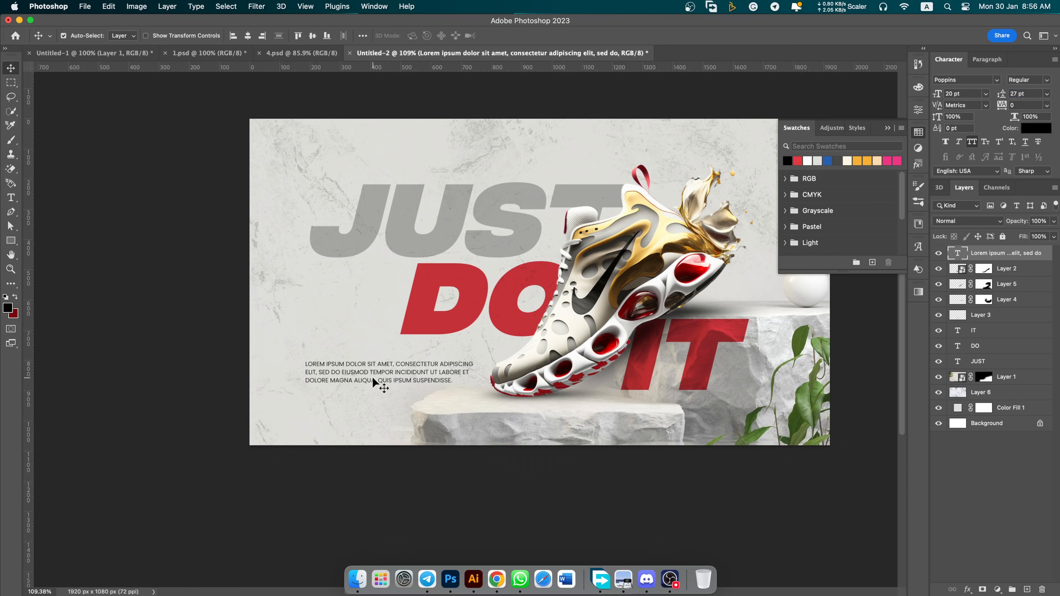
drag(373, 378, 329, 364)
Switch to Illustrator, draw a white circle about 11 px in diameter and repeat it into an evenly spaced row of eight.
click(488, 579)
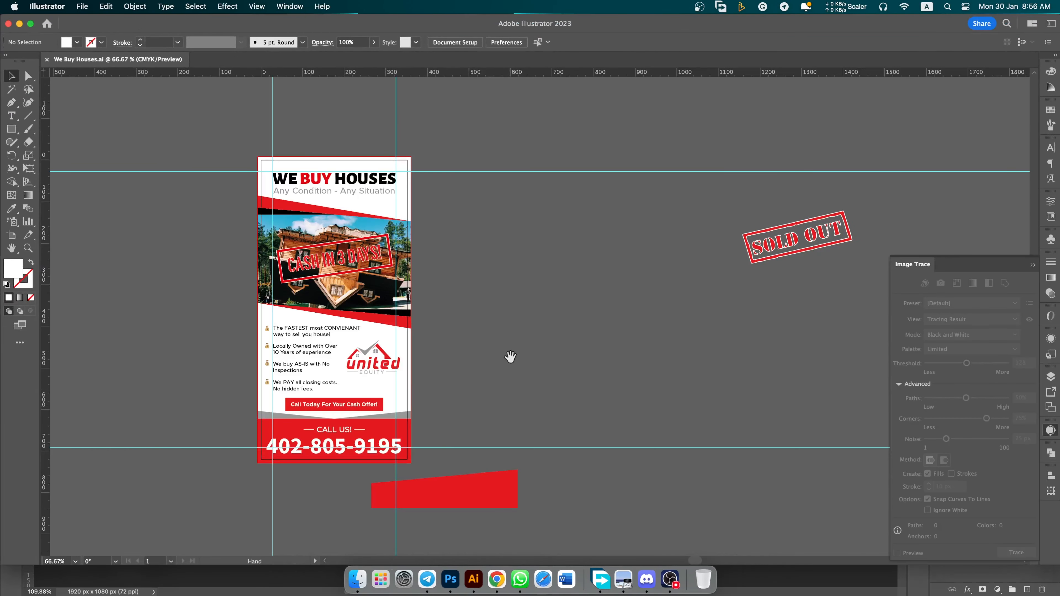
drag(509, 357, 80, 309)
drag(16, 132, 71, 159)
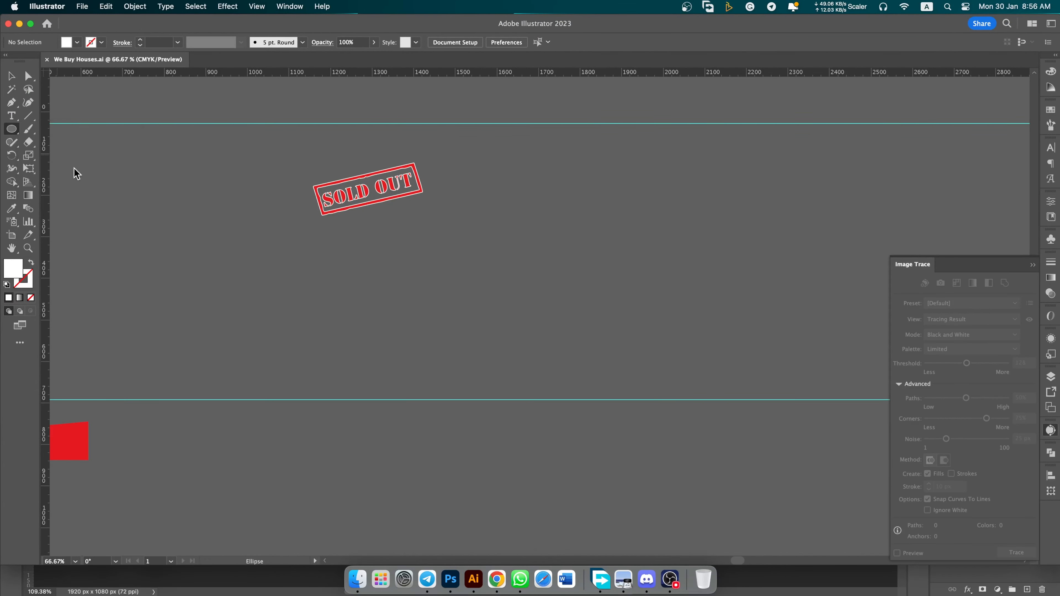
scroll(436, 319, up, 2)
drag(436, 319, 463, 318)
key(v)
key(super+d)
key(super+d)
key(super+d)
key(super+d)
key(super+d)
key(super+d)
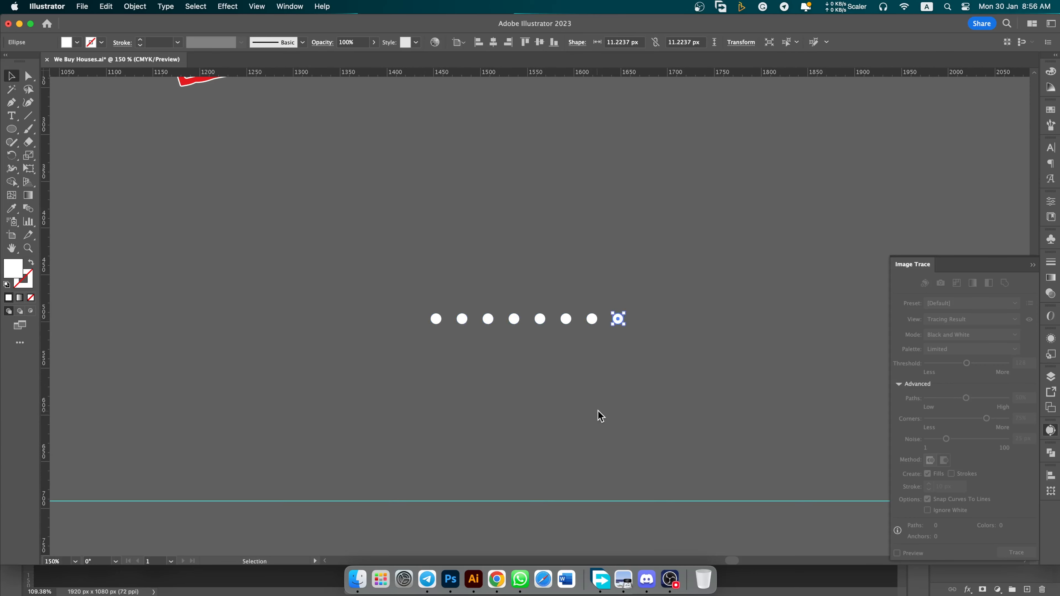
Group the row of circles, repeat it downward to make four evenly spaced rows, and select the whole dot grid for copying.
drag(650, 348, 352, 297)
key(super+g)
drag(488, 319, 488, 344)
key(super+d)
key(super+d)
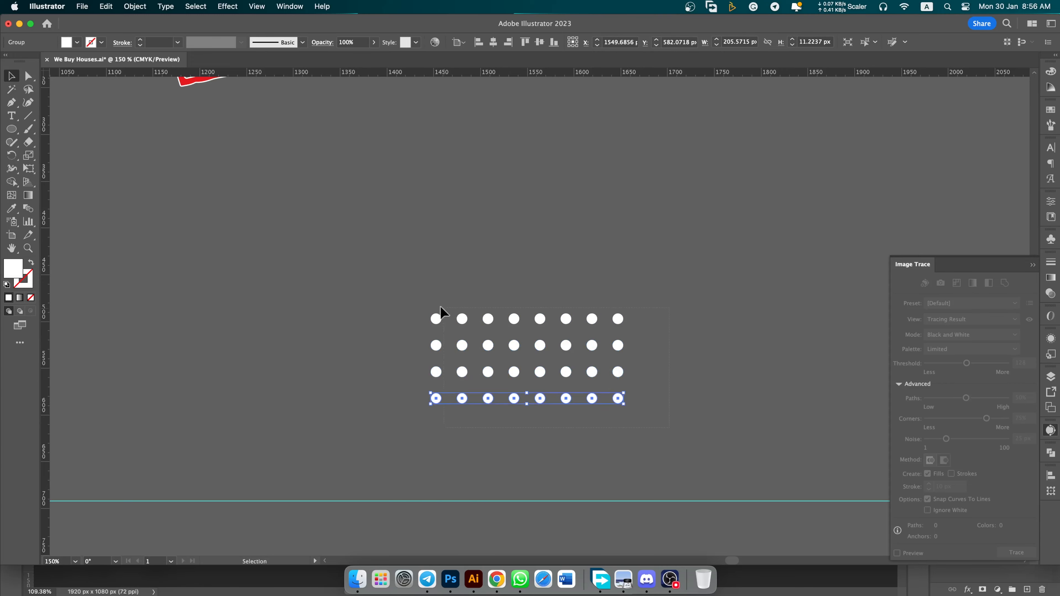
key(super+a)
key(a)
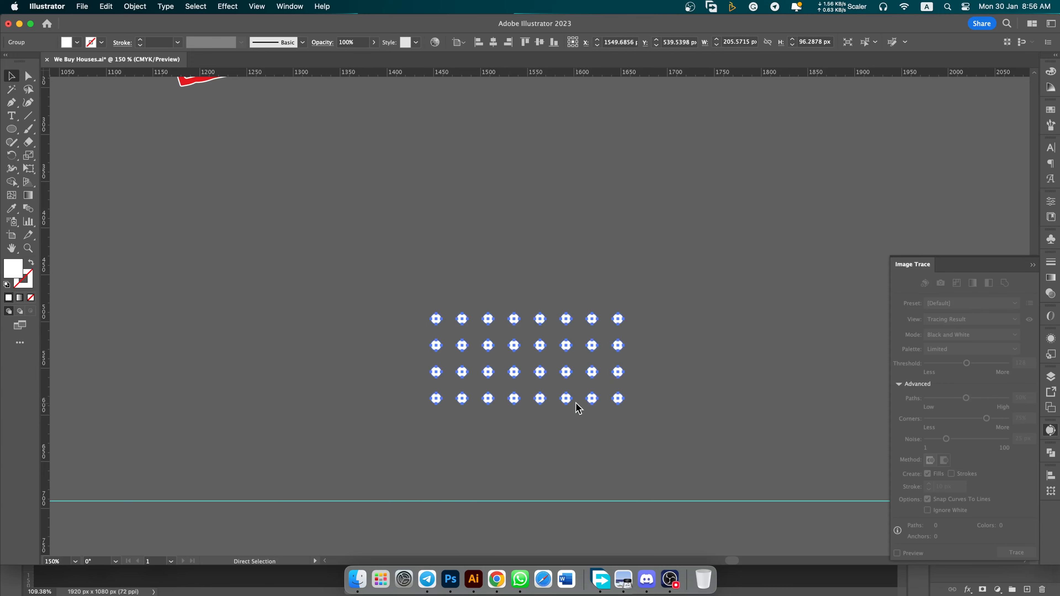
Switch to Photoshop, paste the dot grid as a shape layer and place it in the artwork's upper-left corner.
key(super+Tab)
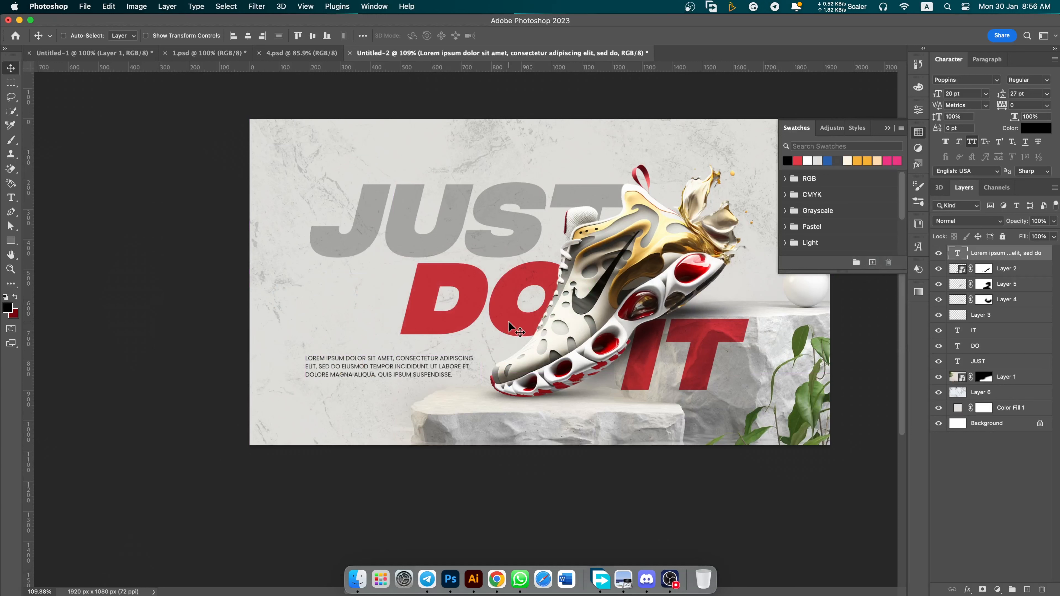
key(super+v)
click(366, 267)
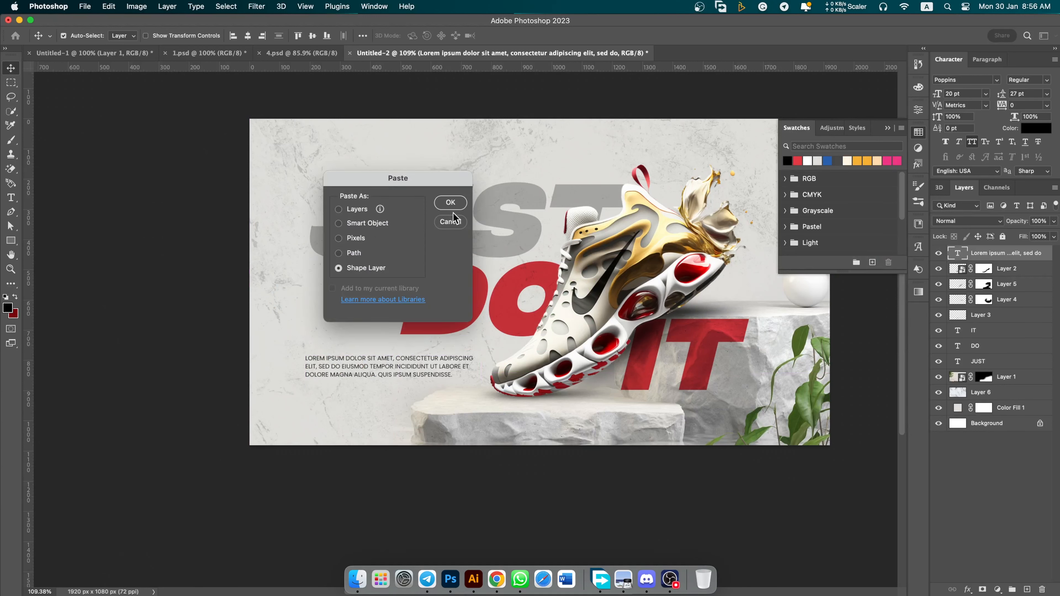
click(460, 206)
drag(550, 277, 303, 145)
key(Return)
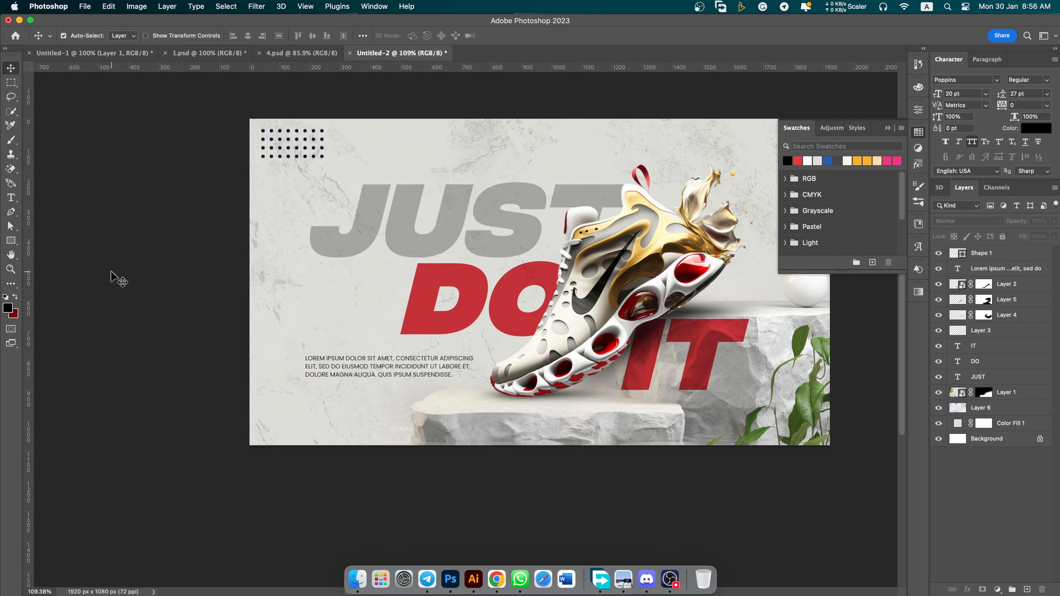
Enlarge the dot grid over the upper-left area of the wall.
key(super+0)
scroll(390, 210, up, 5)
click(330, 239)
key(super+t)
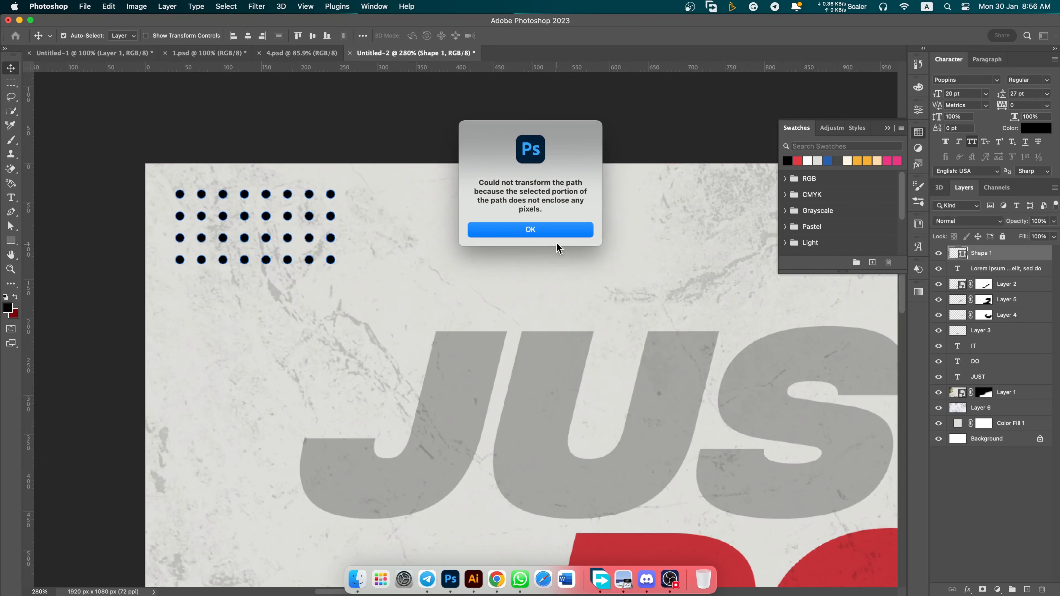
click(547, 230)
key(super+t)
drag(334, 262, 267, 330)
key(Return)
key(super+0)
key(super+t)
key(Return)
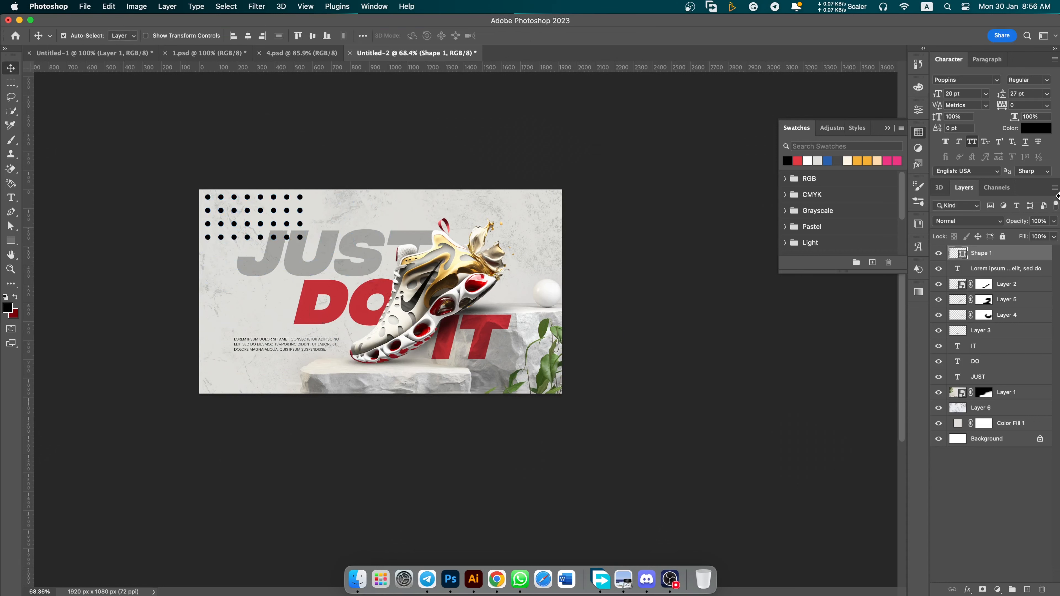
Lower the dot grid's opacity to 7% and shrink it into the wall's upper-left corner.
drag(951, 218, 953, 219)
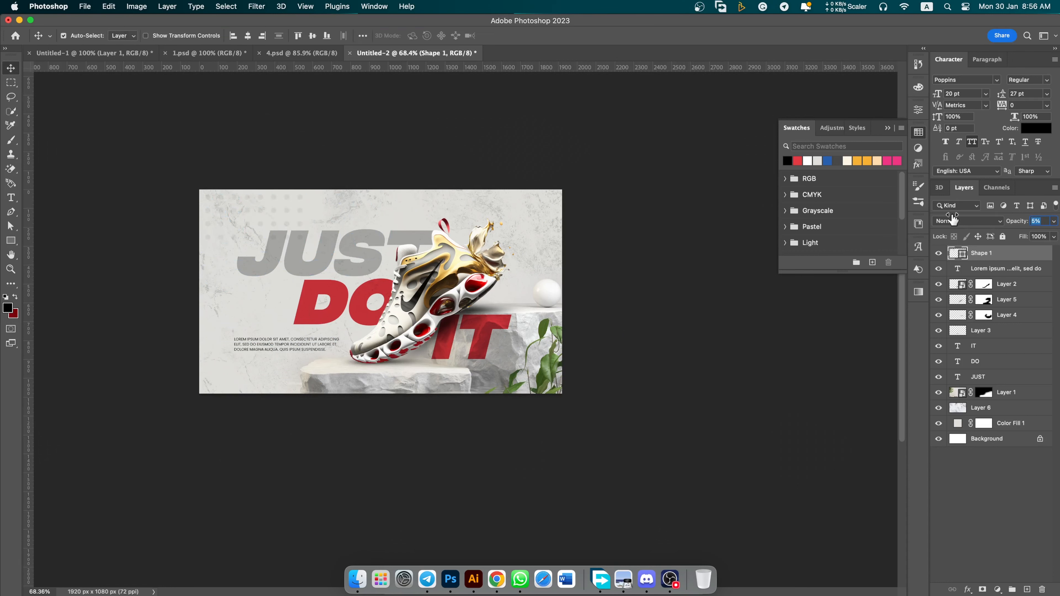
key(super+t)
drag(303, 241, 499, 291)
key(Return)
Duplicate the dot grid beside the shoe's heel, color the copy red and scale it up to about 125%.
key(super+j)
key(super+t)
key(Return)
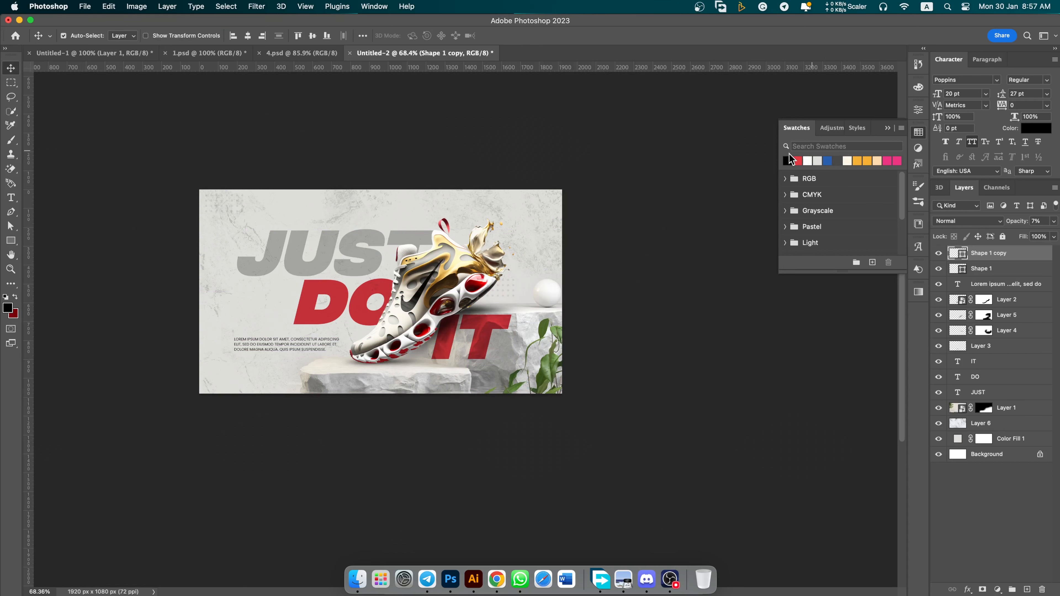
scroll(503, 297, up, 10)
key(super+t)
drag(544, 306, 563, 312)
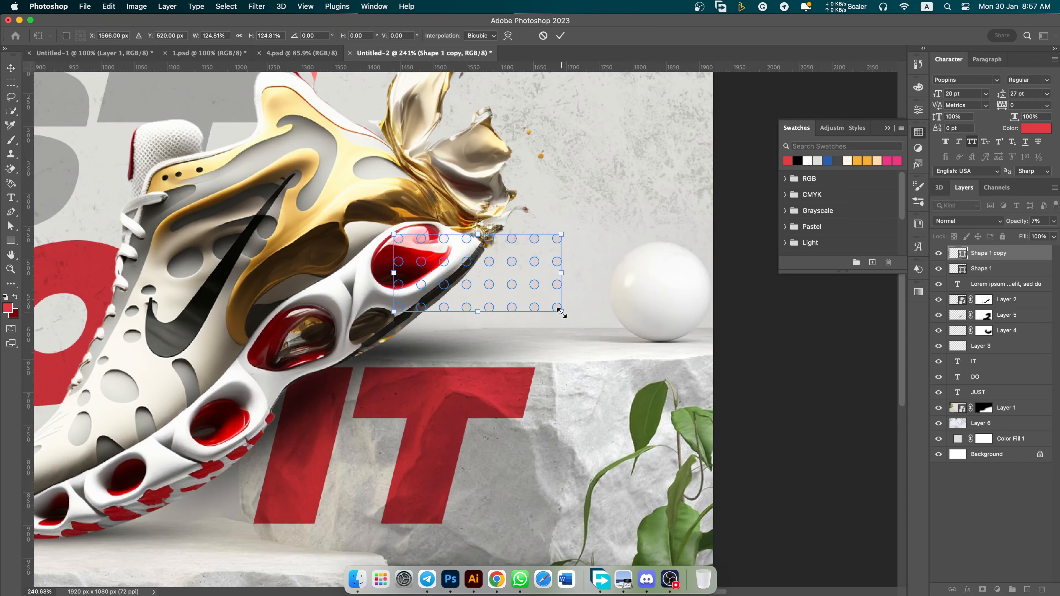
key(Return)
Move the red dot grid behind the shoe in the layer stack, directly above the JUST text layer.
scroll(542, 312, down, 8)
key(super+shift+bracketleft)
key(super+bracketright)
key(super+bracketright)
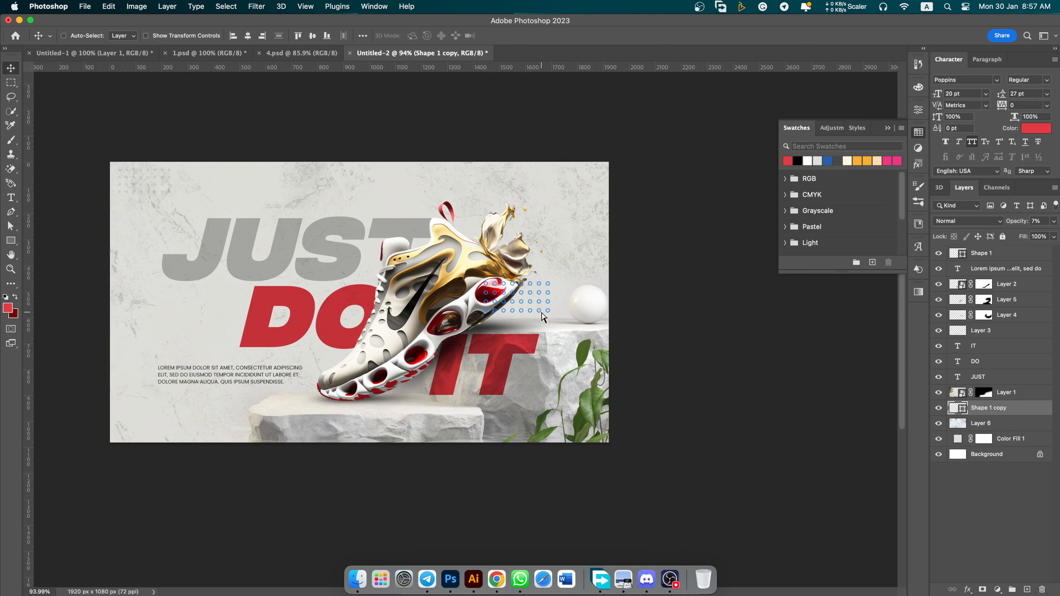
key(super+bracketright)
key(super+bracketright)
click(739, 392)
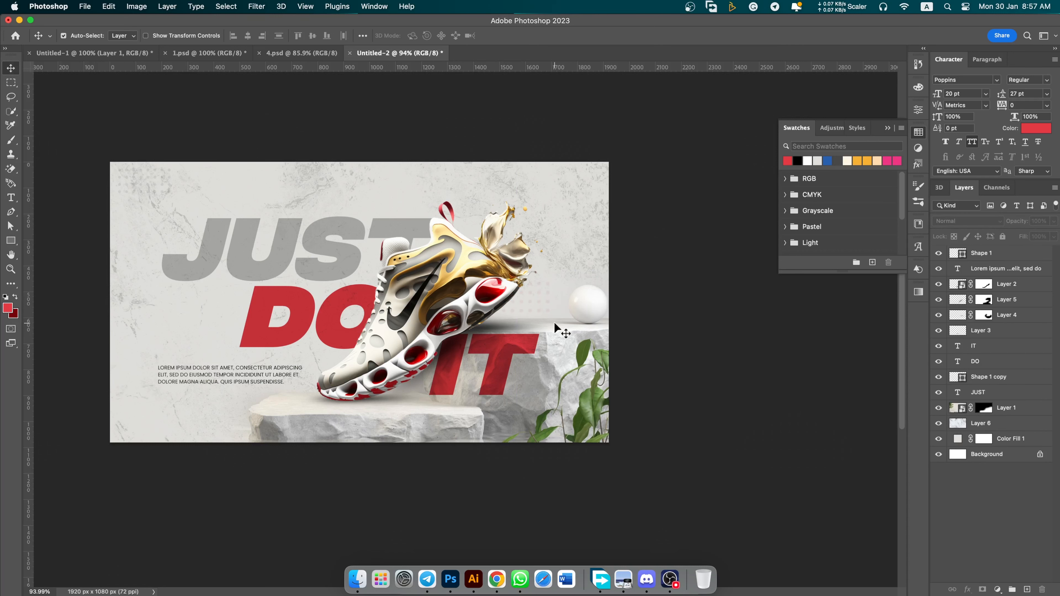
Duplicate the DO text above the shoe layers with a 1 px white outside stroke and 0% fill.
click(350, 292)
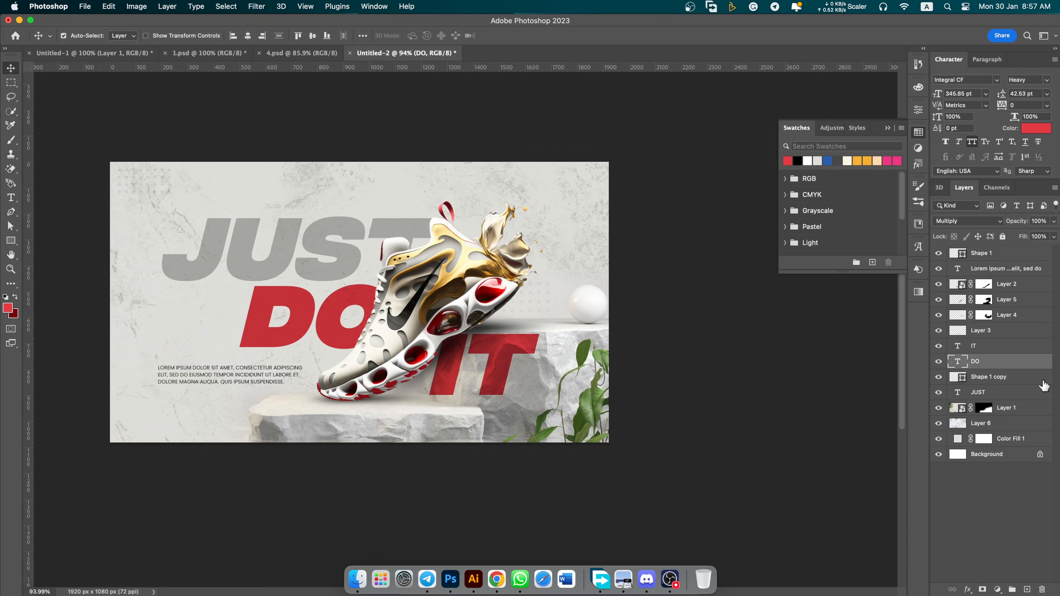
drag(1018, 362, 1006, 278)
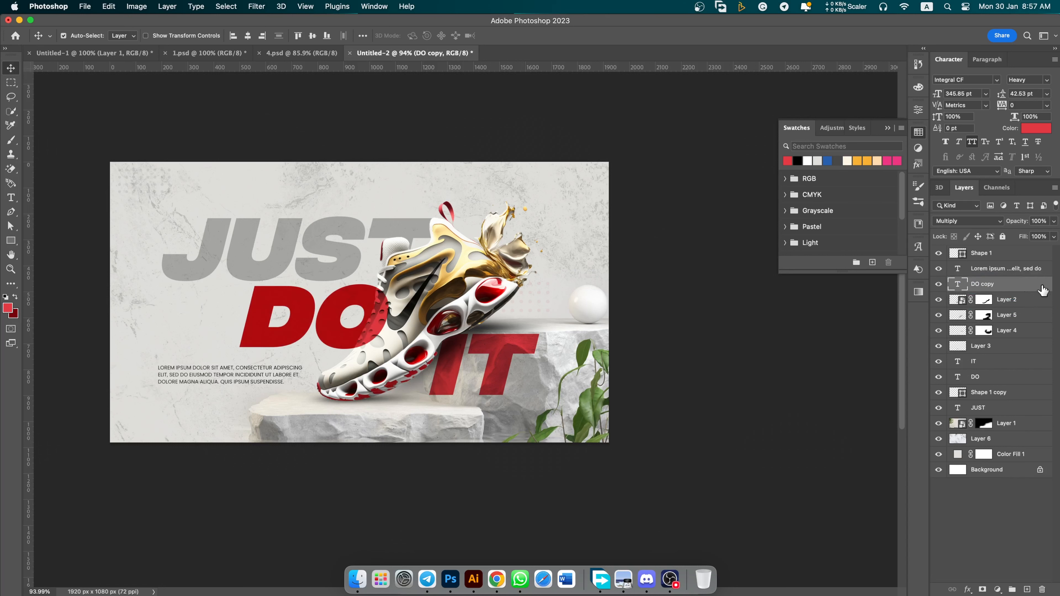
double_click(1039, 285)
click(688, 364)
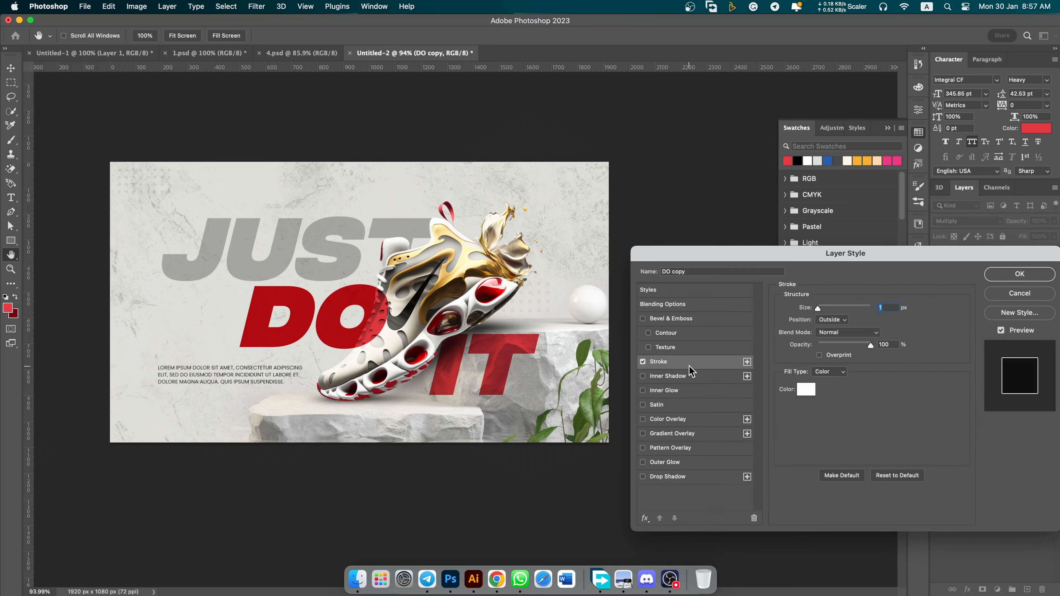
click(1003, 279)
drag(1021, 237, 838, 411)
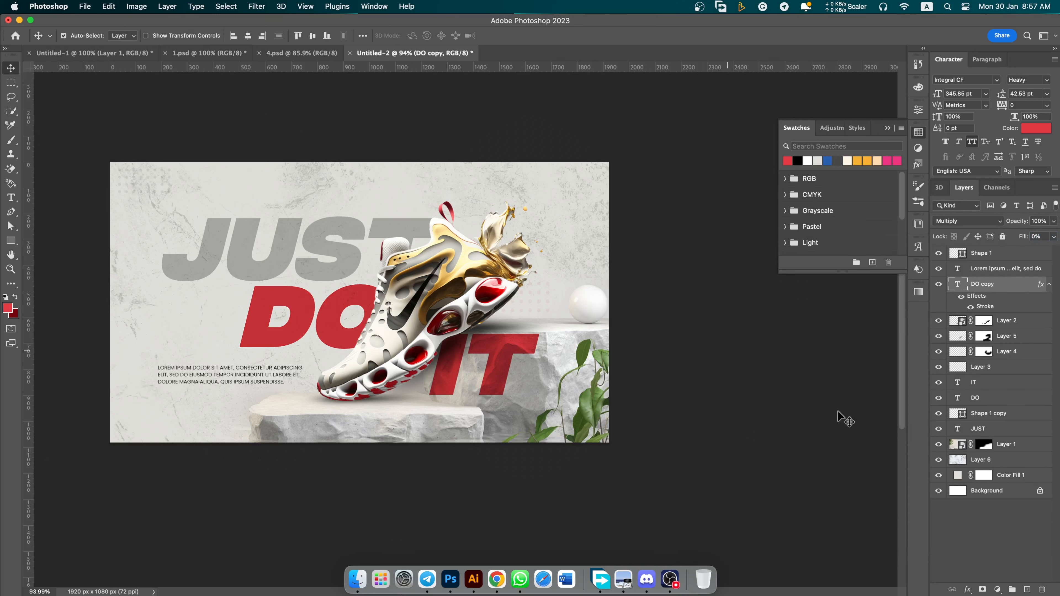
click(891, 439)
Duplicate the IT text above the shoe layers, add a white outline stroke and set its fill to 0%.
click(490, 384)
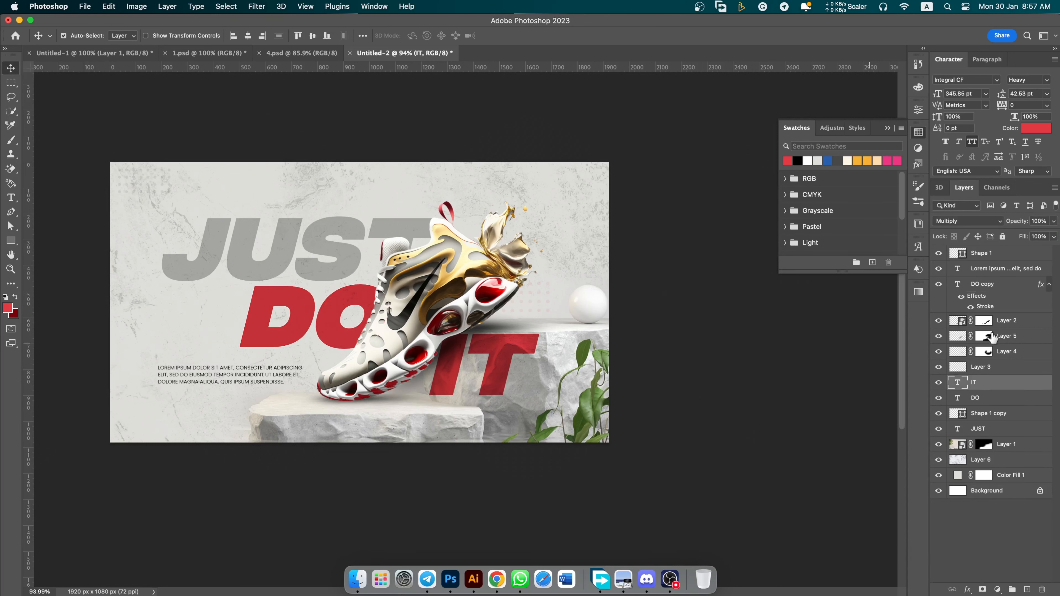
alt+drag(1018, 383, 1009, 314)
double_click(1029, 322)
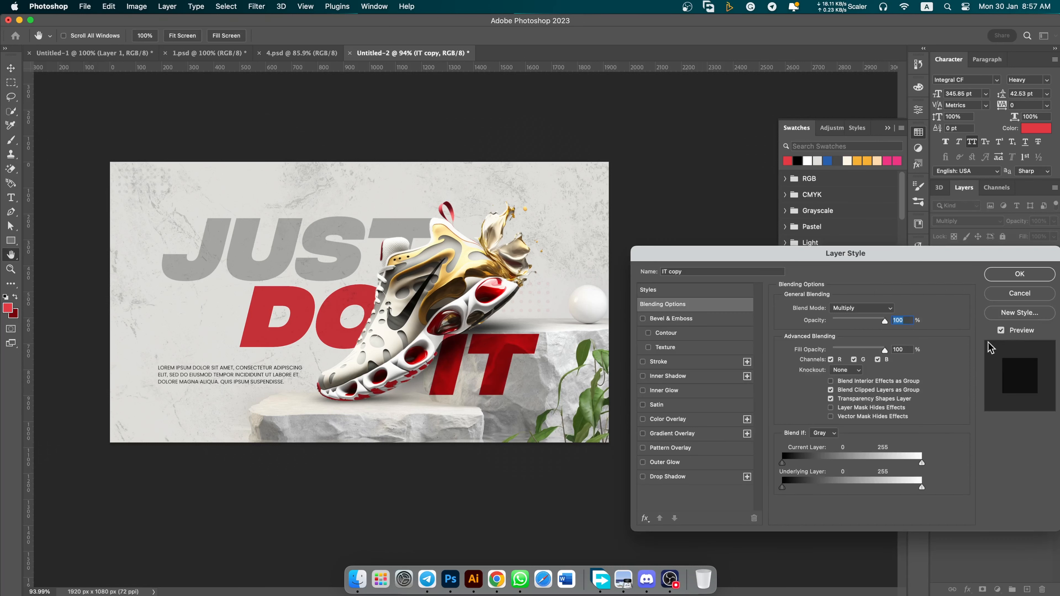
click(667, 363)
click(1031, 273)
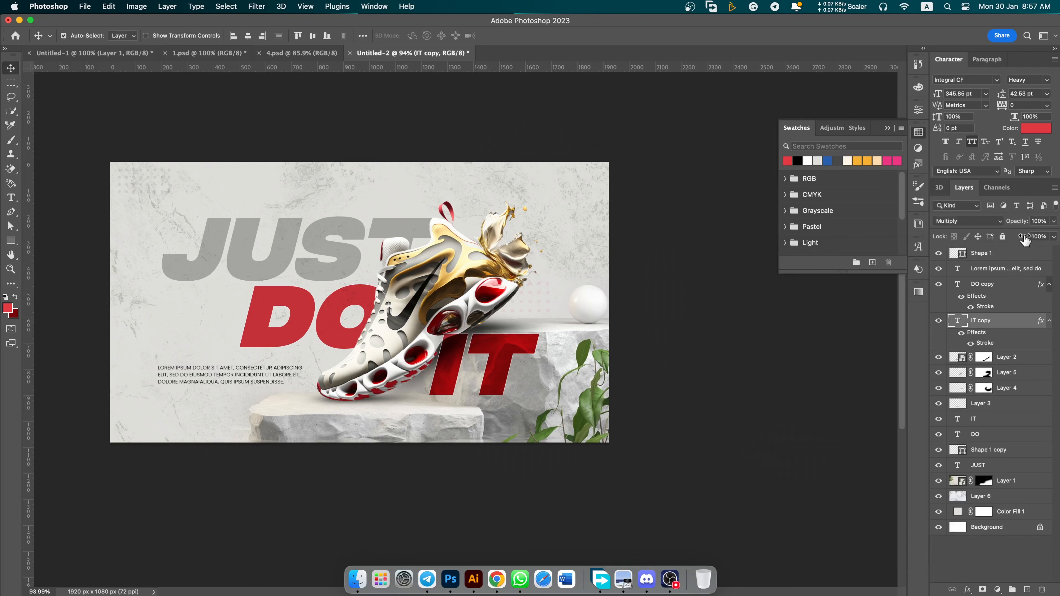
drag(1024, 237, 753, 262)
click(835, 449)
Draw a thin black vertical bar 2 px wide and 187 px high near the artwork's upper-right corner.
scroll(537, 382, down, 4)
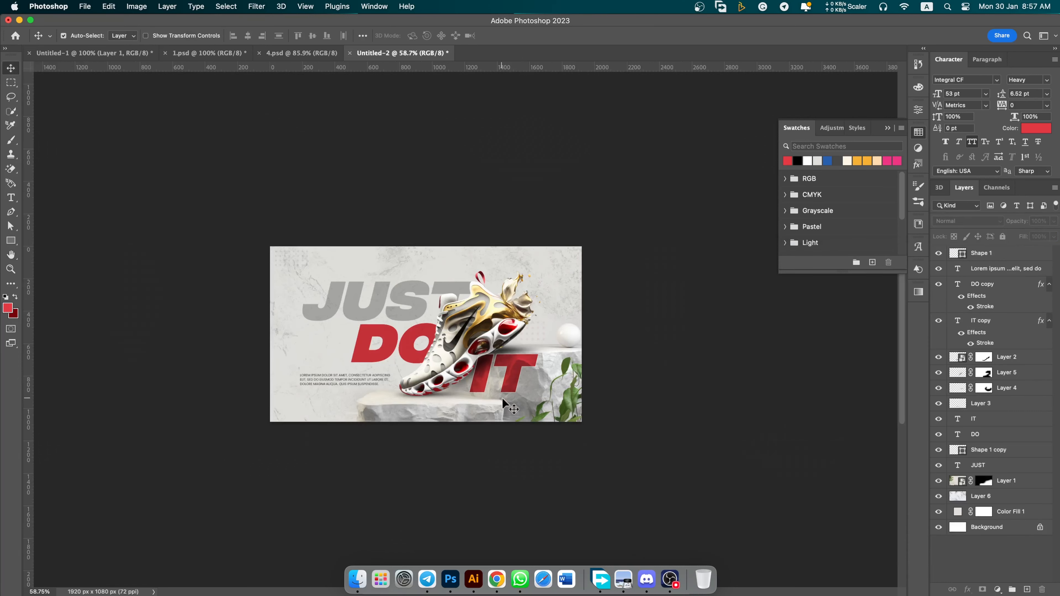
scroll(414, 394, up, 4)
drag(454, 434, 452, 418)
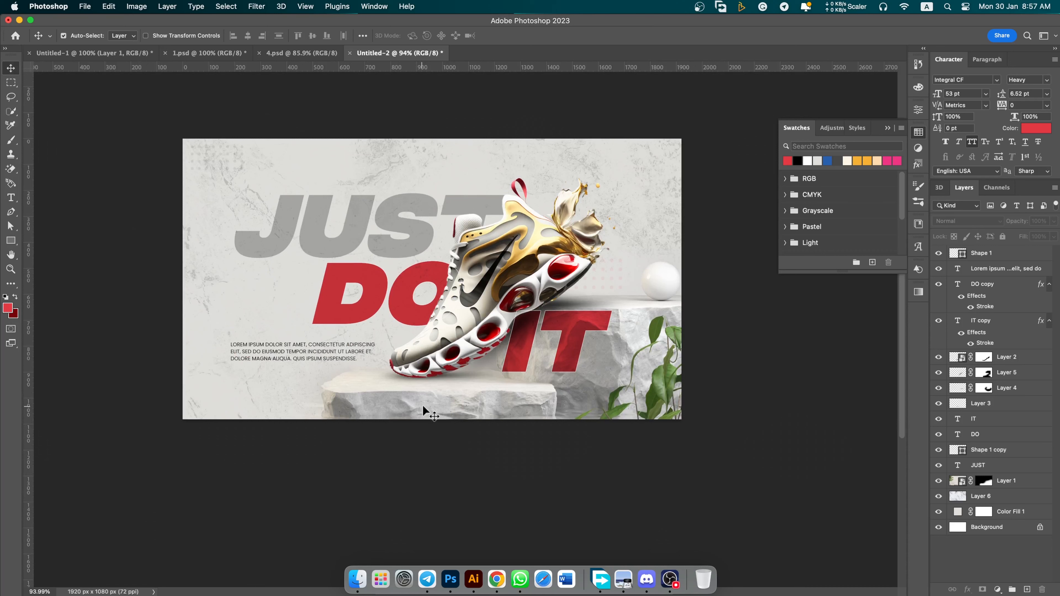
click(11, 240)
scroll(675, 148, up, 8)
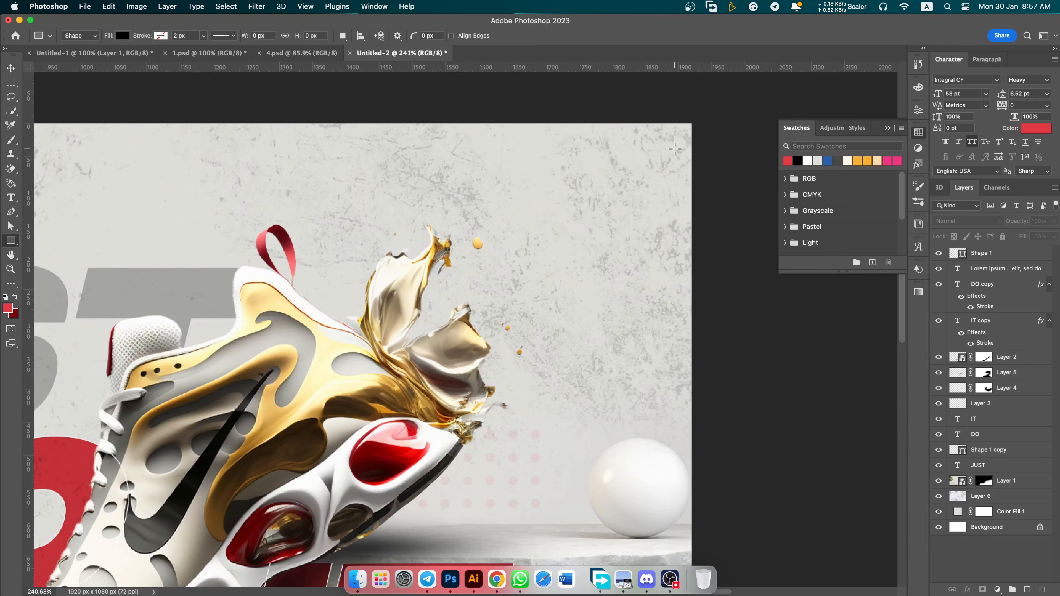
drag(660, 155, 661, 279)
key(v)
scroll(550, 284, up, 7)
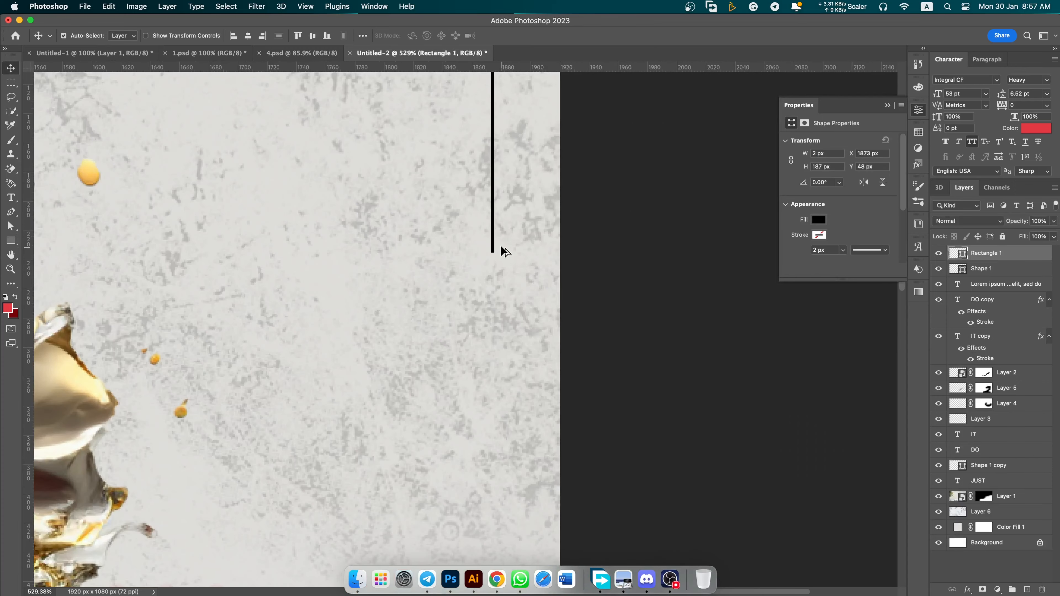
Duplicate the vertical bar and shrink the copy to a 2 × 2 px square just below the bar's lower end.
drag(493, 236, 486, 159)
key(super+t)
scroll(490, 267, up, 5)
key(Return)
scroll(488, 184, down, 5)
scroll(469, 223, down, 6)
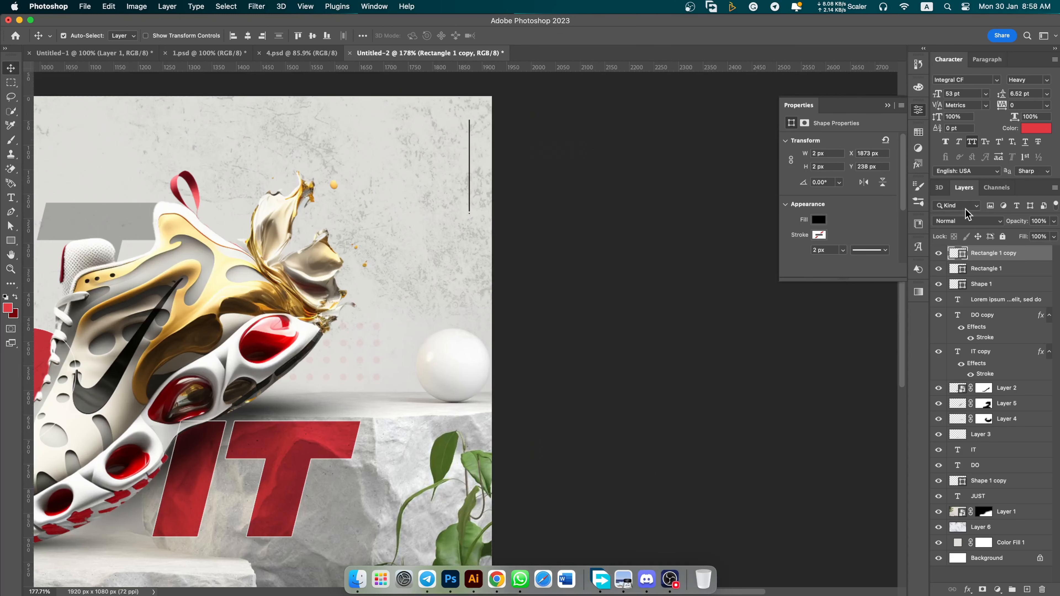
Recolor both the vertical bar and the small square below it dark gray.
super+click(1018, 269)
click(918, 132)
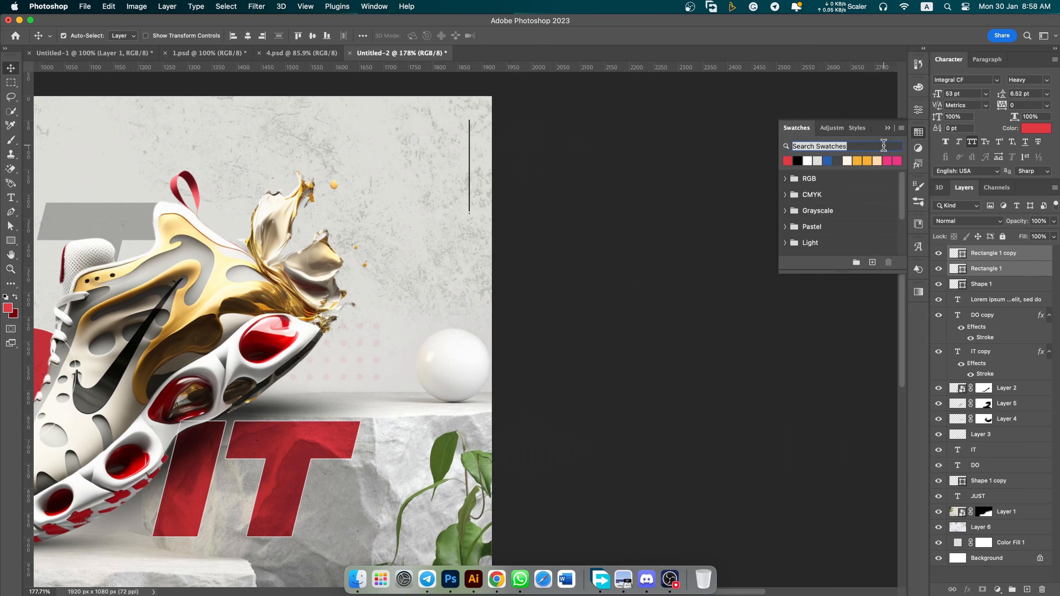
click(830, 164)
Stretch the small square below the vertical bar to 450% of its height, keeping its width.
click(469, 206)
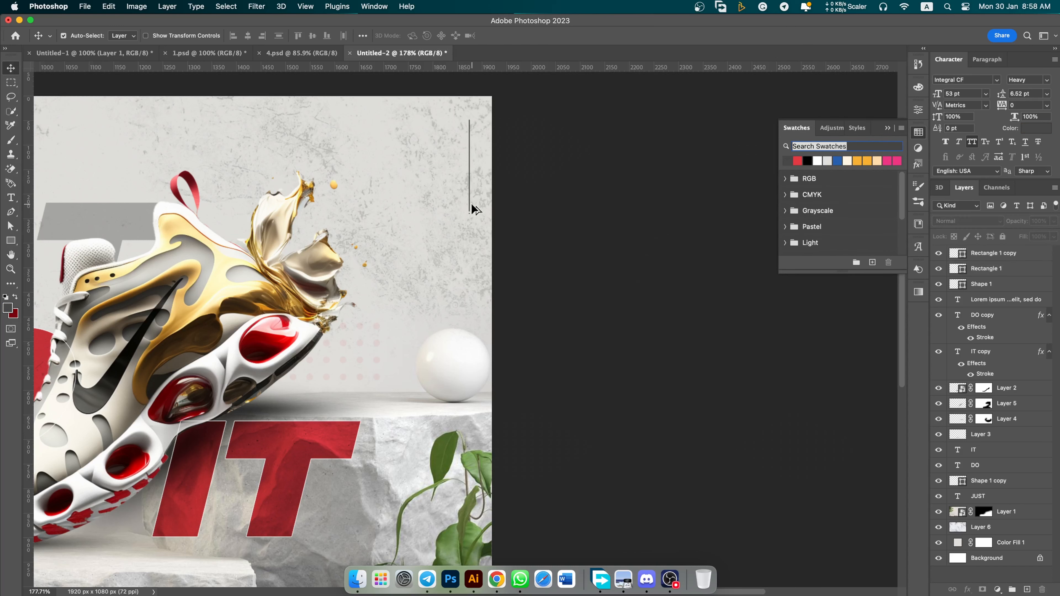
scroll(465, 215, up, 7)
key(super+t)
drag(461, 216, 461, 238)
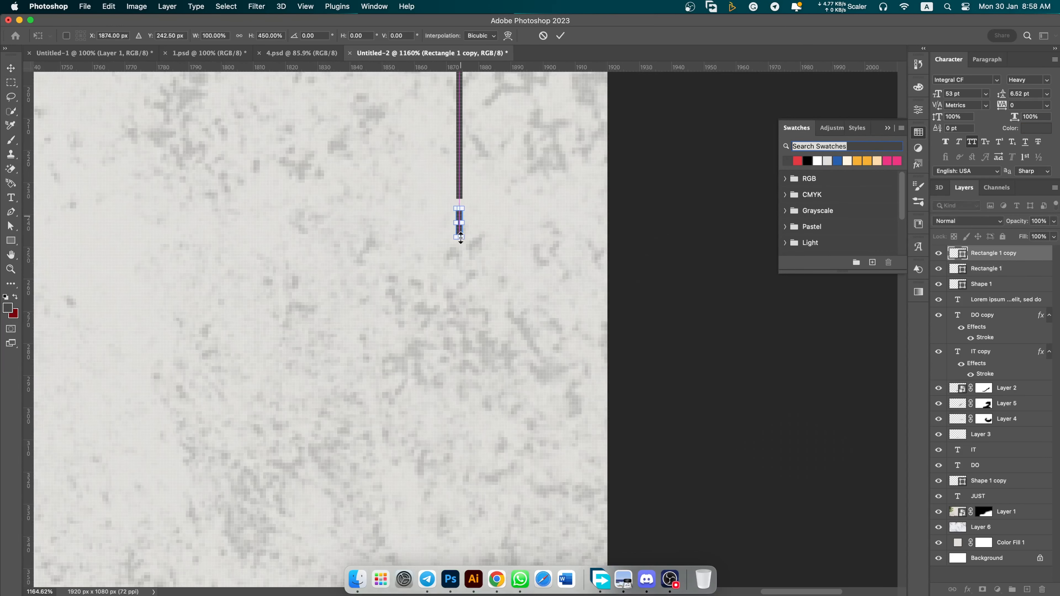
key(Return)
scroll(460, 237, down, 7)
shift+click(1027, 271)
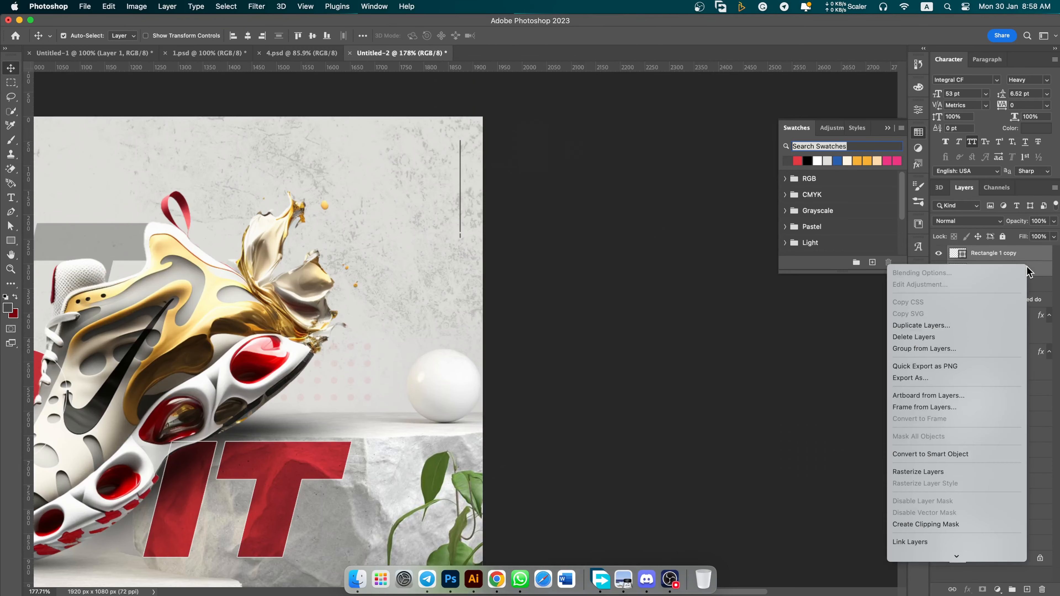
right_click(1026, 271)
click(520, 227)
scroll(469, 175, up, 4)
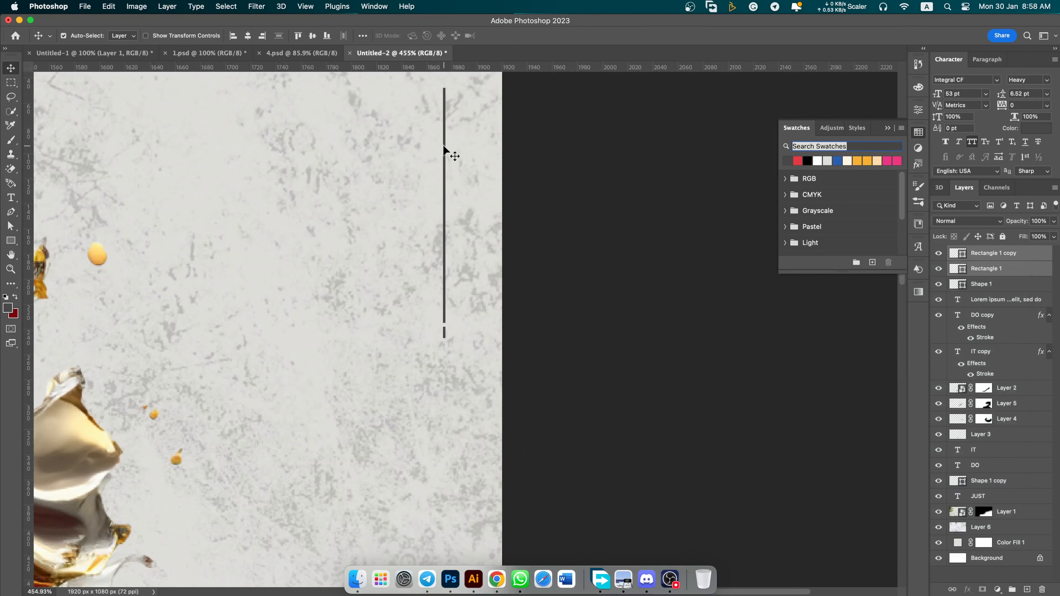
key(super+t)
key(Return)
key(super+t)
scroll(445, 87, up, 8)
key(Return)
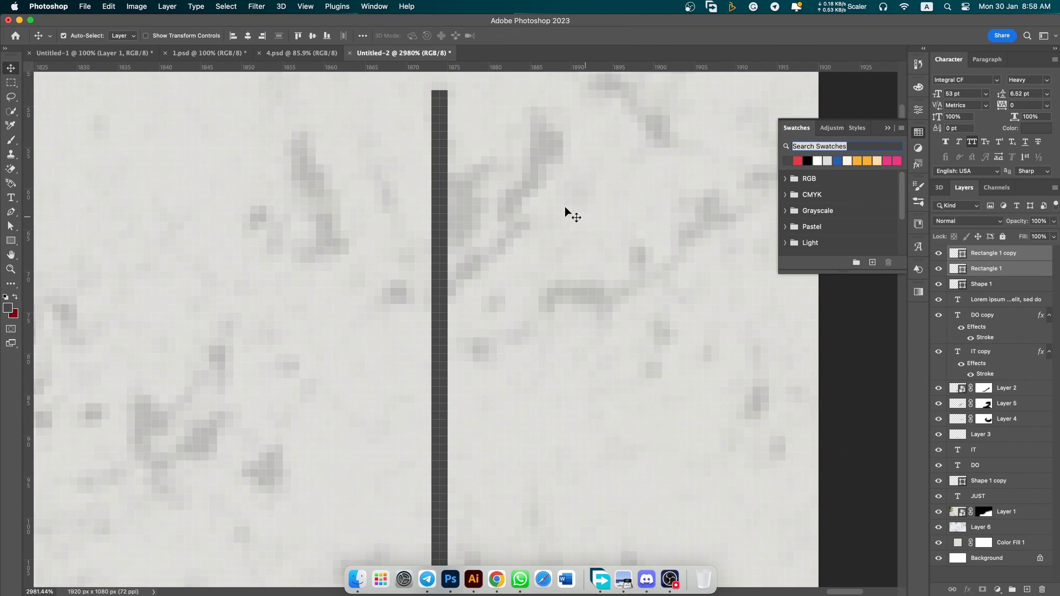
Shorten the long vertical bar near the artwork's upper-right corner by pulling its upper end down.
click(575, 218)
click(449, 180)
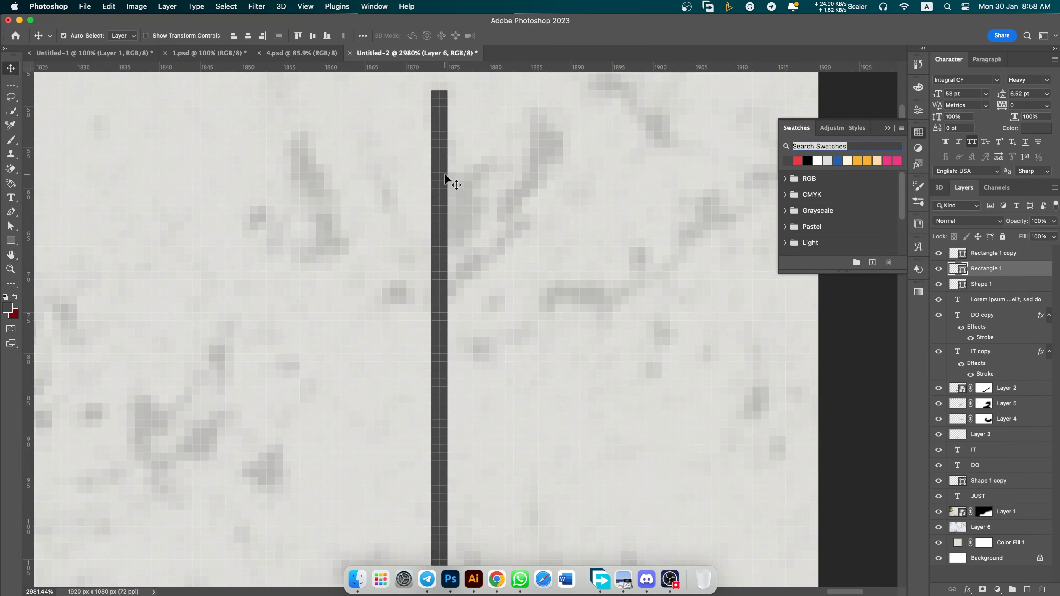
key(super+t)
drag(441, 102, 439, 407)
key(Return)
scroll(442, 413, down, 6)
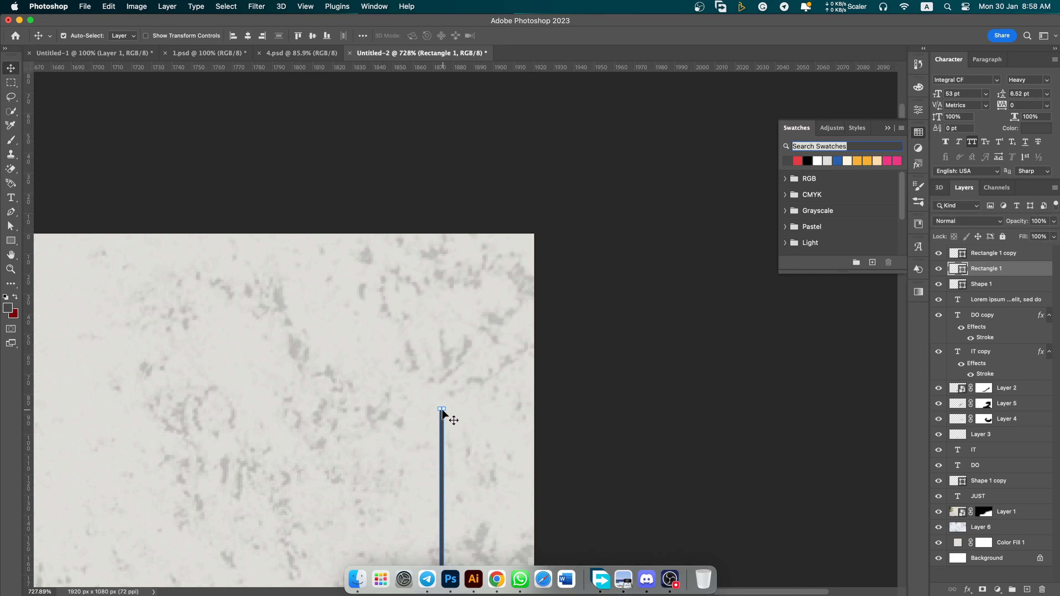
Merge the long vertical bar and the short segment below it into a single shape layer.
click(411, 501)
shift+click(410, 474)
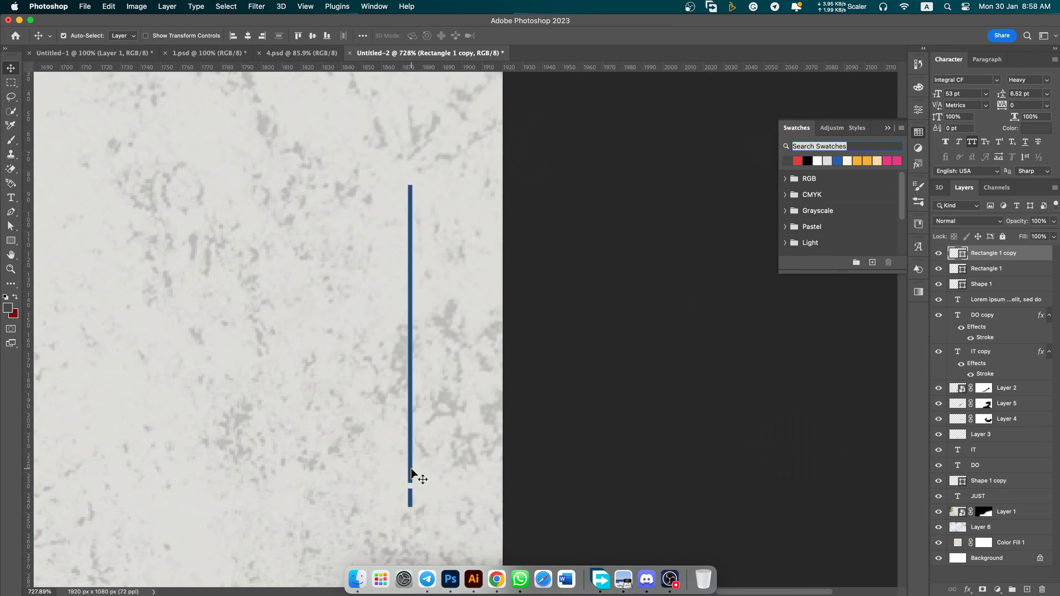
right_click(1034, 259)
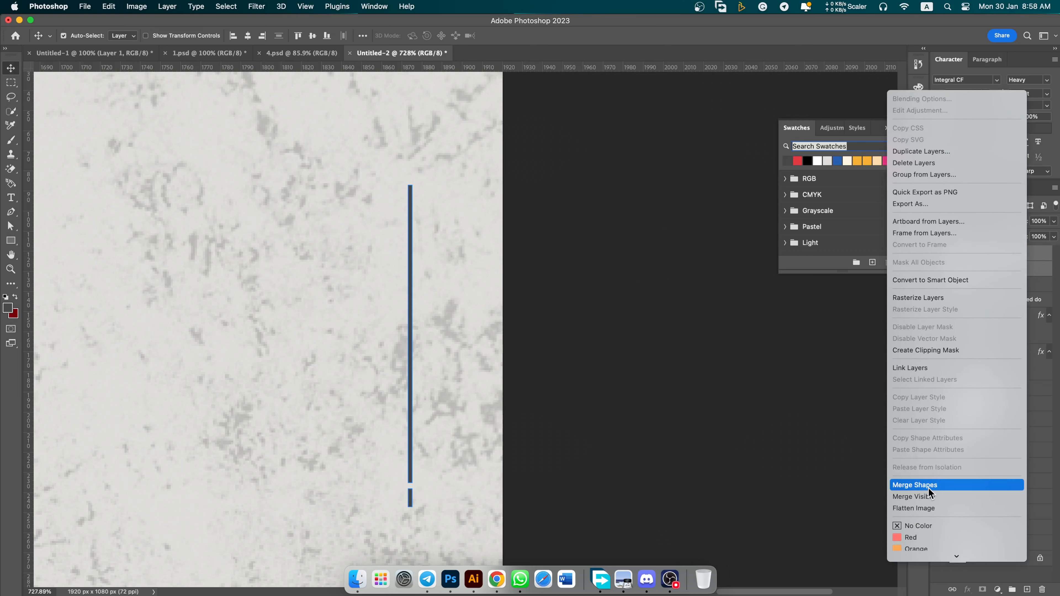
click(928, 487)
Move the merged bar up toward the artwork's top edge and make it slightly thicker.
scroll(489, 411, down, 5)
key(super+t)
drag(464, 404, 464, 382)
key(Return)
key(super+minus)
key(super+minus)
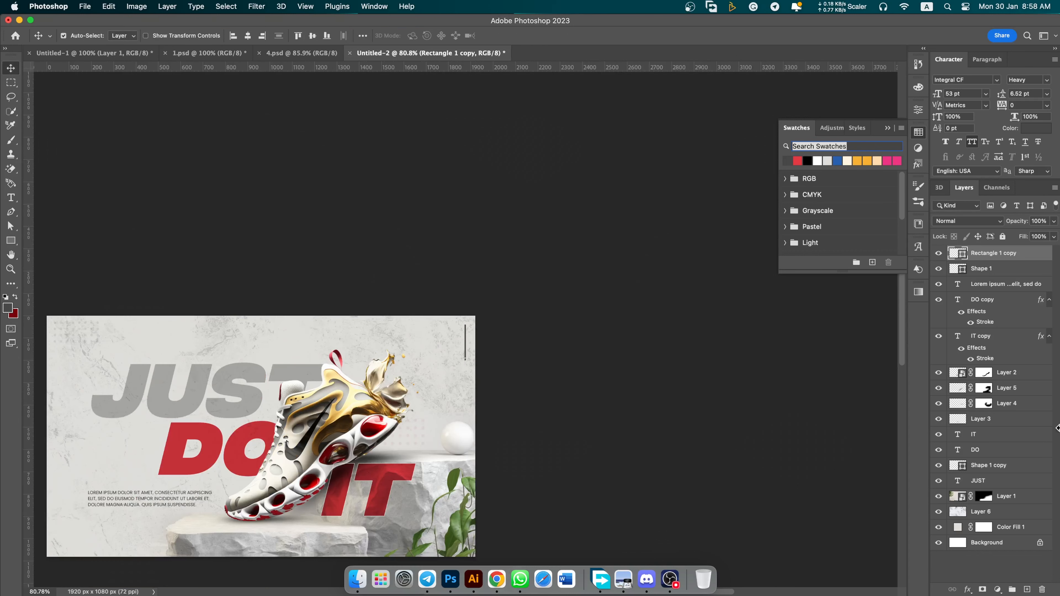
Add a layer mask to the merged bar and fade out its upper end with a linear gradient.
click(982, 589)
scroll(467, 342, up, 5)
key(g)
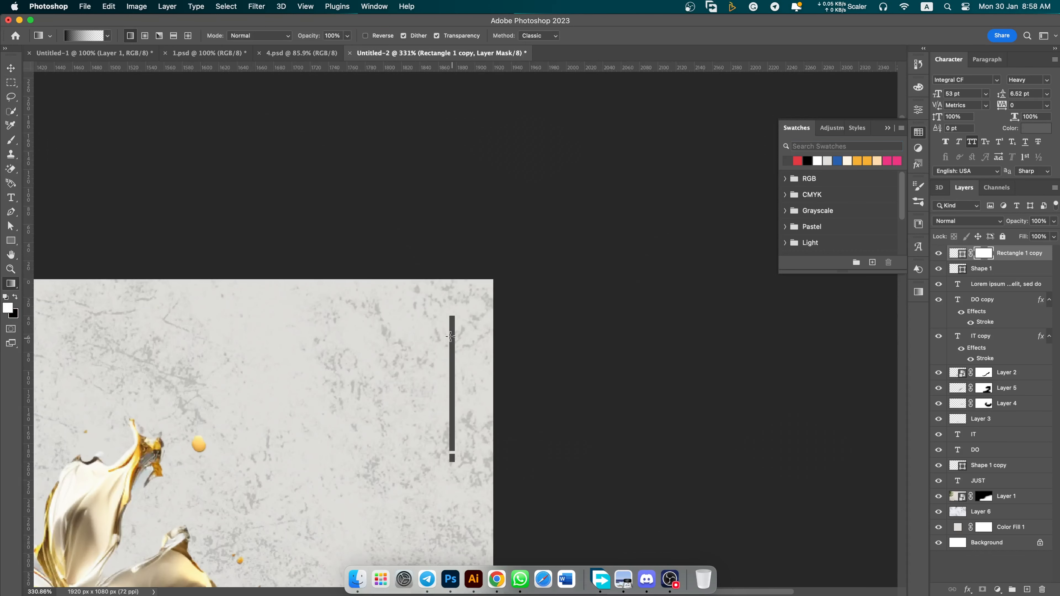
drag(451, 319, 452, 450)
right_click(455, 444)
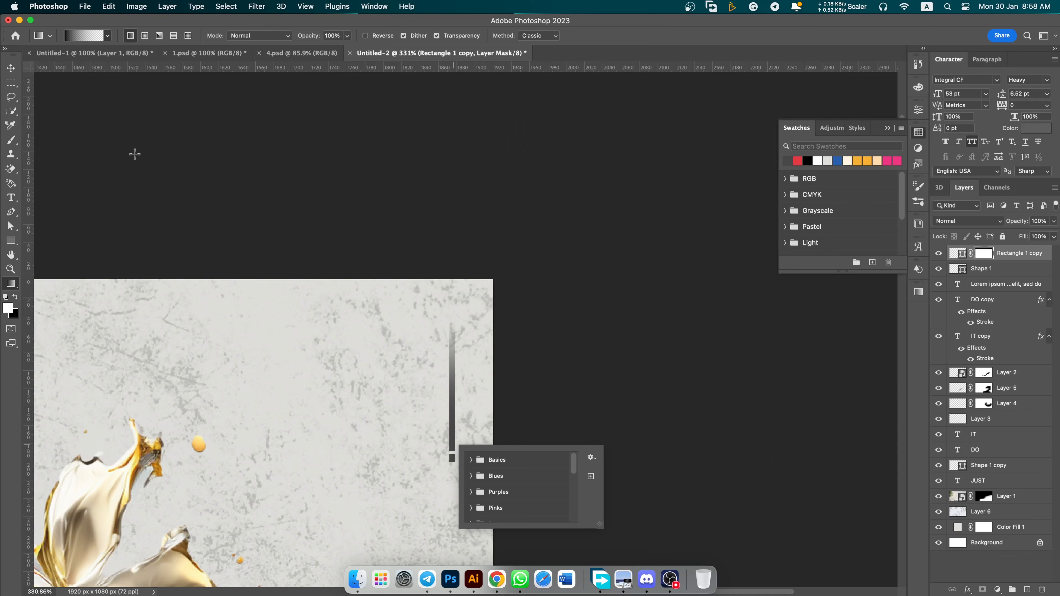
click(11, 68)
click(739, 439)
key(super+minus)
key(super+minus)
key(super+minus)
key(super+minus)
key(super+minus)
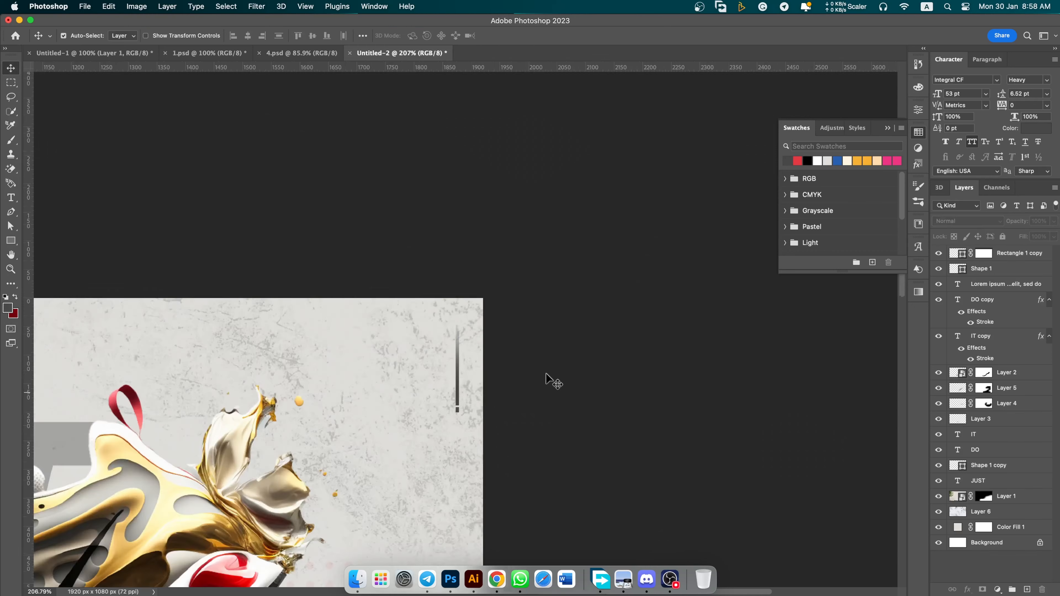
scroll(530, 405, up, 5)
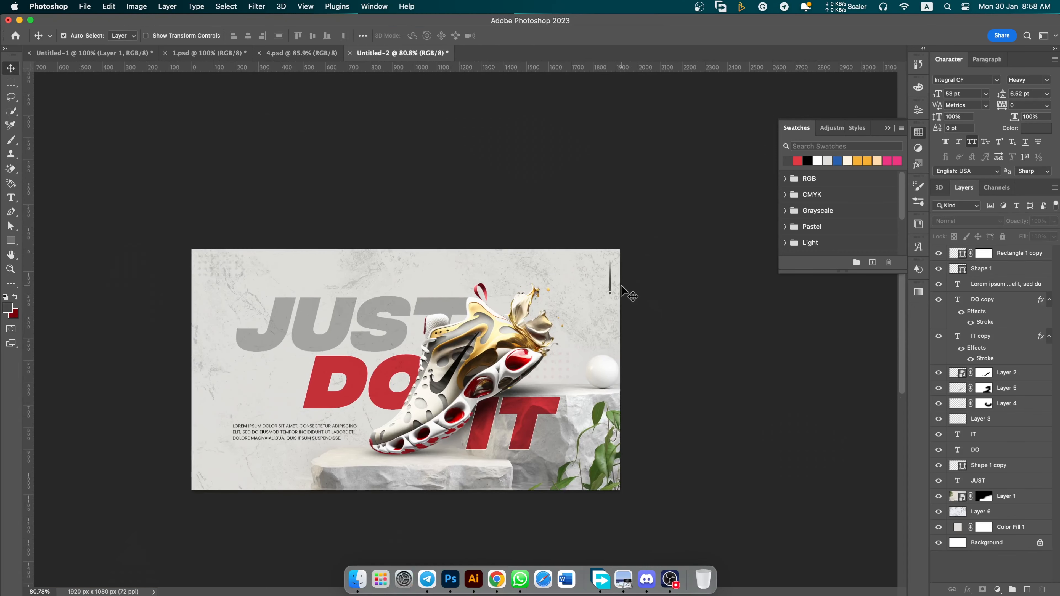
Duplicate the faded bar to the artwork's lower-left corner and rotate the copy 180° so its fade points down.
drag(613, 287, 205, 470)
drag(217, 492, 333, 431)
scroll(329, 422, up, 3)
key(super+t)
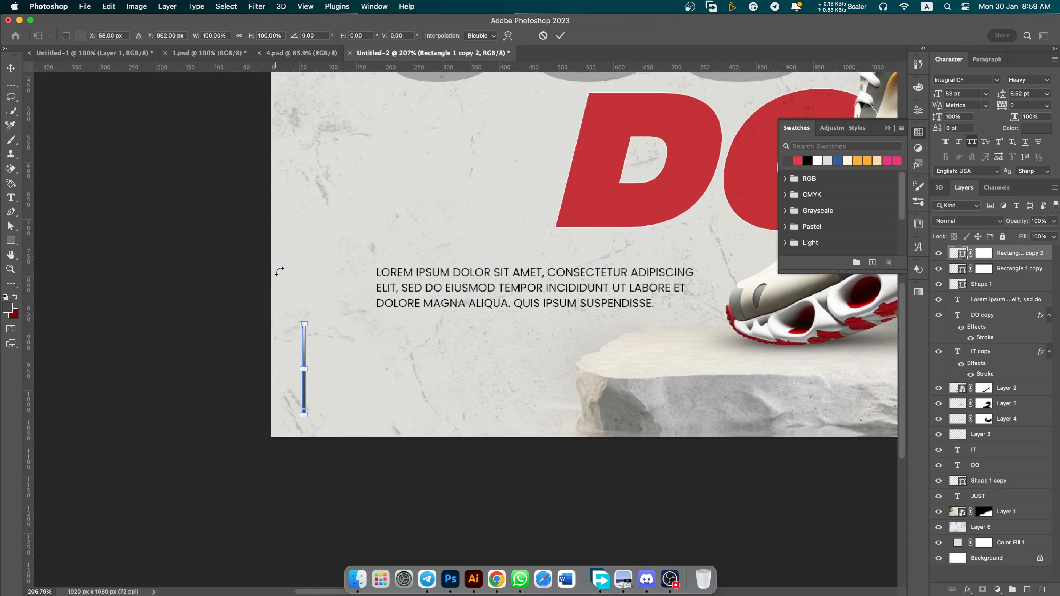
drag(279, 271, 307, 445)
key(Return)
click(299, 444)
scroll(293, 446, down, 3)
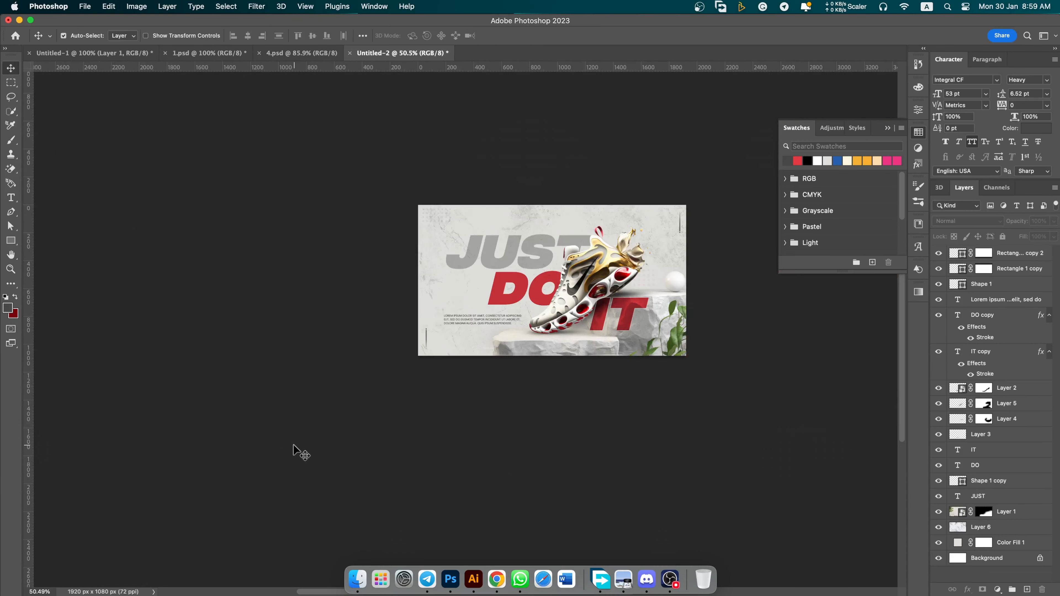
scroll(701, 282, right, 5)
scroll(589, 309, up, 3)
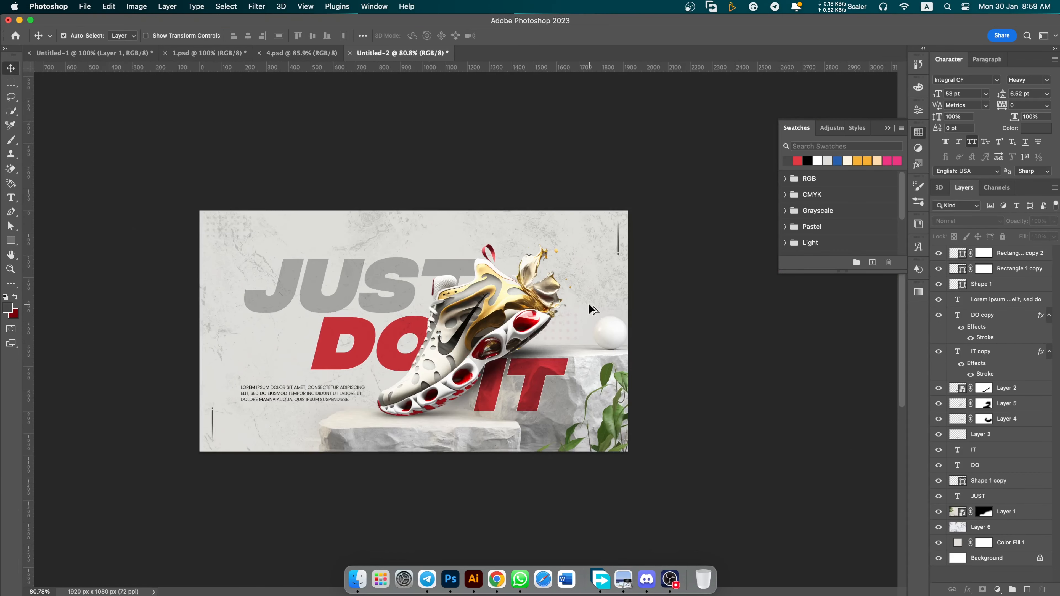
Duplicate Layer 1 with the podium scene, bring the copy to the top of the layer stack and delete its mask.
click(1005, 511)
key(super+j)
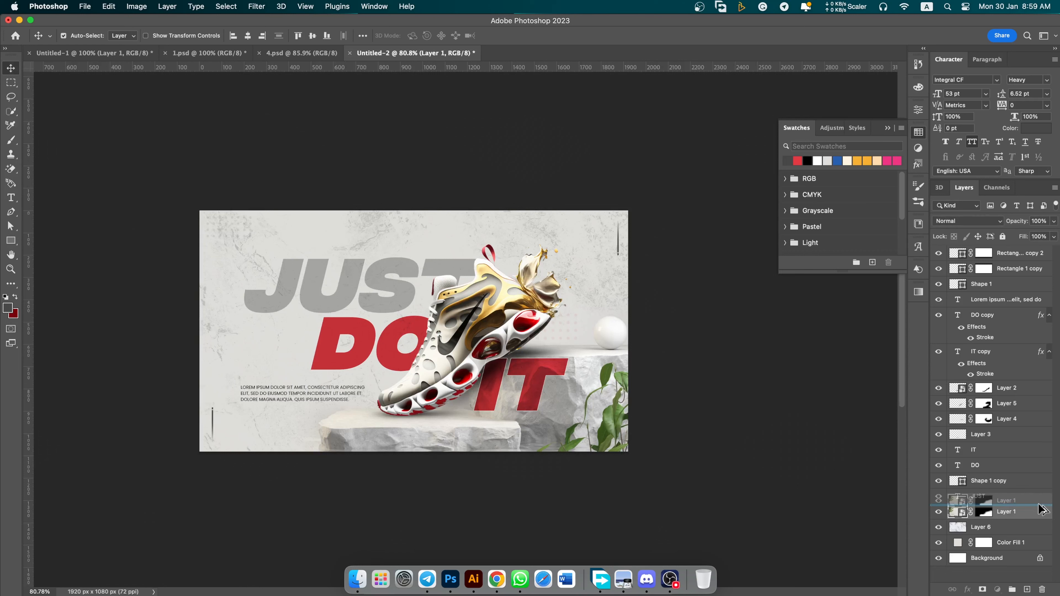
key(super+shift+bracketright)
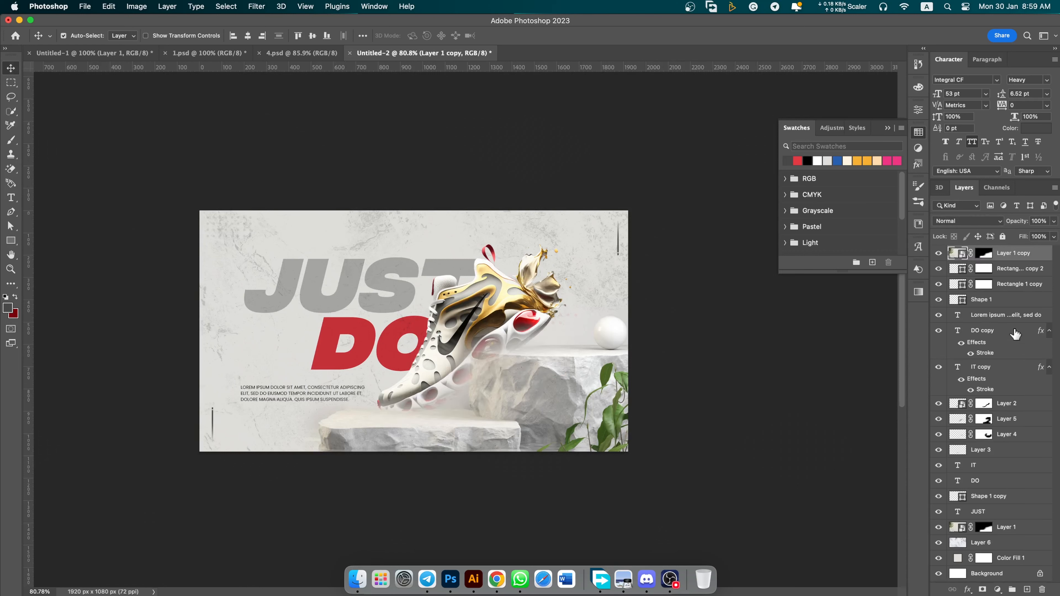
click(981, 255)
key(Delete)
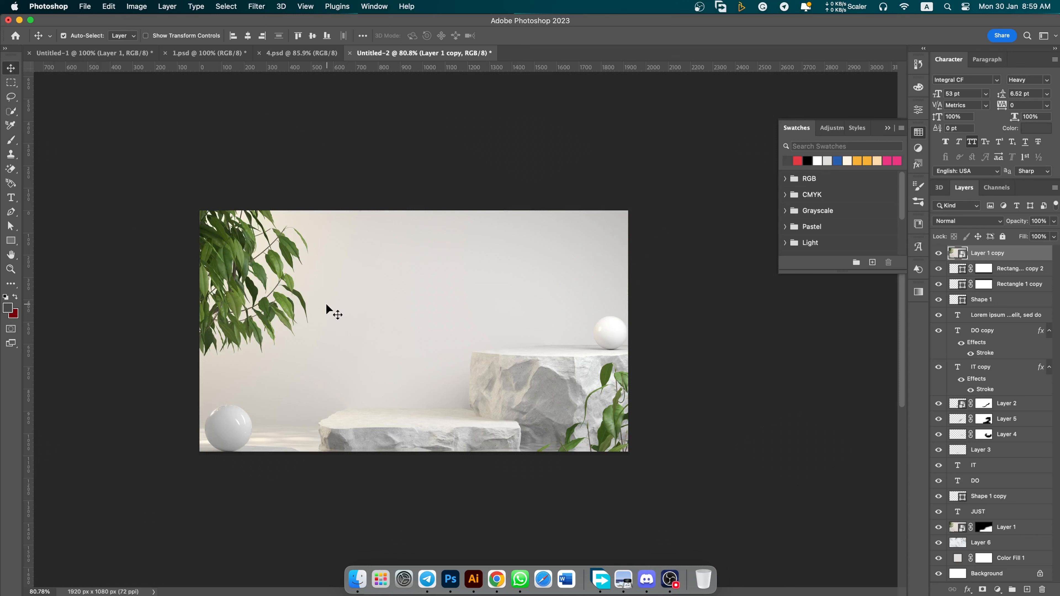
Add a blank layer mask to the podium scene copy and open the Brush tool's settings.
click(982, 589)
key(b)
right_click(503, 322)
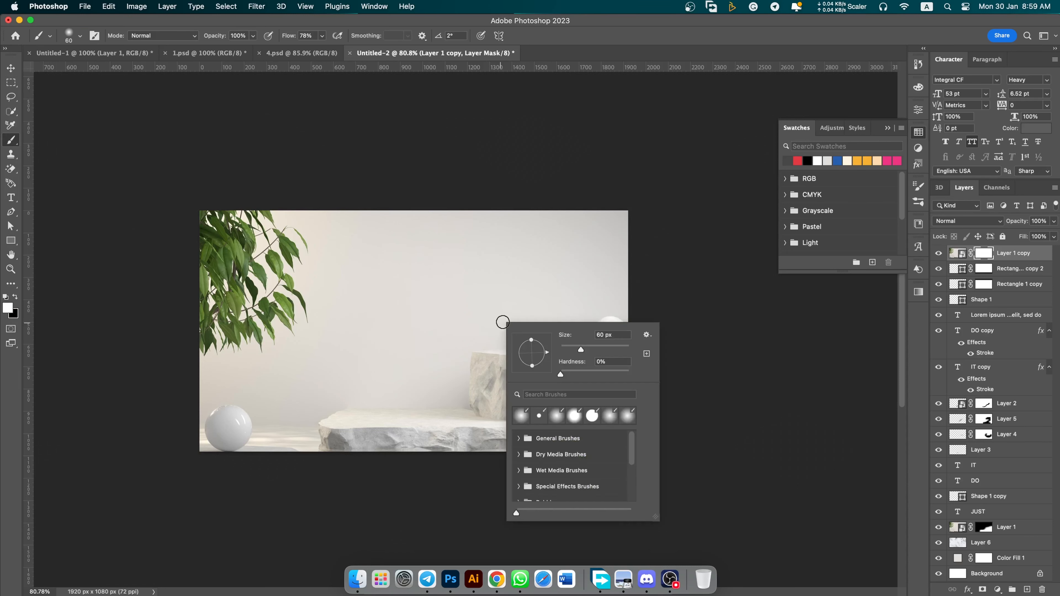
Scale the masked leaf layer to 128.67% and move it so the leaves sit in the artwork's upper-left corner.
drag(629, 478, 673, 555)
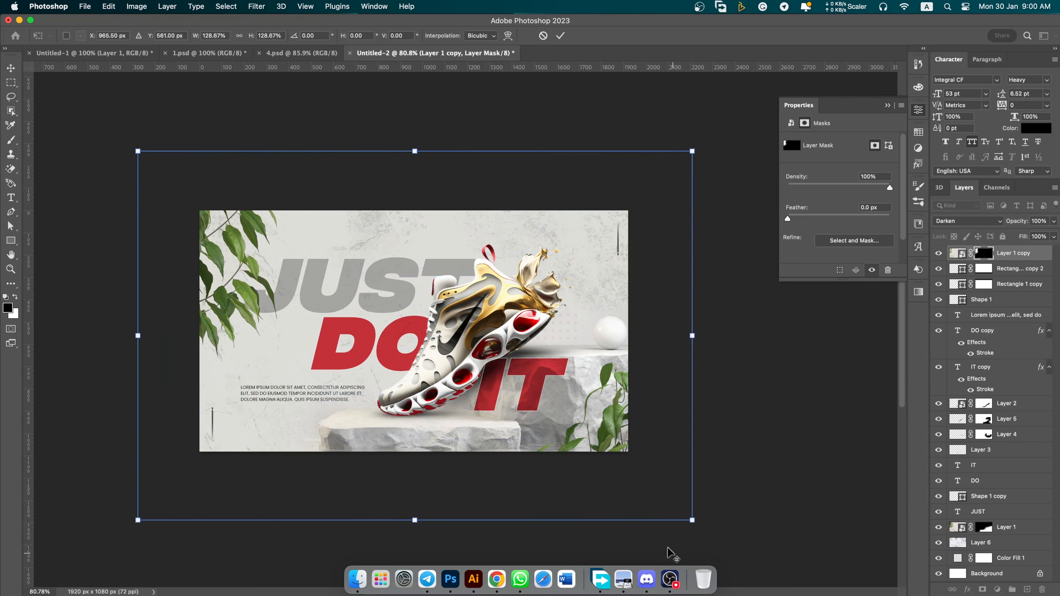
drag(243, 312, 228, 259)
key(Return)
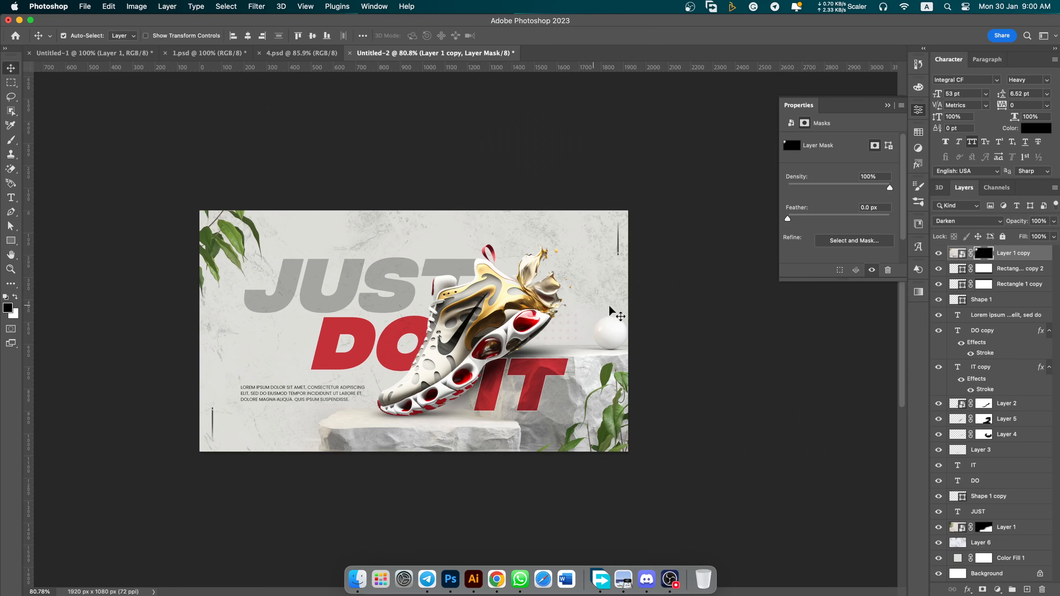
click(814, 324)
drag(753, 368, 741, 335)
scroll(277, 358, up, 5)
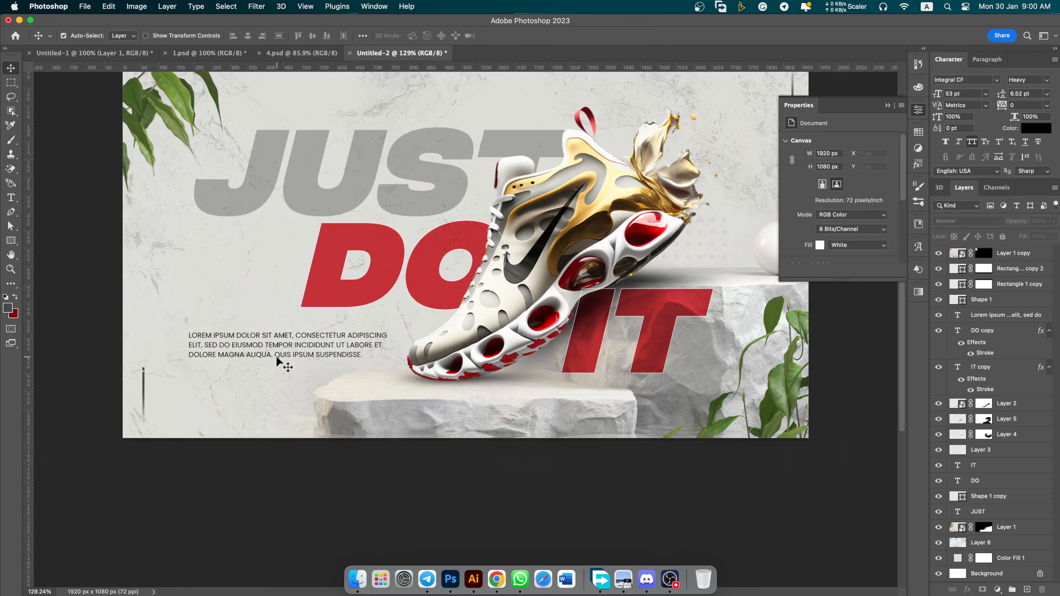
scroll(331, 345, down, 5)
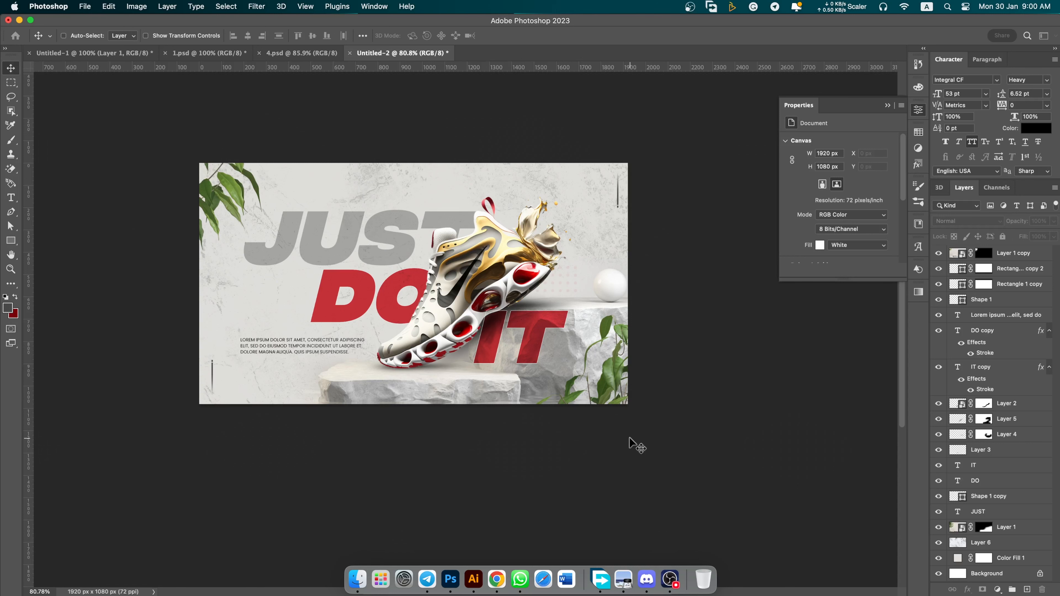
Save the document to Creative Cloud as Shoe Banner.
key(super+s)
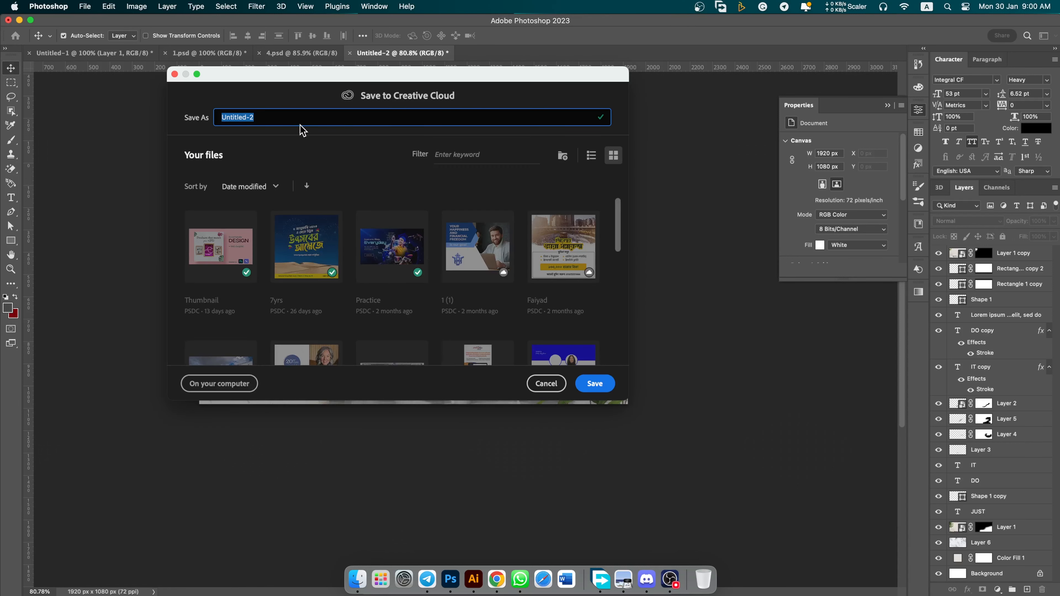
text(Shoe Banner)
key(Return)
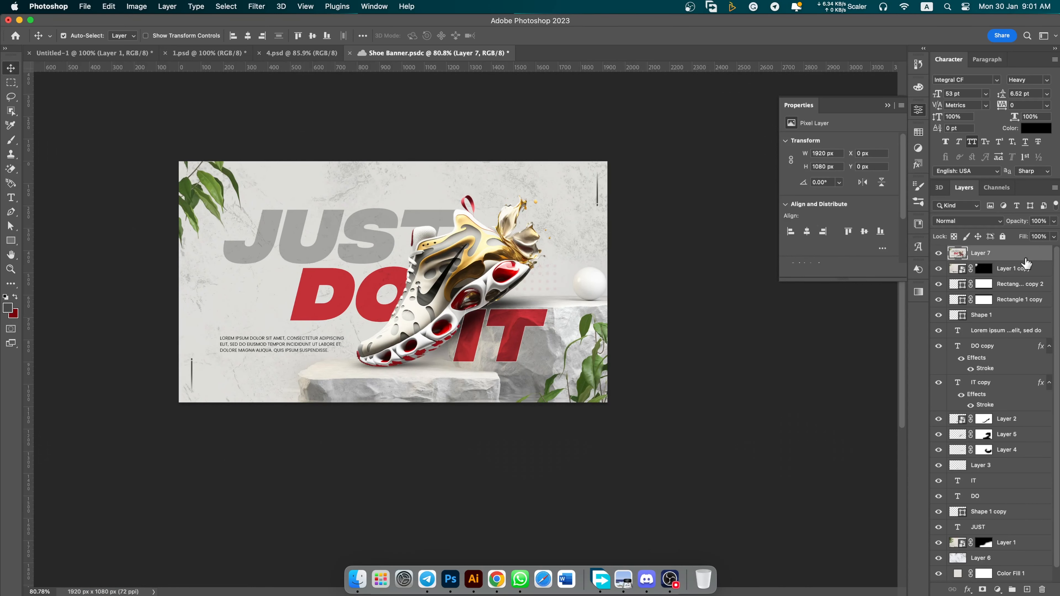
Convert the merged Layer 7 to a smart object and open the Camera Raw Filter on it.
right_click(1024, 254)
click(1000, 443)
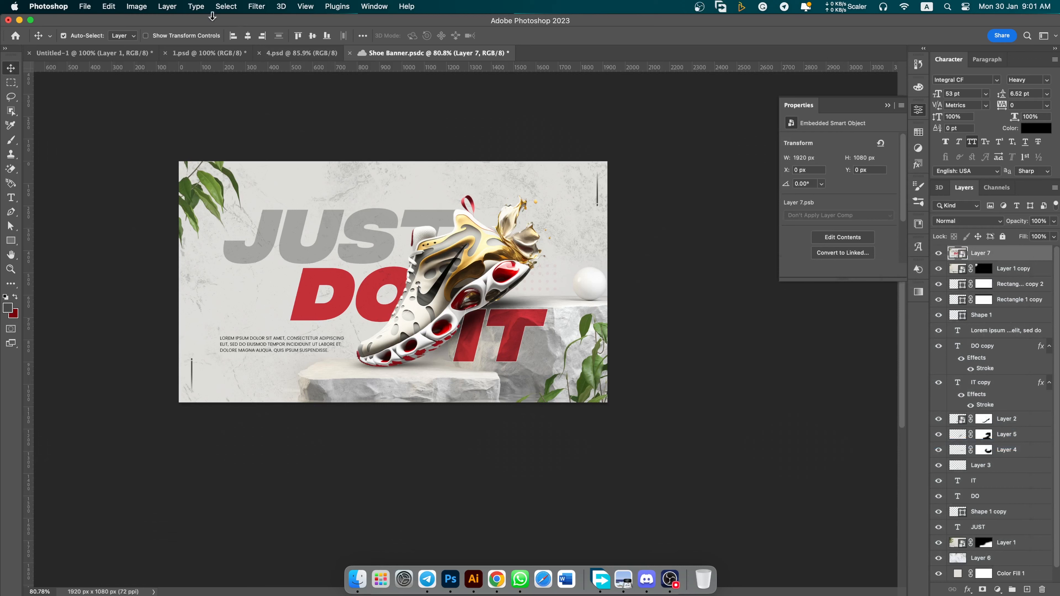
click(256, 7)
click(292, 90)
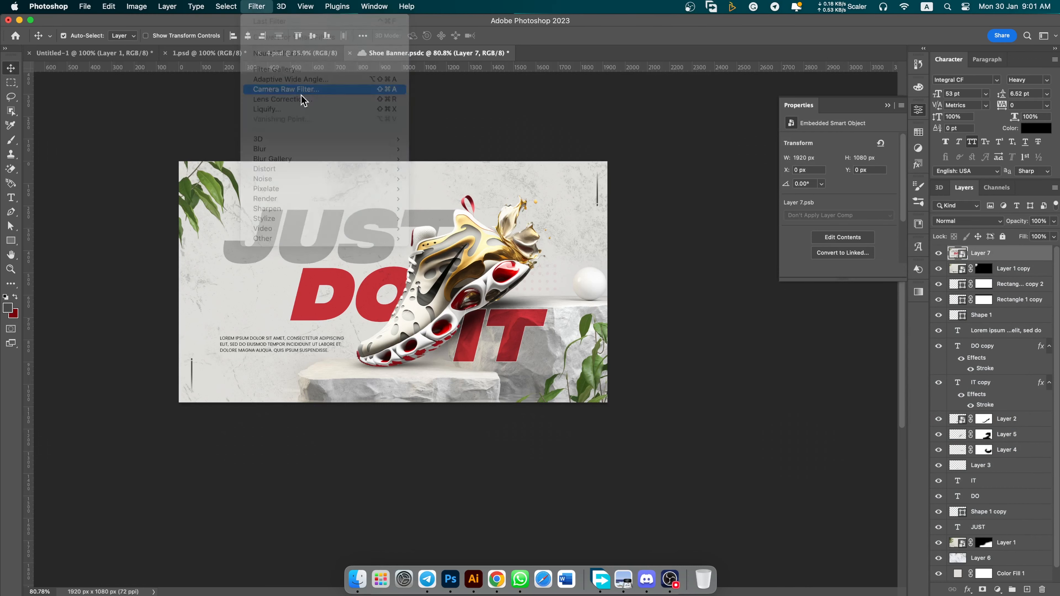
Set Contrast to +19, Highlights to -10 and Shadows to +9, leaving Temperature at 0.
drag(881, 277, 891, 294)
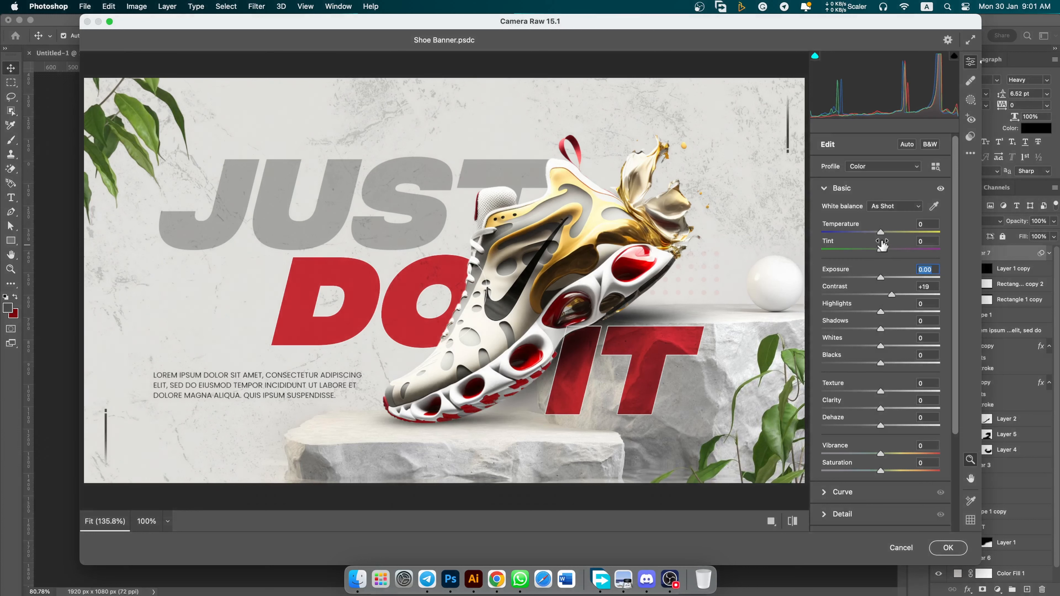
drag(880, 233, 877, 232)
double_click(878, 232)
drag(880, 312, 885, 328)
Set Texture to +19, Clarity to +17, Vibrance to +12 and Saturation to +5, and apply the Camera Raw filter.
mouse_move(880, 391)
mouse_down()
mouse_move(891, 391)
mouse_move(890, 409)
mouse_up()
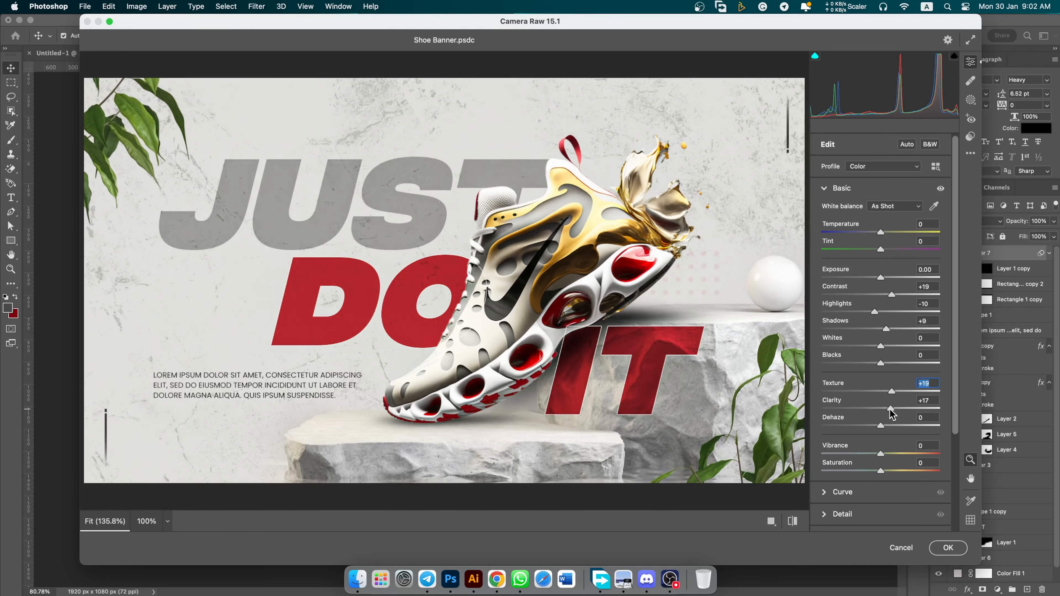
mouse_move(880, 454)
mouse_down()
mouse_move(898, 454)
mouse_move(885, 474)
mouse_up()
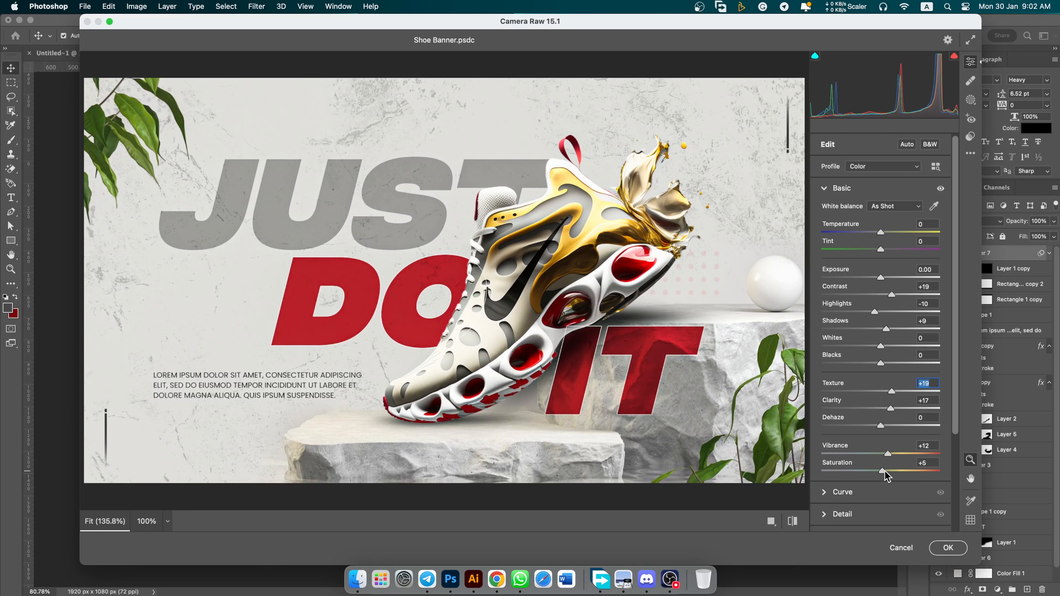
click(947, 548)
Save a JPEG copy of the banner on the computer's Desktop as Shoe Banner copy.jpg.
key(super+shift+s)
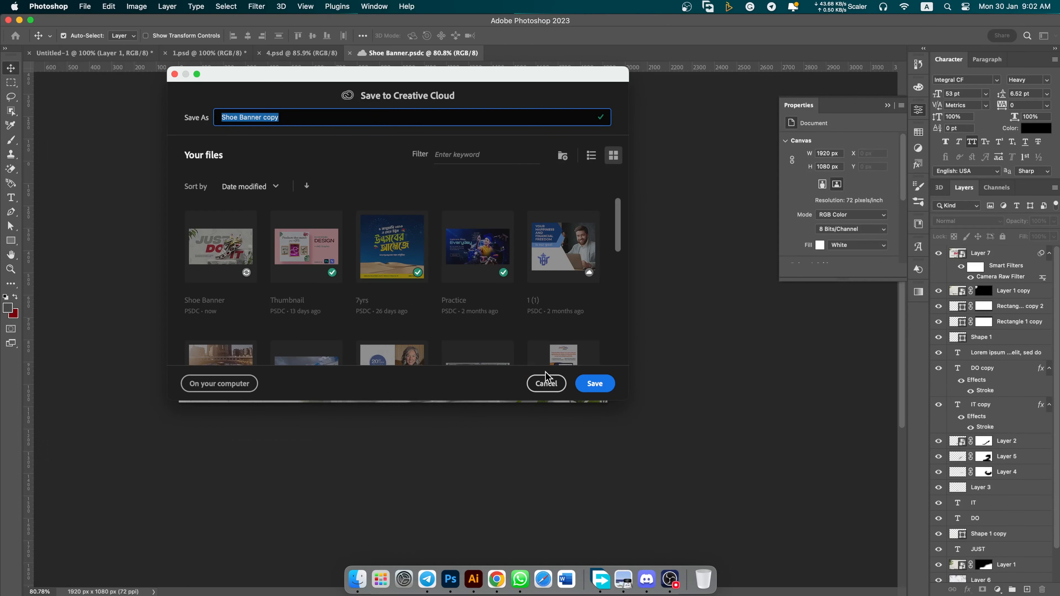
click(218, 383)
click(501, 296)
click(509, 382)
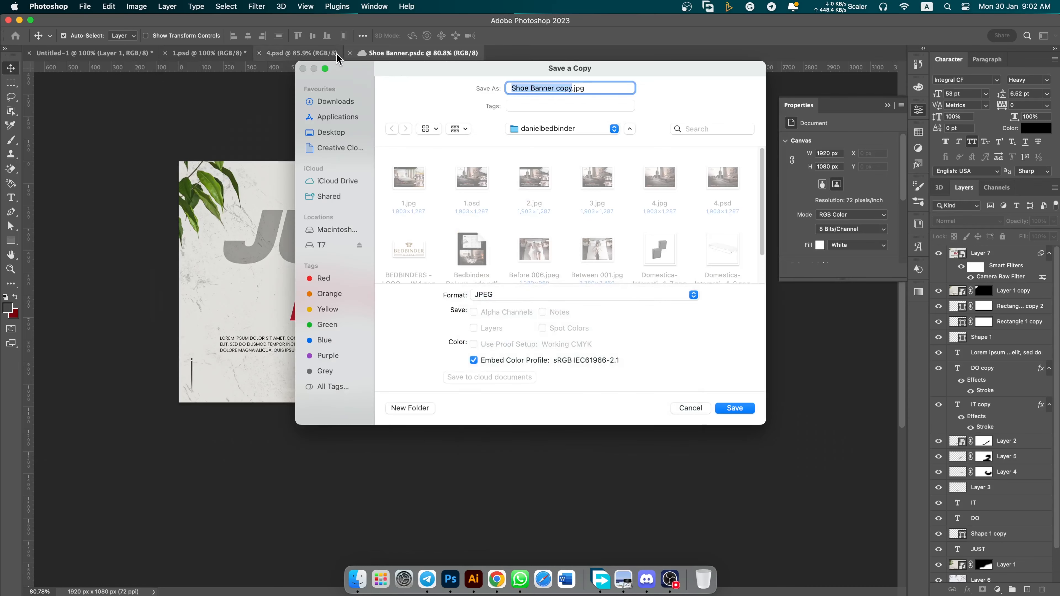
click(352, 132)
click(741, 411)
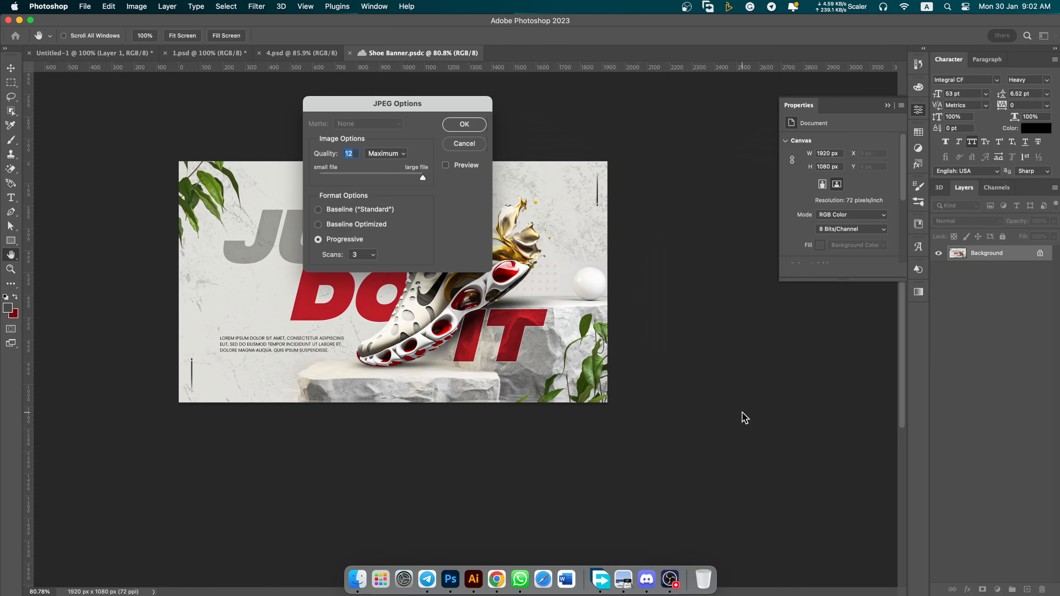